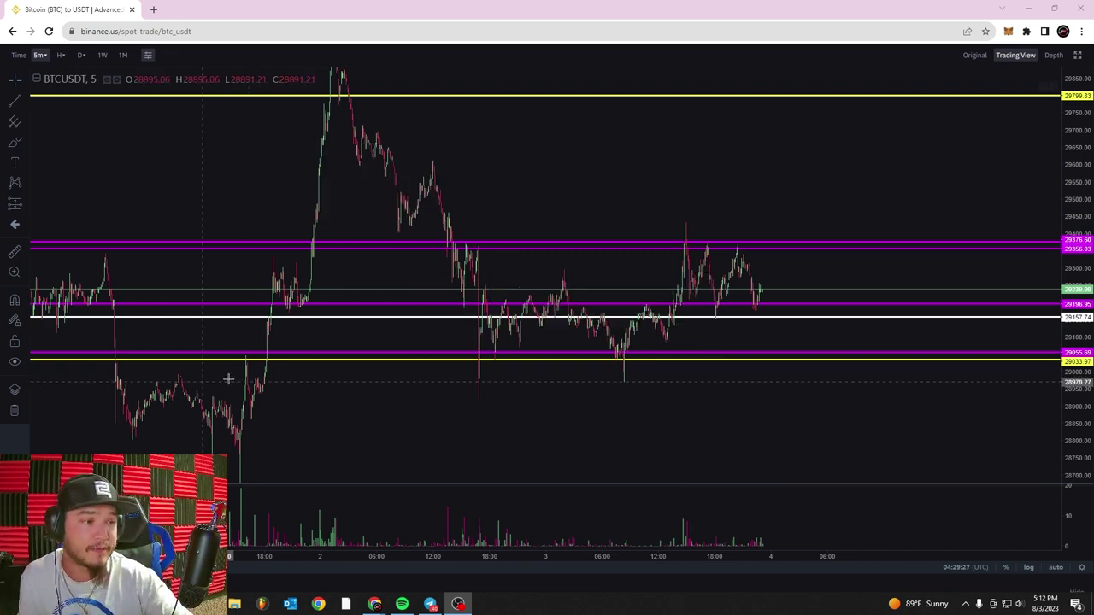
# Examine the recent 5-minute BTCUSDT price action around the existing yellow, purple and white horizontal levels
pyautogui.click(789, 367)
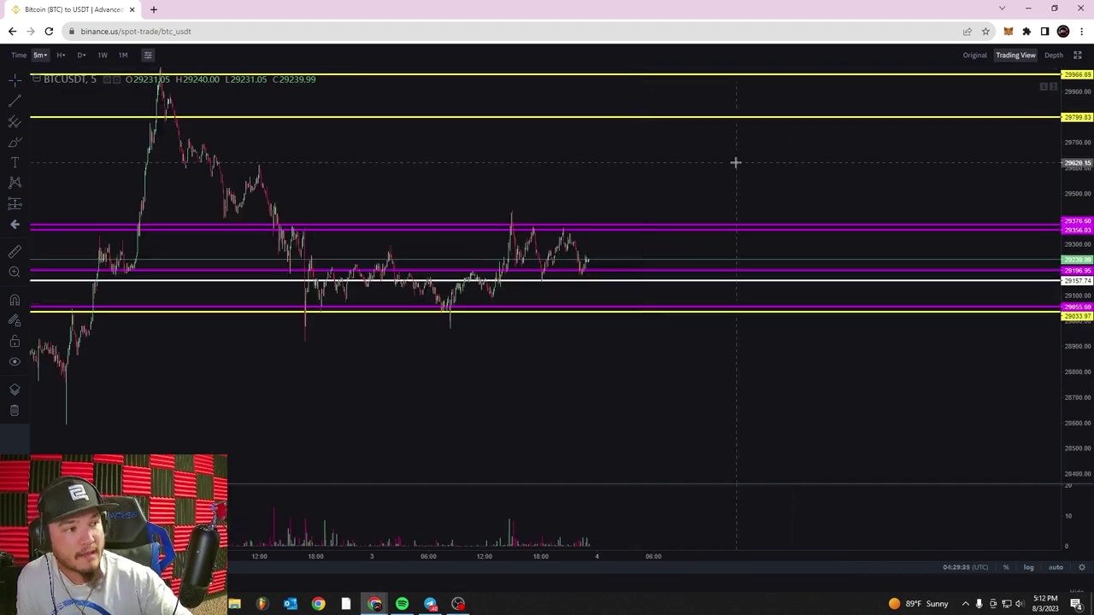
pyautogui.moveTo(587, 159); pyautogui.dragTo(632, 169)
pyautogui.moveTo(1076, 410); pyautogui.dragTo(1076, 384)
pyautogui.scroll(2, 664, 232)
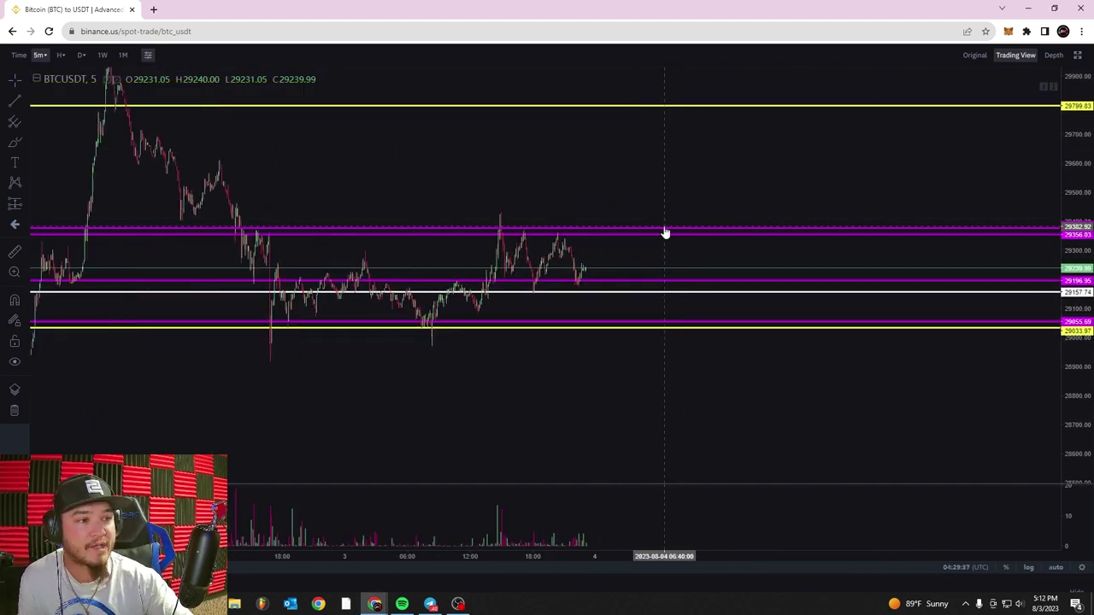
pyautogui.moveTo(487, 190); pyautogui.dragTo(559, 192)
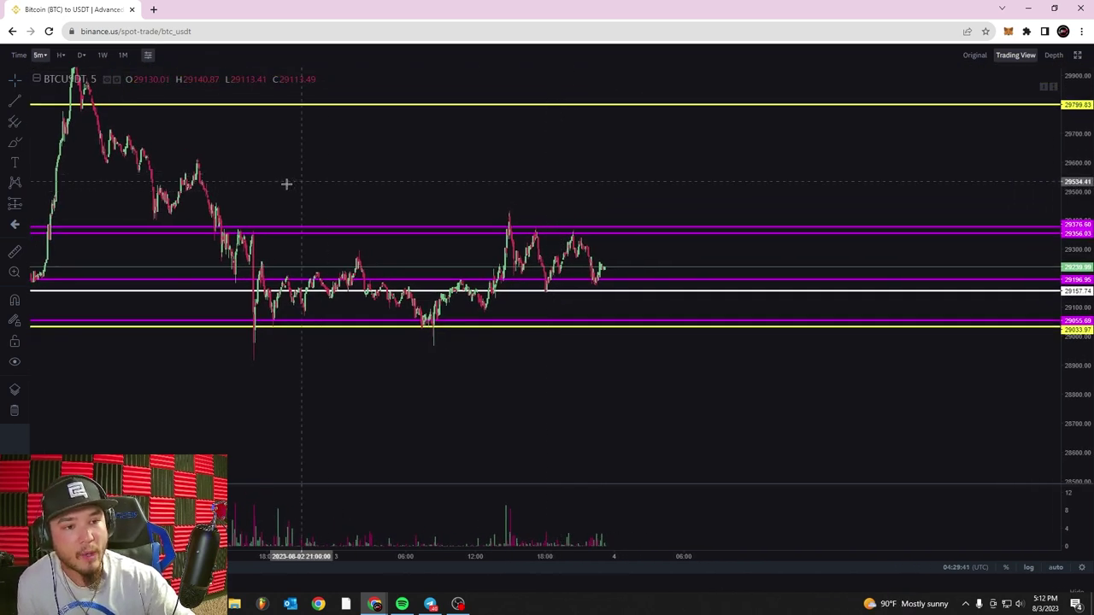
pyautogui.moveTo(629, 159); pyautogui.dragTo(674, 176)
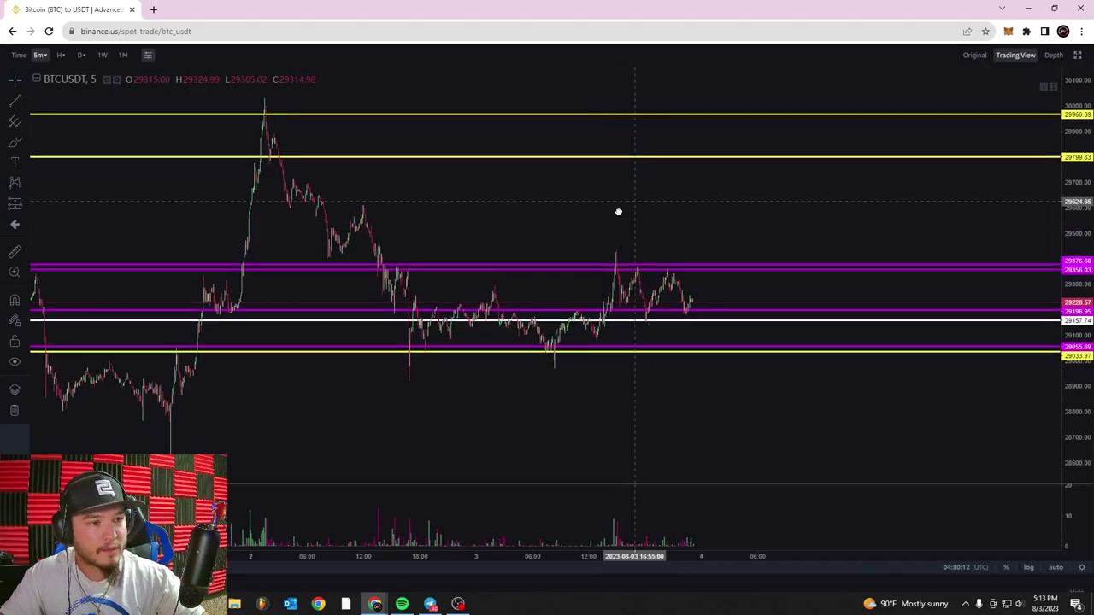
pyautogui.moveTo(618, 213); pyautogui.dragTo(760, 179)
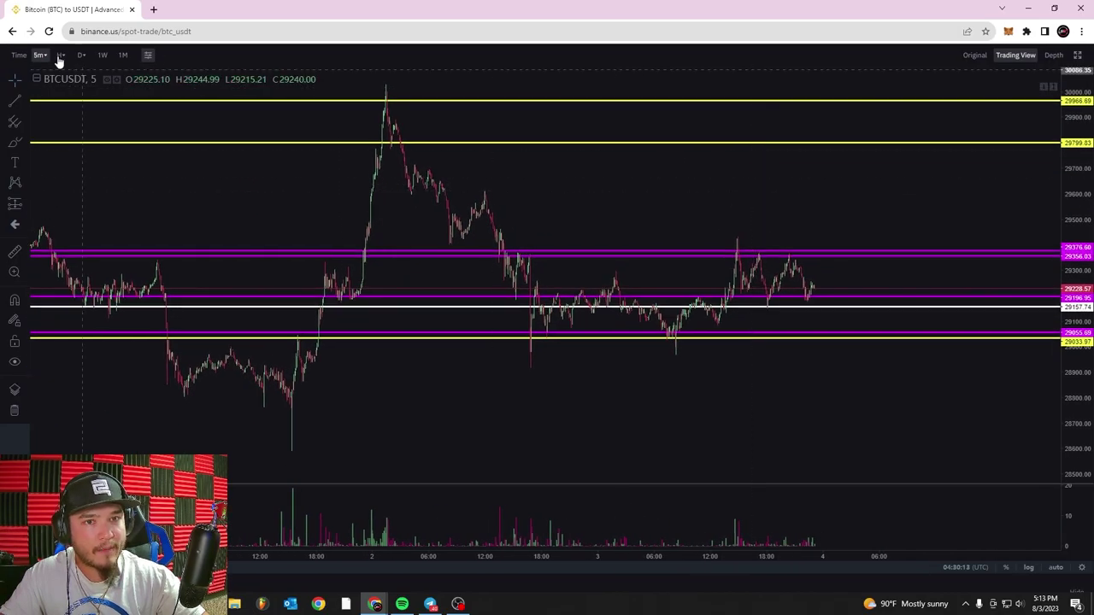
pyautogui.moveTo(157, 179); pyautogui.dragTo(210, 207)
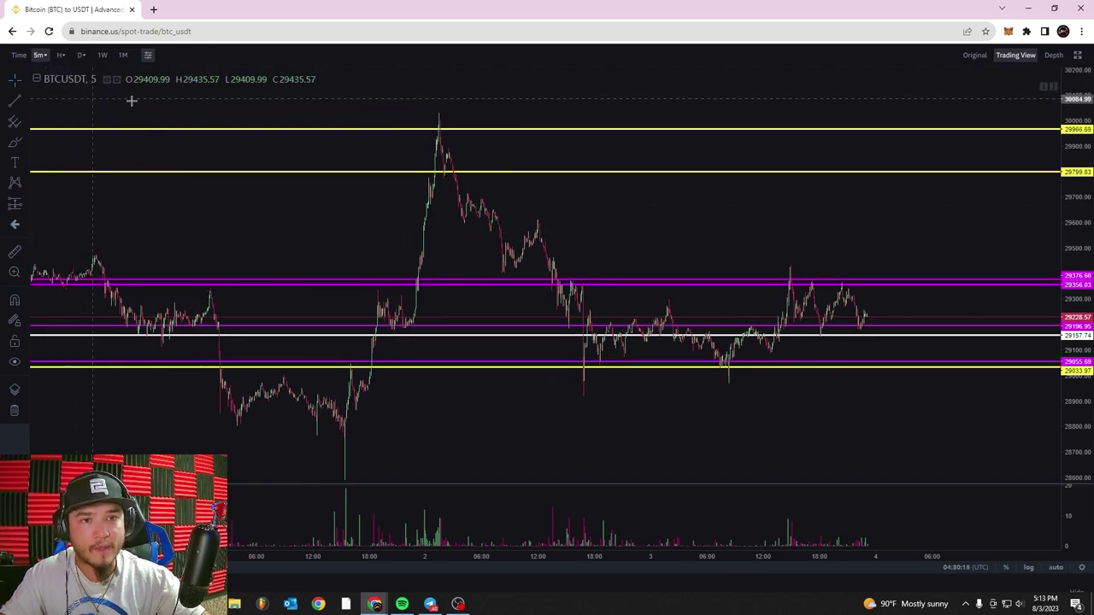
pyautogui.moveTo(734, 190); pyautogui.dragTo(473, 176)
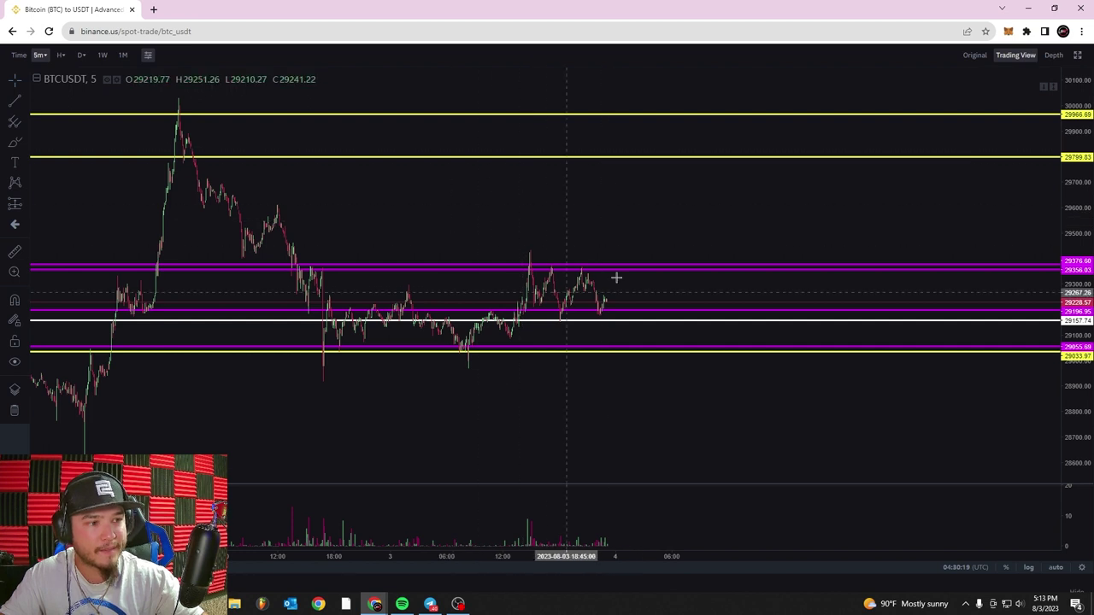
# Remove all indicators and all drawings from the BTCUSDT chart
pyautogui.rightClick(609, 204)
pyautogui.moveTo(653, 393)
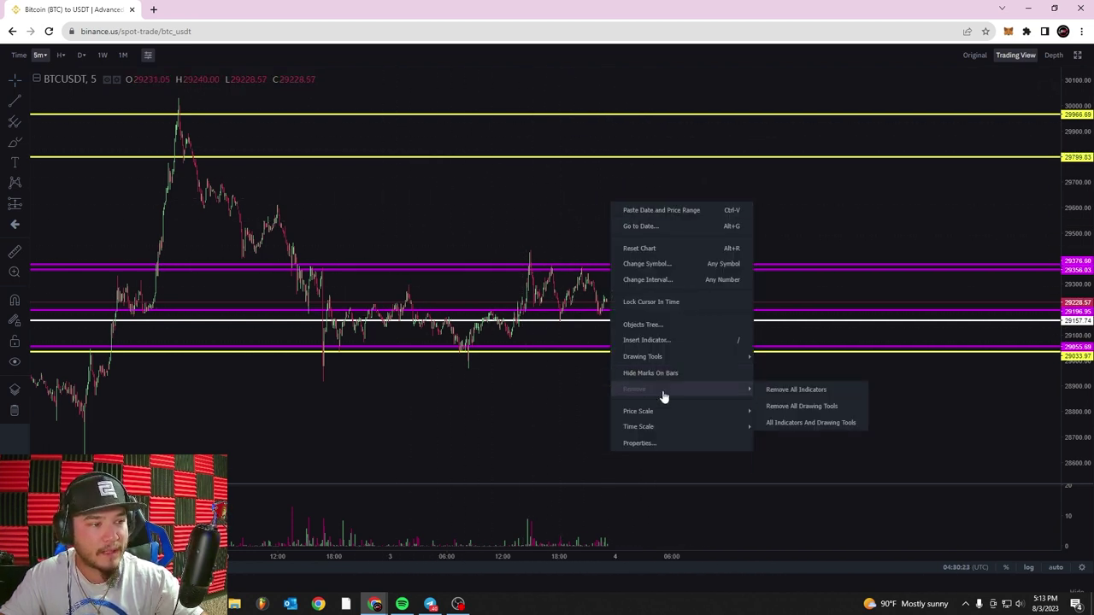
pyautogui.click(804, 390)
pyautogui.rightClick(631, 236)
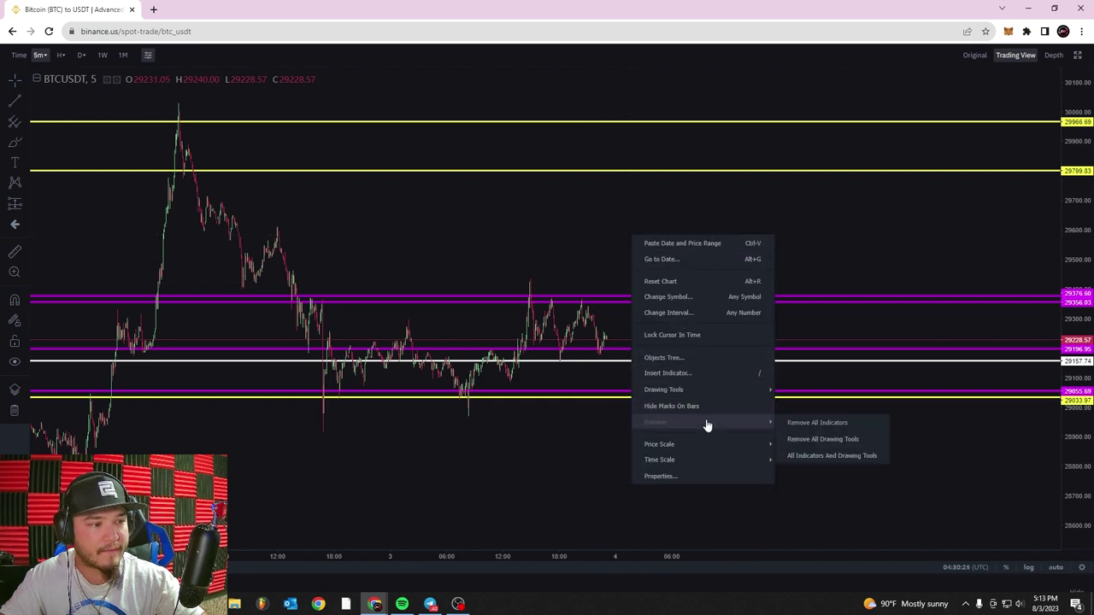
pyautogui.moveTo(759, 429)
pyautogui.click(822, 438)
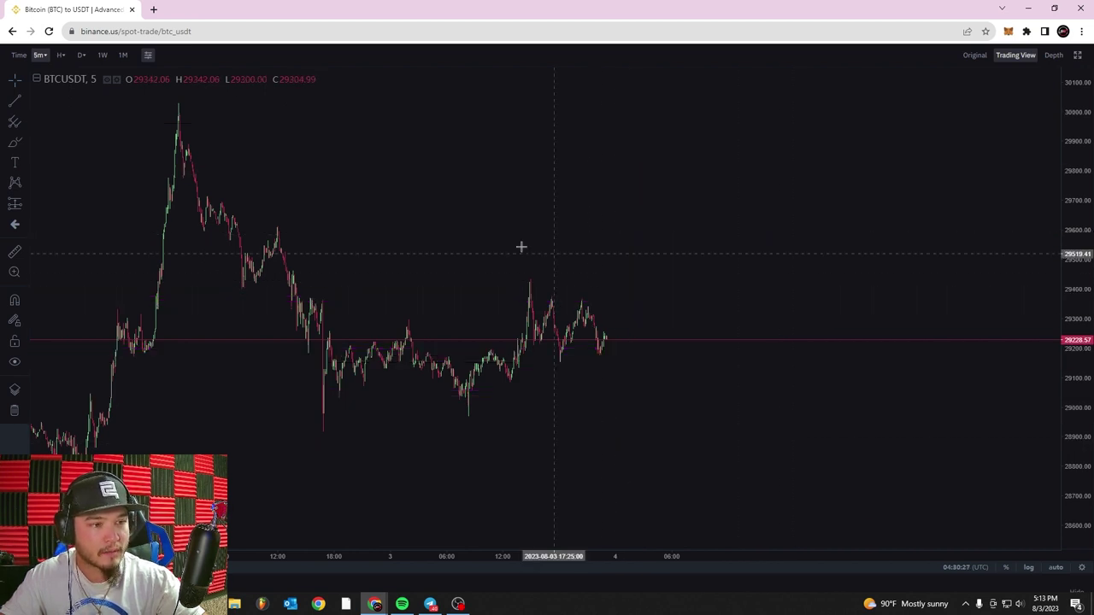
# Examine the 5-minute price history from late July to August 3 on the cleared chart
pyautogui.hscroll(-3, 555, 230)
pyautogui.scroll(-1, 419, 154)
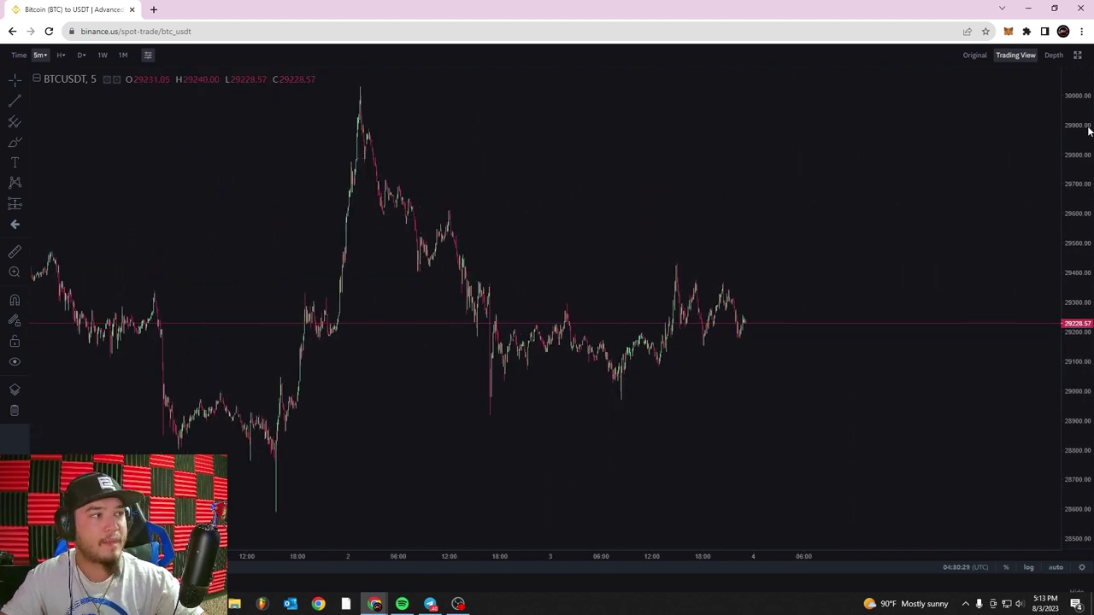
pyautogui.moveTo(1090, 129); pyautogui.dragTo(1028, 291)
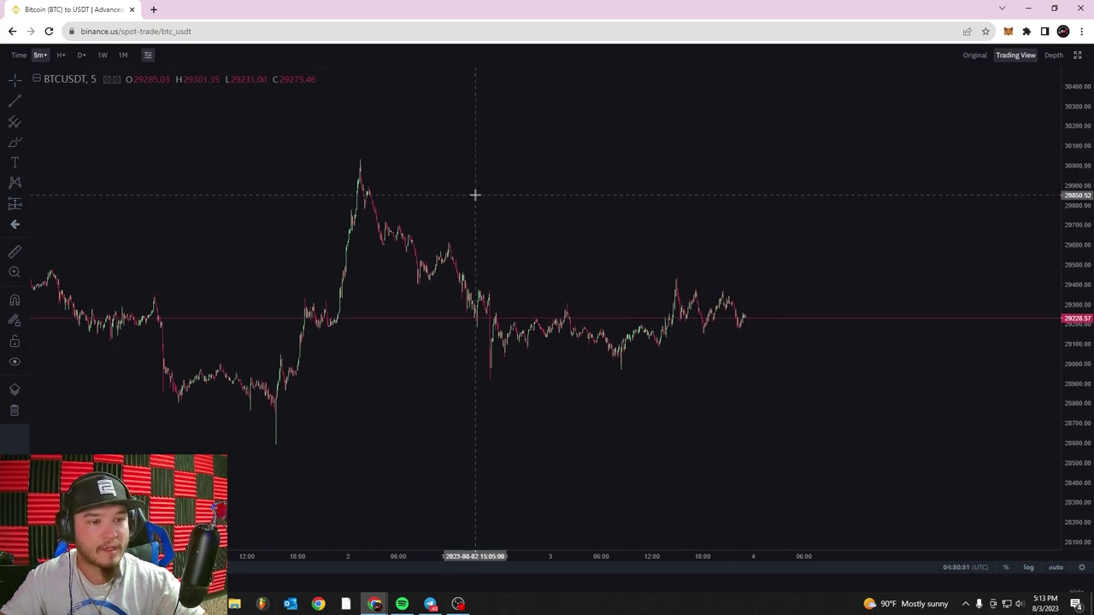
pyautogui.moveTo(475, 195); pyautogui.dragTo(774, 182)
pyautogui.moveTo(410, 180); pyautogui.dragTo(567, 178)
pyautogui.moveTo(335, 168); pyautogui.dragTo(606, 181)
pyautogui.moveTo(416, 163)
pyautogui.mouseDown()
pyautogui.moveTo(490, 160)
pyautogui.moveTo(576, 203)
pyautogui.mouseUp()
pyautogui.moveTo(758, 232); pyautogui.dragTo(395, 212)
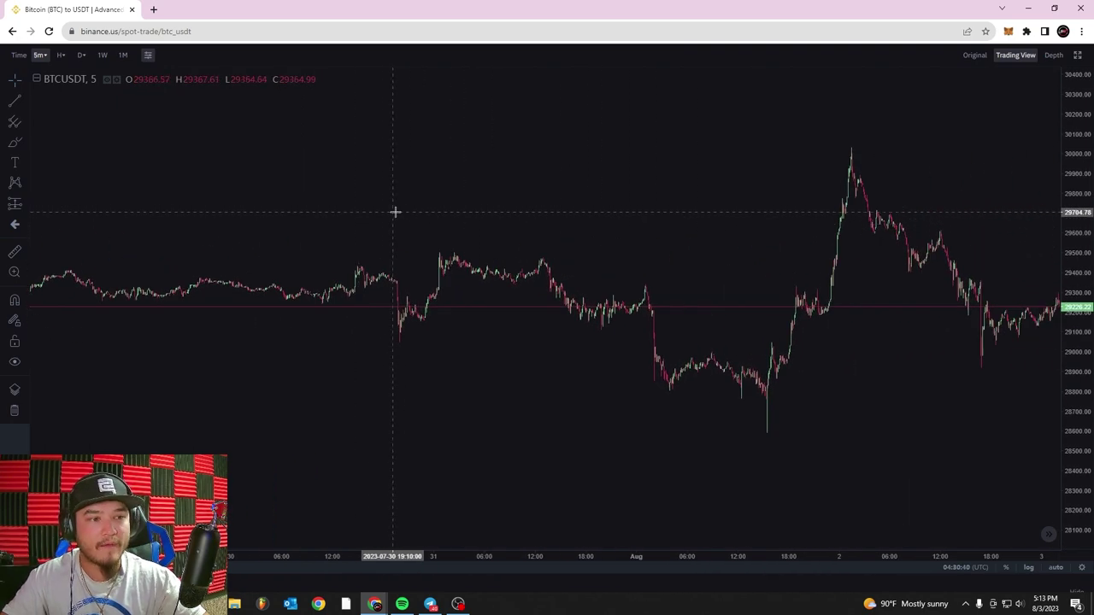
pyautogui.moveTo(605, 220); pyautogui.dragTo(315, 205)
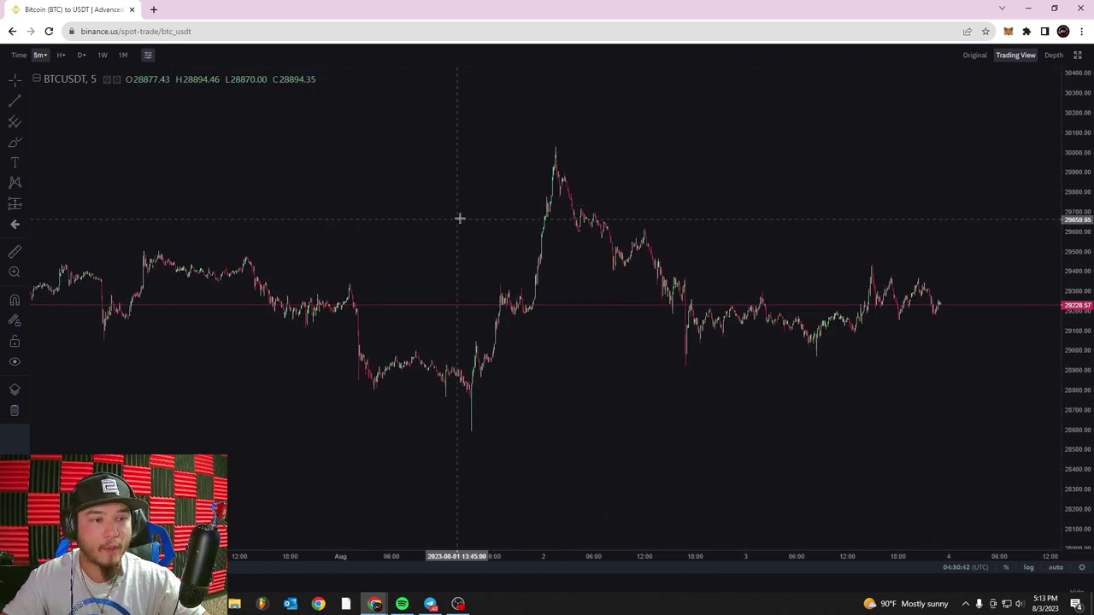
pyautogui.moveTo(460, 219); pyautogui.dragTo(330, 227)
# Switch the BTCUSDT chart to the 1H interval
pyautogui.click(62, 56)
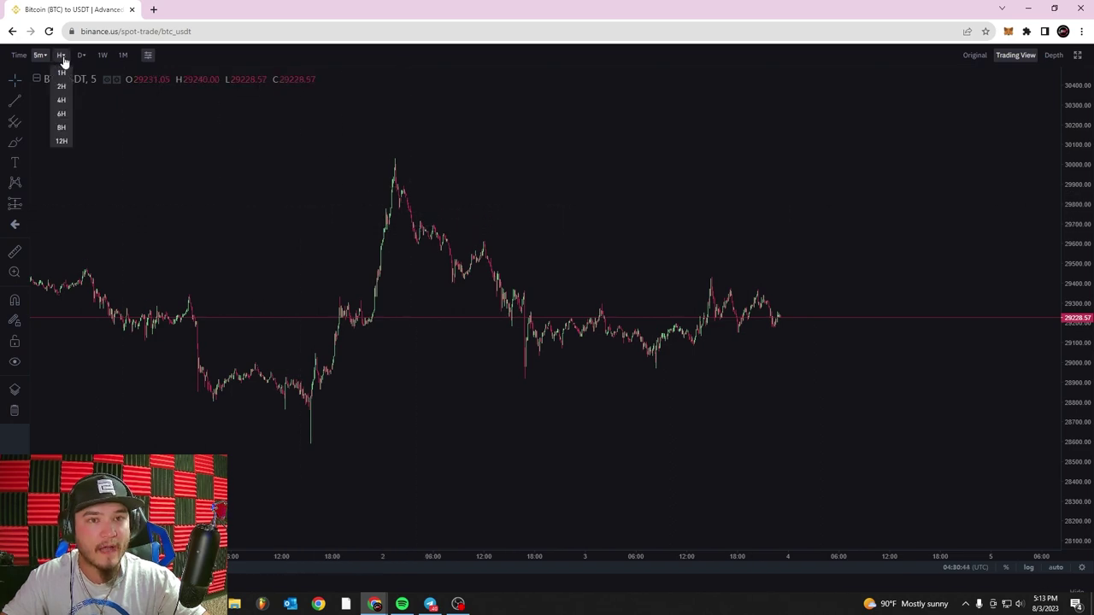
pyautogui.click(62, 73)
pyautogui.moveTo(562, 205); pyautogui.dragTo(673, 229)
pyautogui.scroll(3, 673, 229)
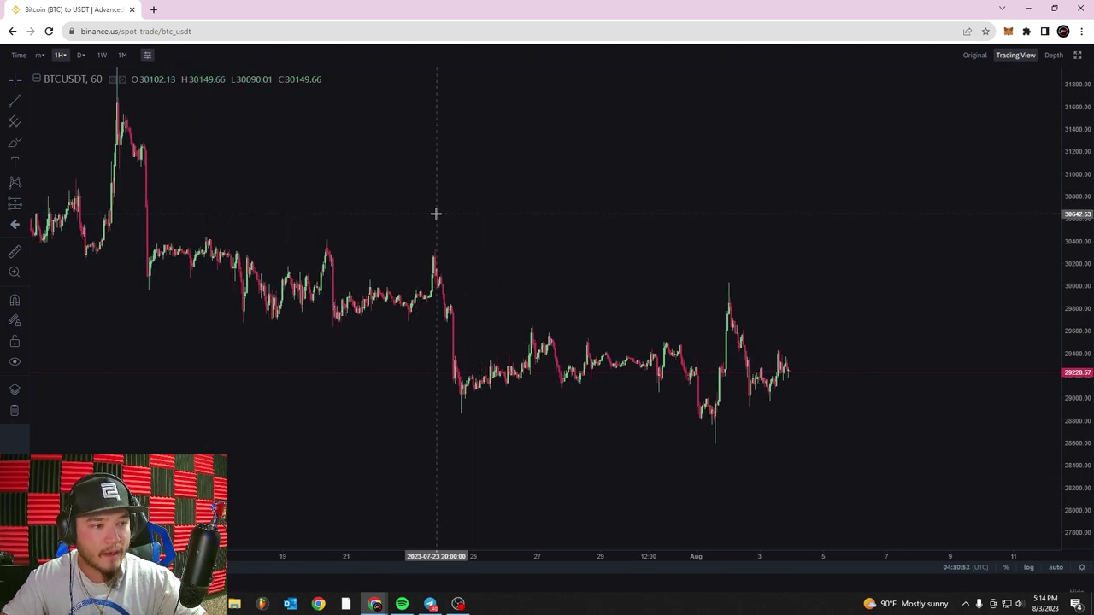
# Measure the rise from the July 24 lows to the July 27 high with a date and price range, and delete the measurement
pyautogui.scroll(3, 431, 220)
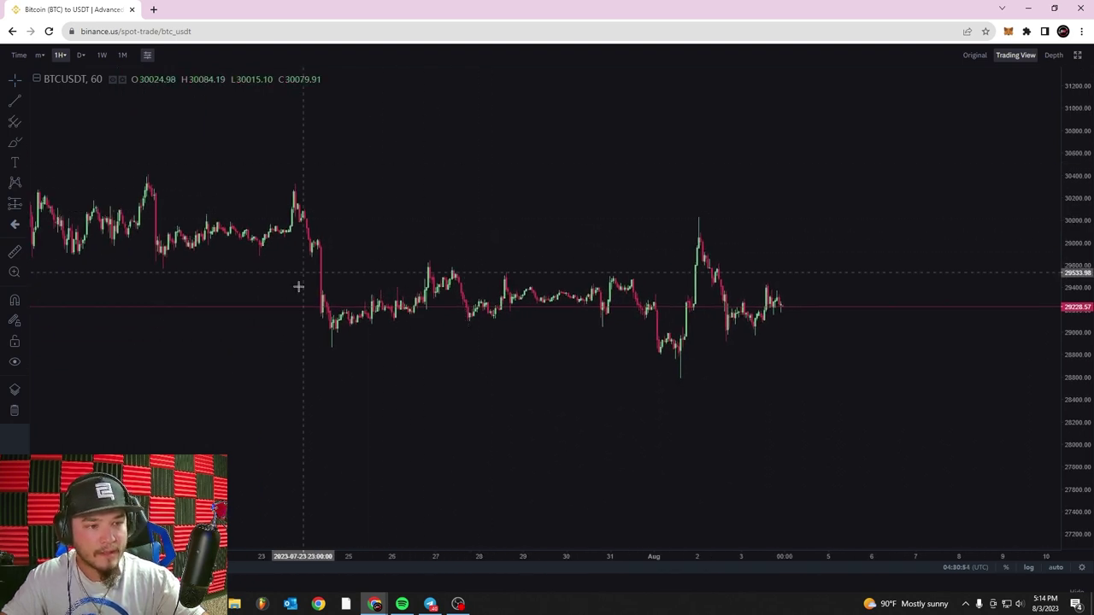
pyautogui.moveTo(428, 319); pyautogui.dragTo(518, 356)
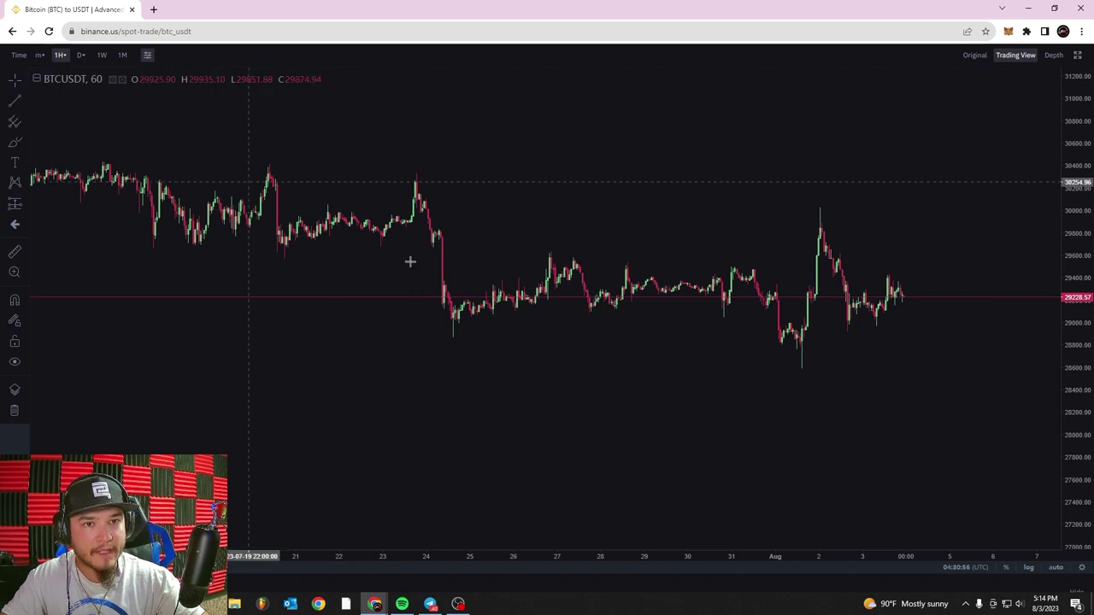
pyautogui.moveTo(1075, 434); pyautogui.dragTo(1072, 347)
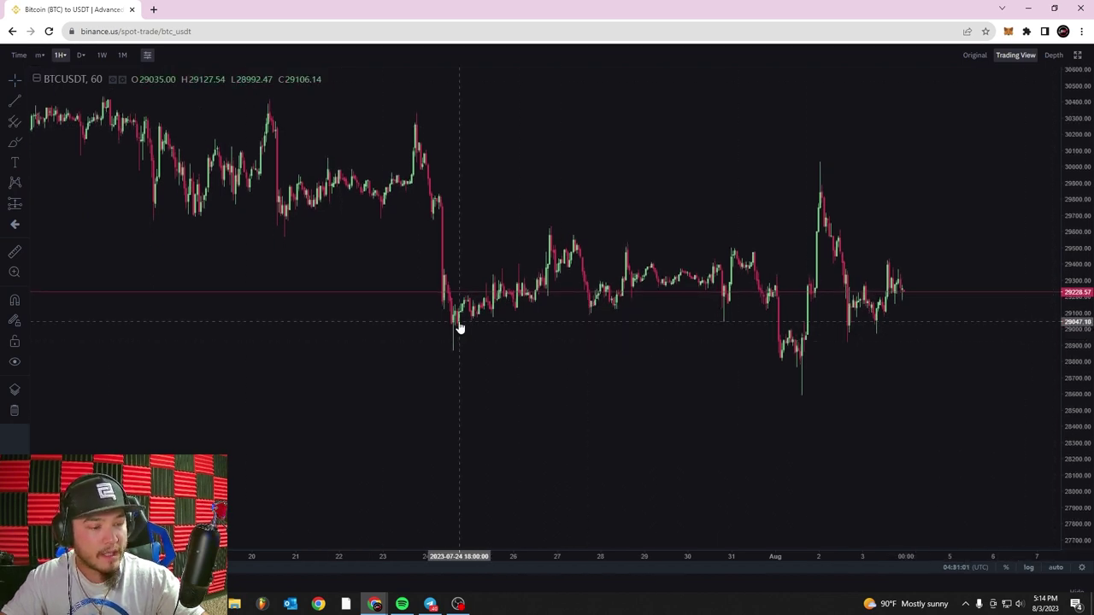
pyautogui.scroll(2, 457, 327)
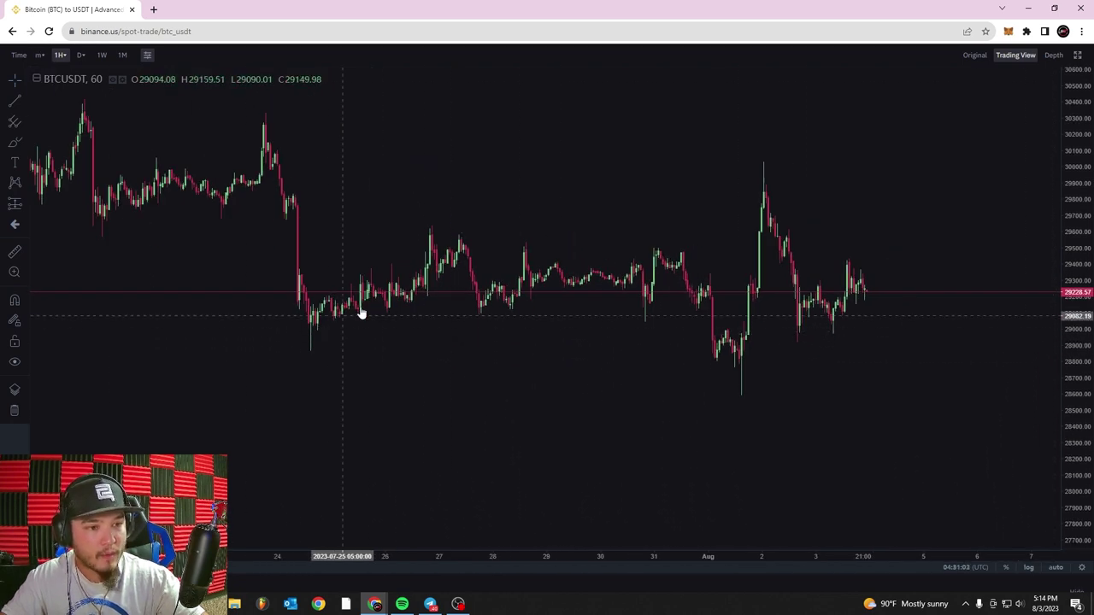
pyautogui.click(25, 211)
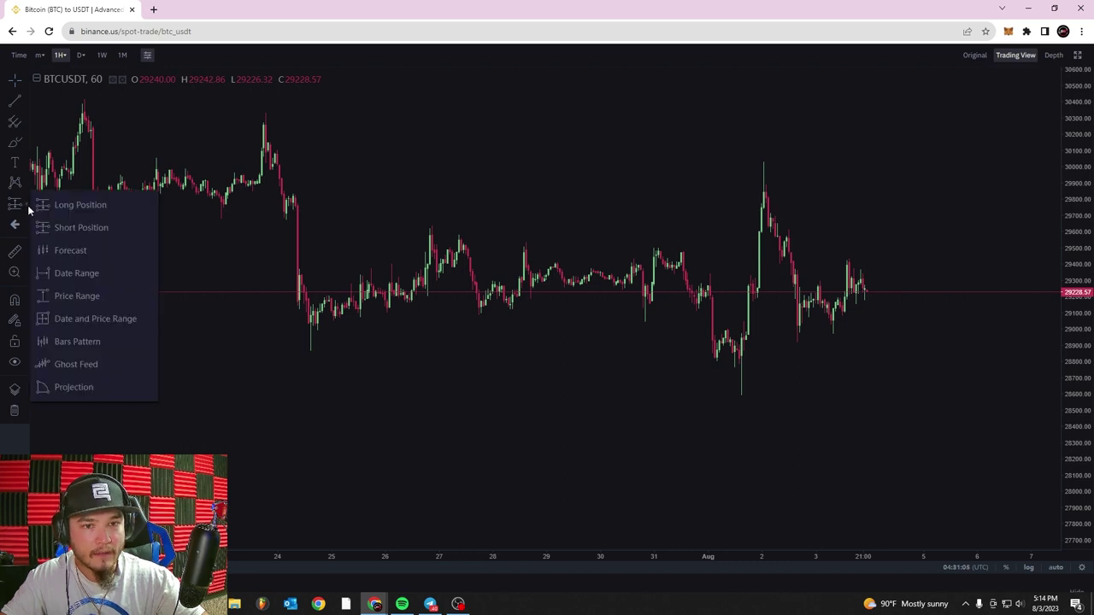
pyautogui.click(111, 317)
pyautogui.click(310, 329)
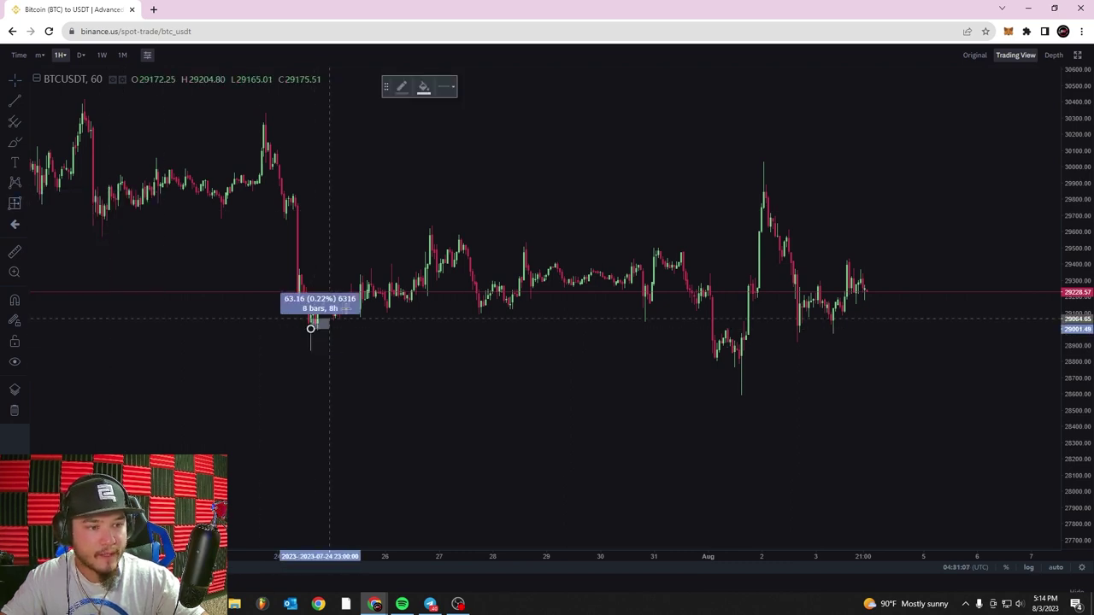
pyautogui.click(461, 236)
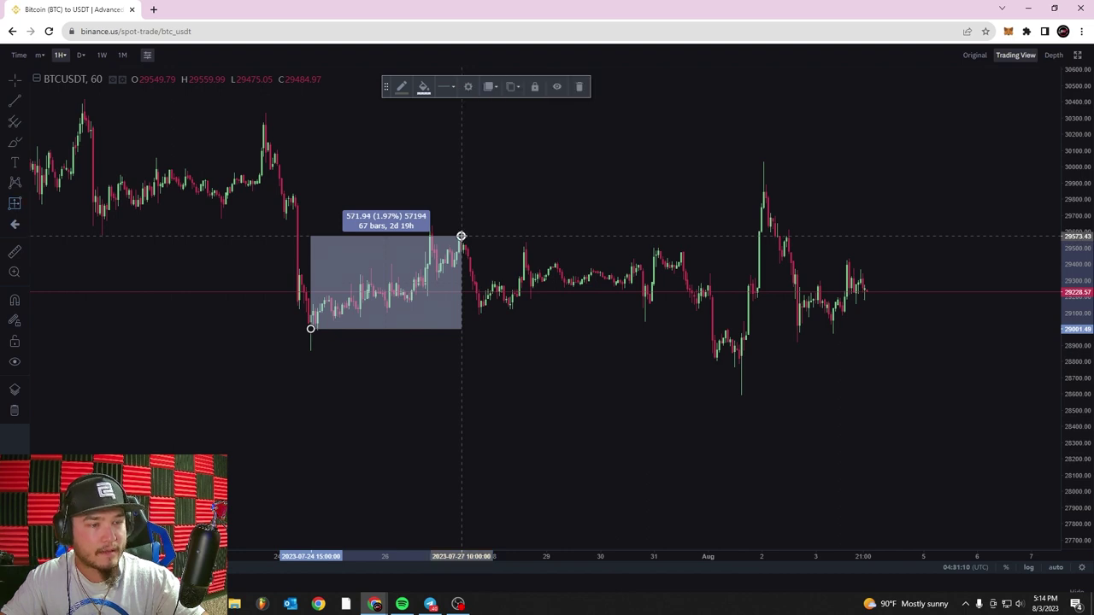
pyautogui.click(579, 86)
# Circle the July 24 low and the August 2 high with the brush, and undo the brush strokes
pyautogui.scroll(2, 290, 342)
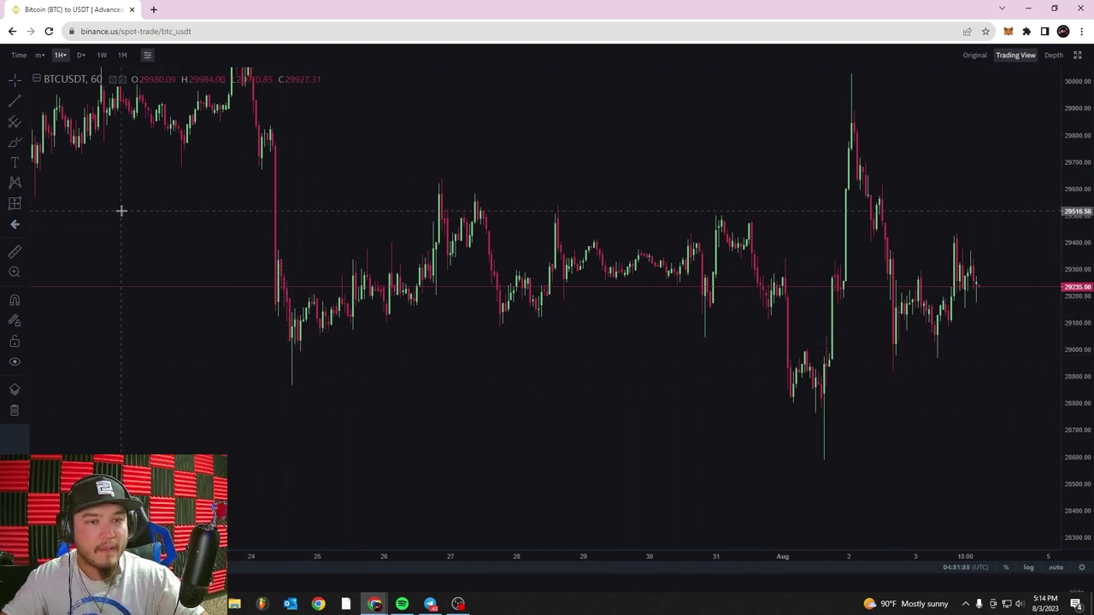
pyautogui.click(12, 145)
pyautogui.moveTo(294, 356)
pyautogui.mouseDown()
pyautogui.moveTo(281, 408)
pyautogui.moveTo(305, 371)
pyautogui.moveTo(339, 361)
pyautogui.moveTo(274, 376)
pyautogui.moveTo(350, 386)
pyautogui.moveTo(312, 427)
pyautogui.mouseUp()
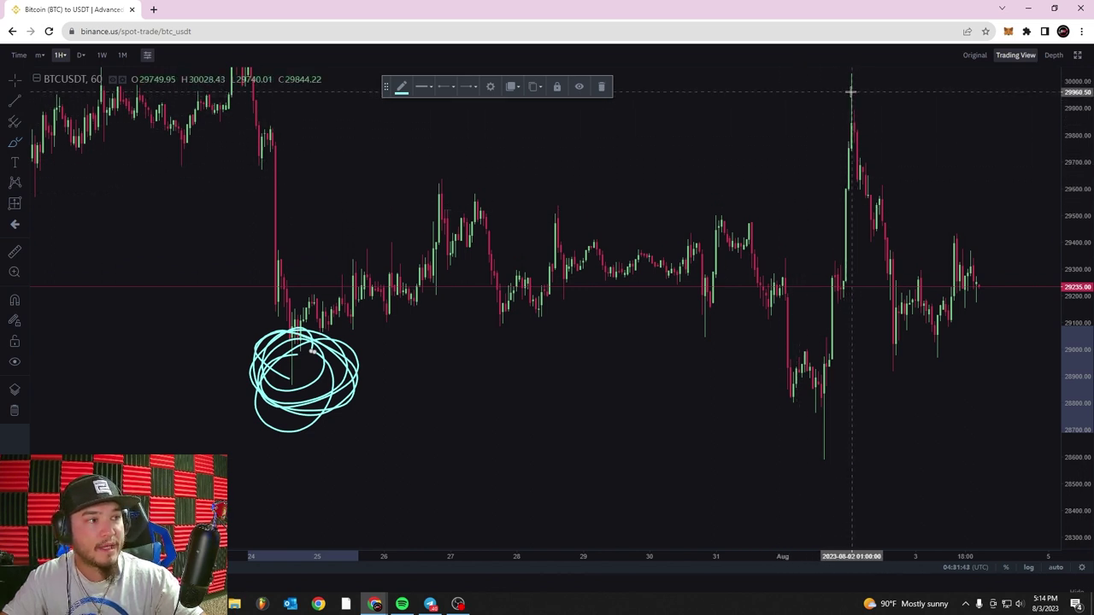
pyautogui.moveTo(850, 77)
pyautogui.mouseDown()
pyautogui.moveTo(867, 166)
pyautogui.moveTo(833, 90)
pyautogui.moveTo(869, 94)
pyautogui.mouseUp()
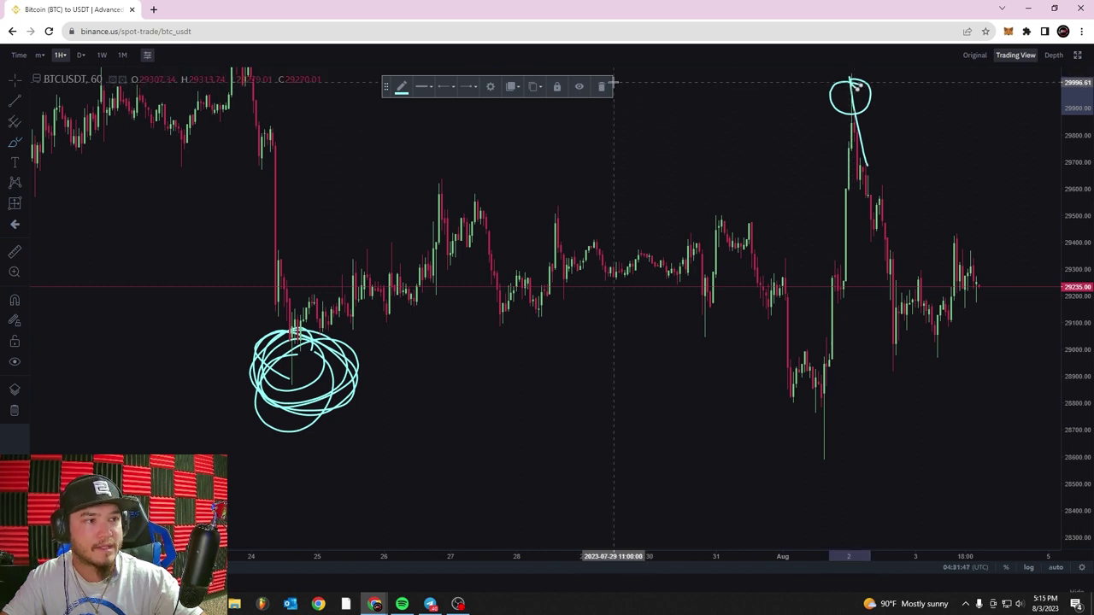
pyautogui.hotkey('ctrl', 'z')
pyautogui.hotkey('ctrl', 'z')
pyautogui.hotkey('ctrl', 'z')
pyautogui.hotkey('ctrl', 'z')
pyautogui.hotkey('ctrl', 'z')
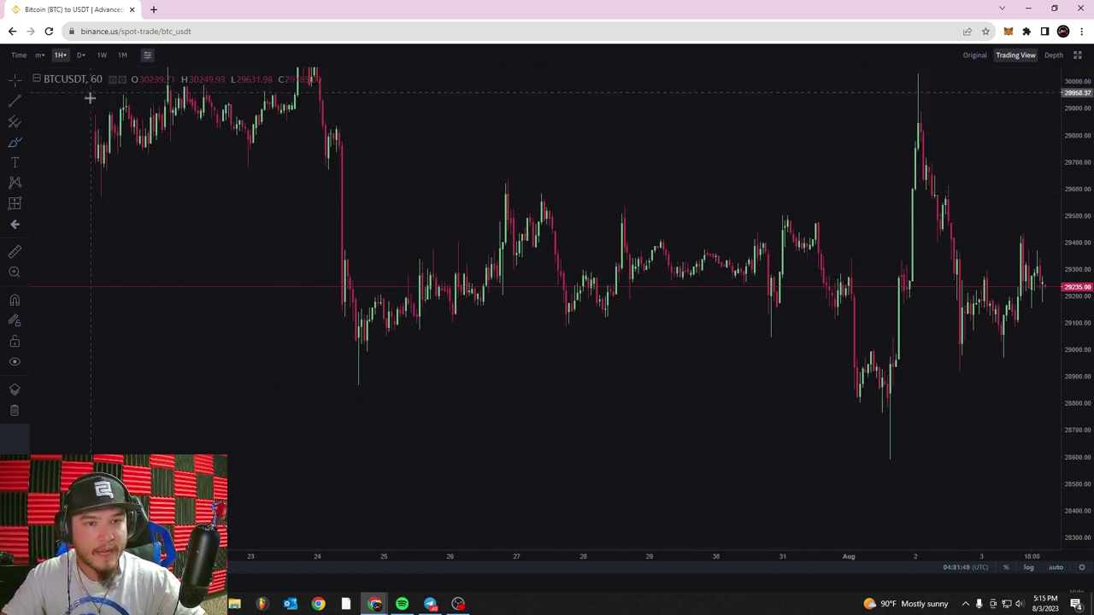
# Draw a rising trend line under the lows from July 24 at about 28,996 to July 30 at about 29,580
pyautogui.click(24, 106)
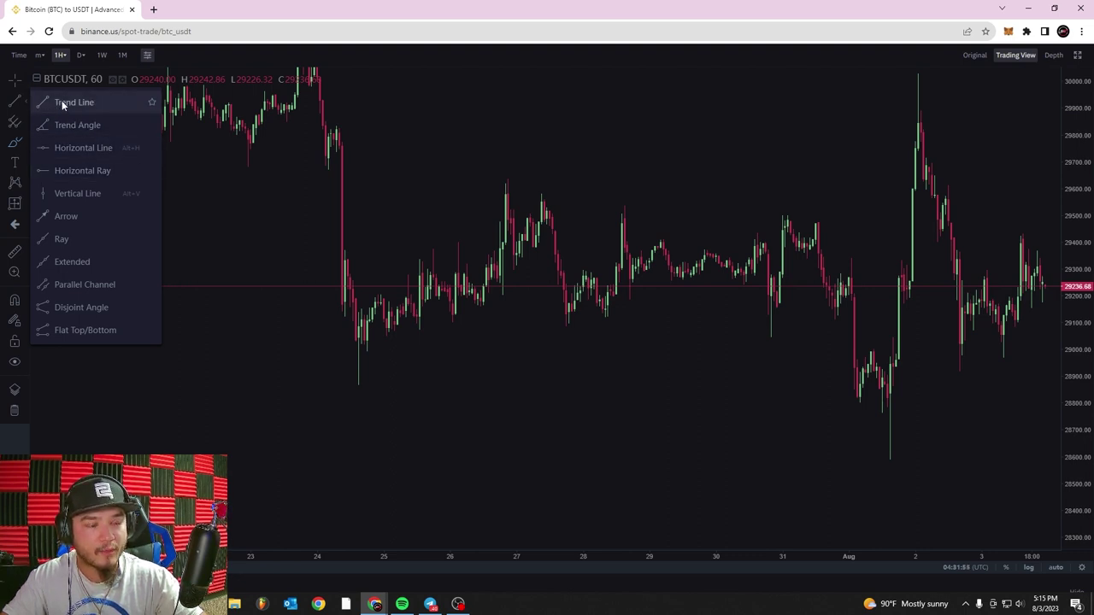
pyautogui.click(68, 103)
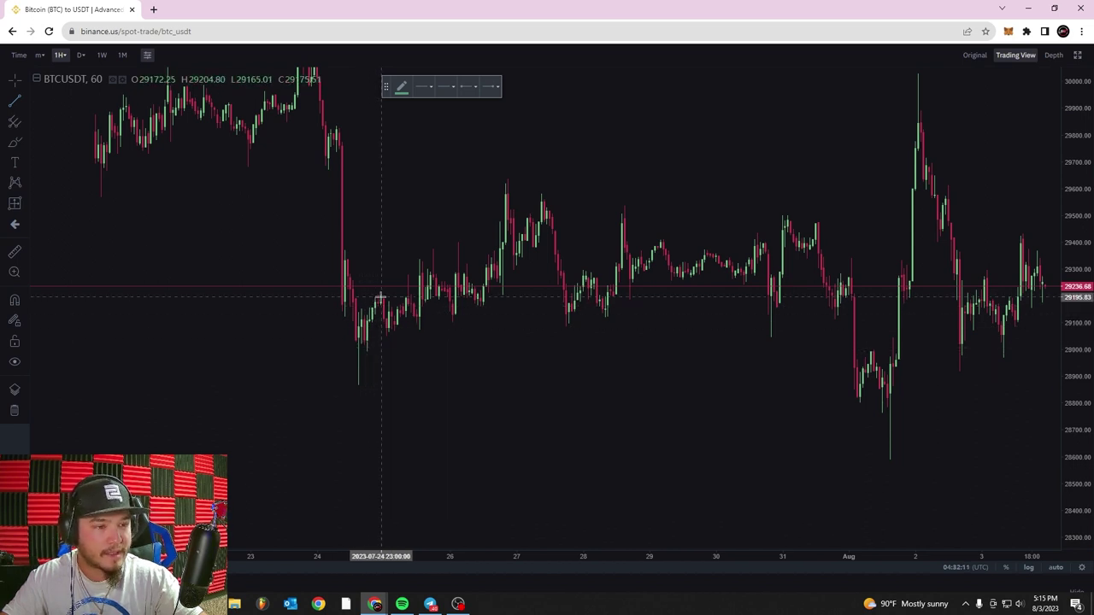
pyautogui.click(367, 351)
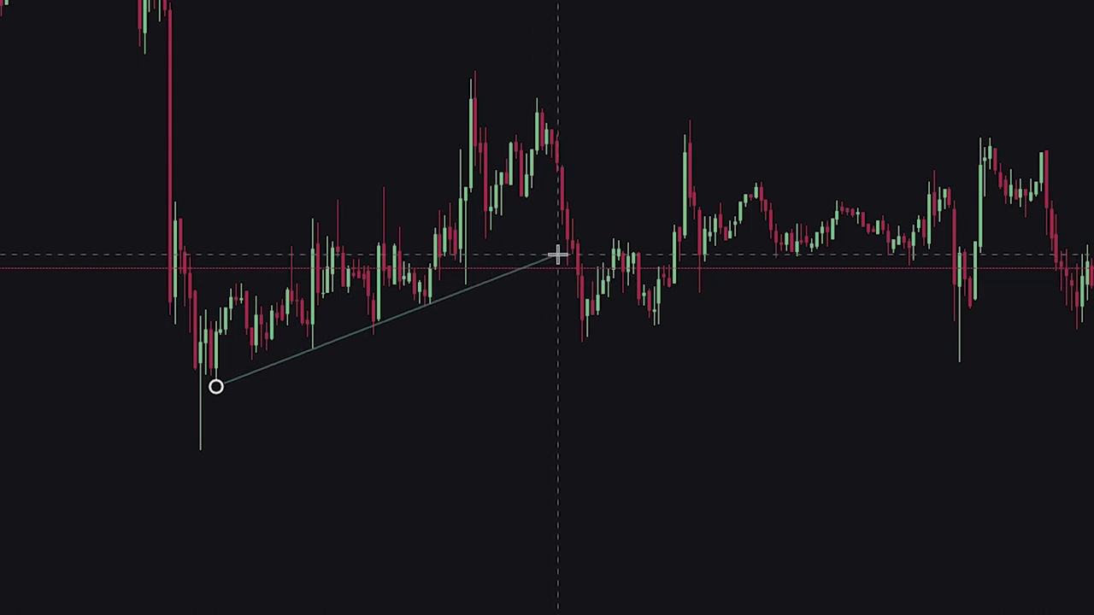
pyautogui.click(926, 98)
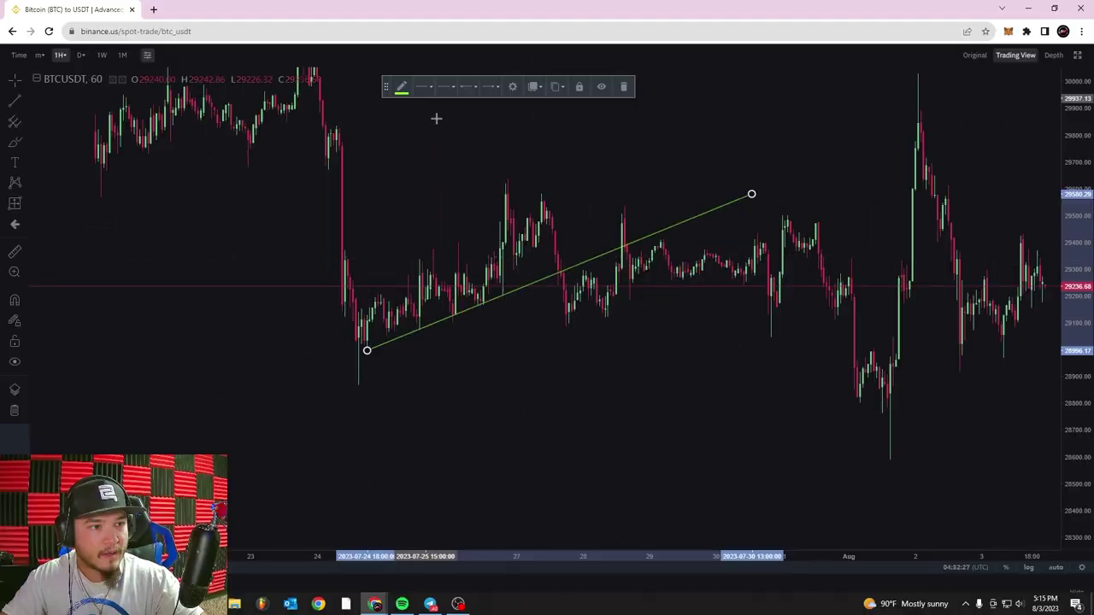
# Circle with the light-blue brush the five lows from July 24 to July 26 that touch the rising trend line
pyautogui.scroll(2, 411, 376)
pyautogui.moveTo(504, 379); pyautogui.dragTo(586, 319)
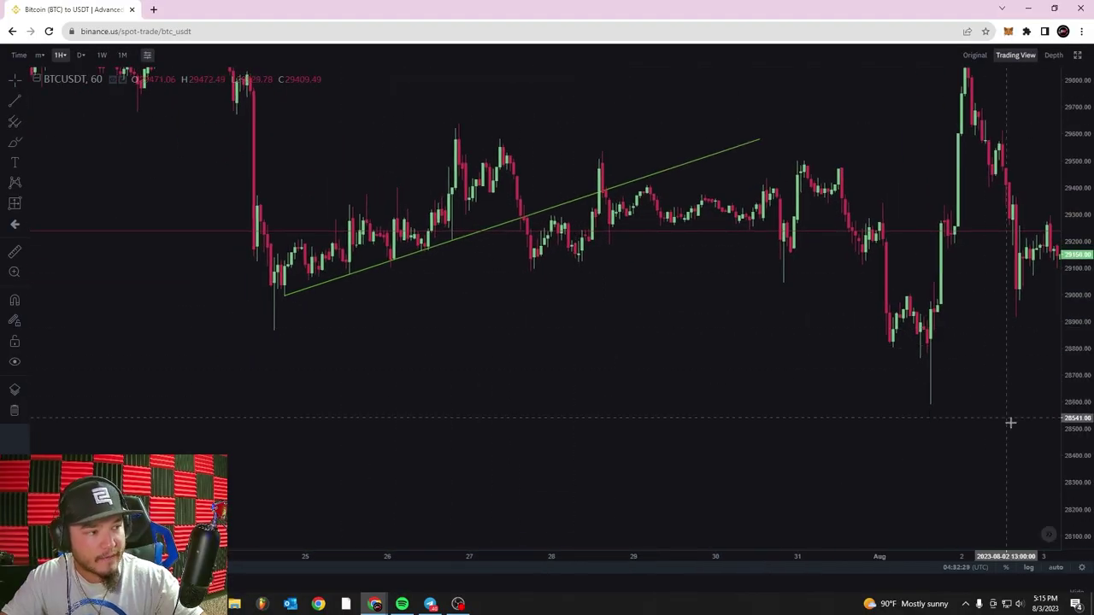
pyautogui.moveTo(1069, 467); pyautogui.dragTo(1069, 390)
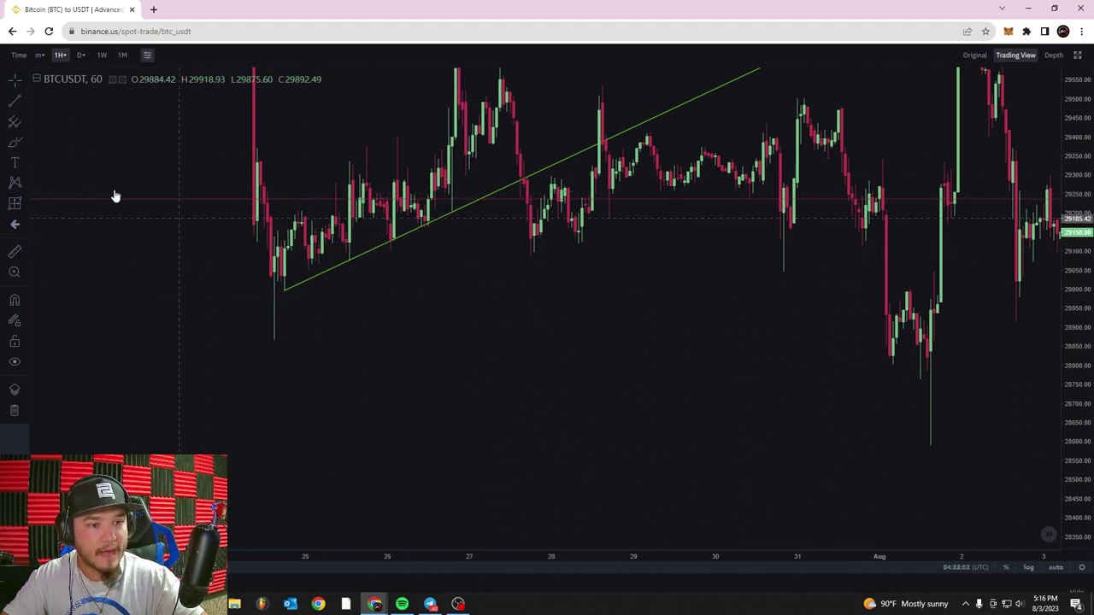
pyautogui.click(279, 285)
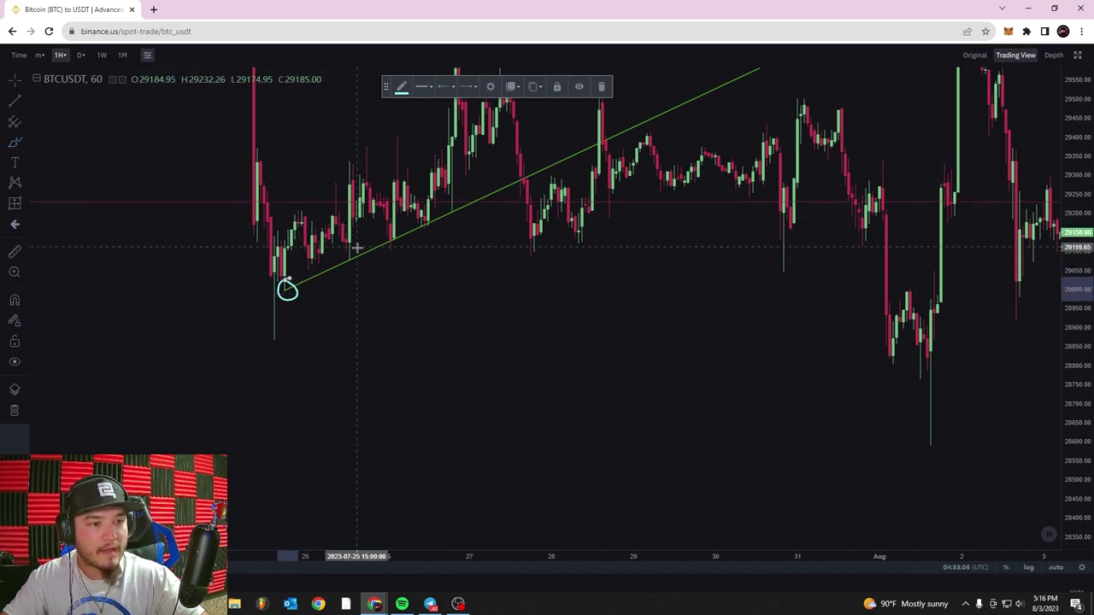
pyautogui.moveTo(354, 266); pyautogui.dragTo(352, 249)
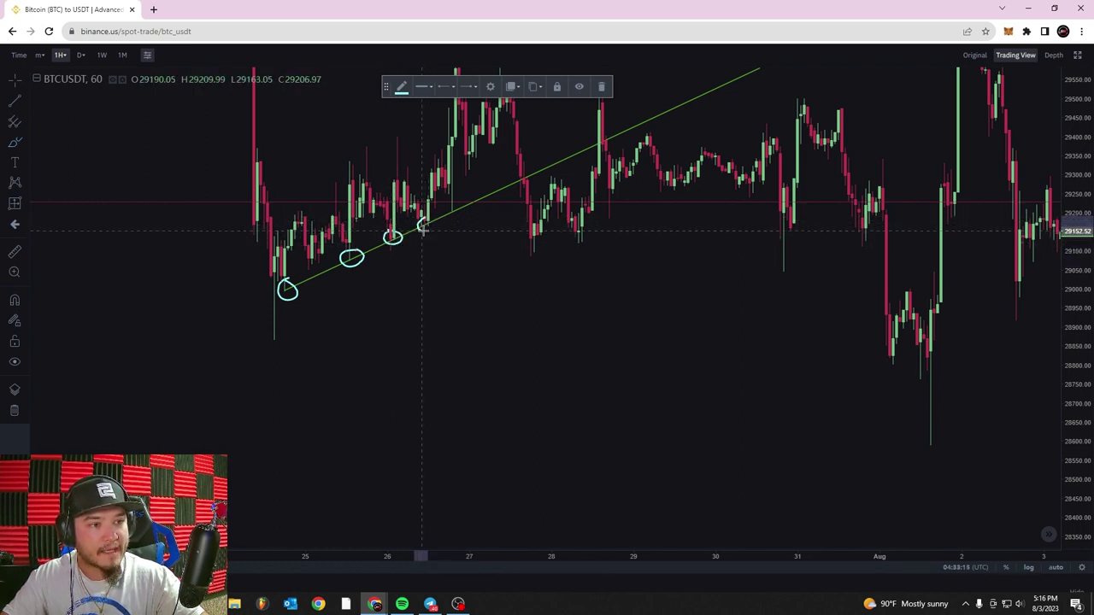
pyautogui.moveTo(448, 209); pyautogui.dragTo(445, 217)
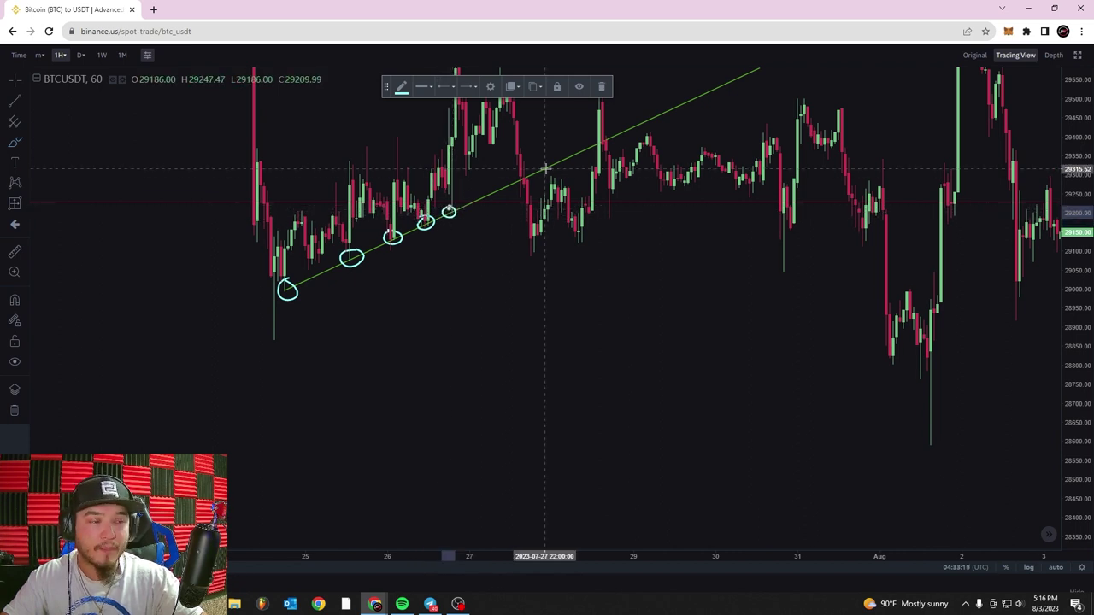
# Circle the July 27 break below the rising trend line with the brush and colour the circle red
pyautogui.moveTo(537, 169); pyautogui.dragTo(513, 170)
pyautogui.click(401, 87)
pyautogui.click(410, 120)
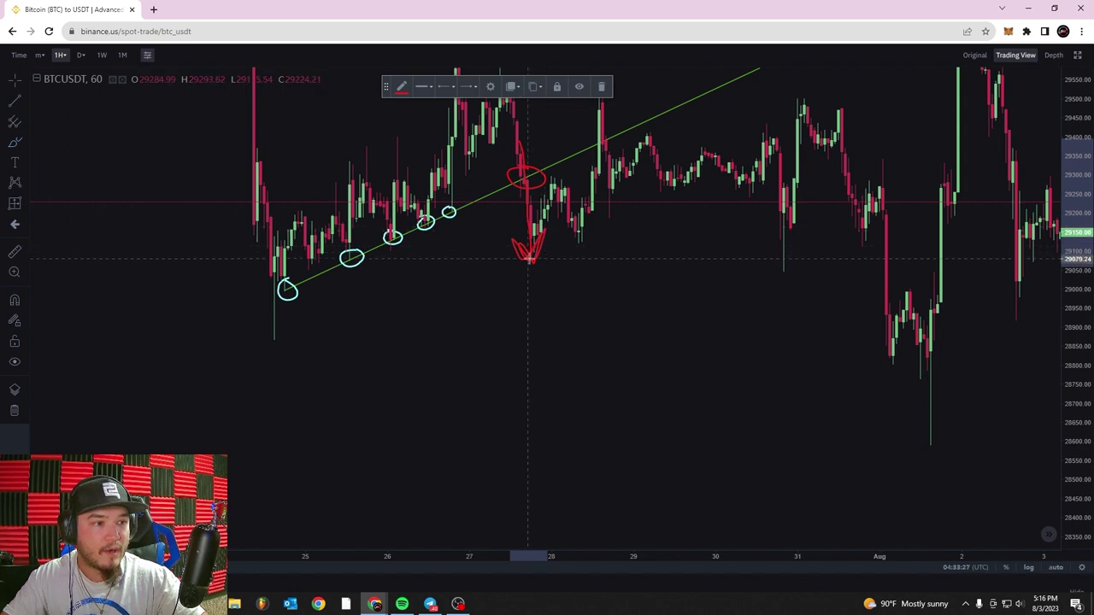
# Sketch a red downward arrow and a second circle at the July 27 trend line break, and undo these extra strokes
pyautogui.click(507, 262)
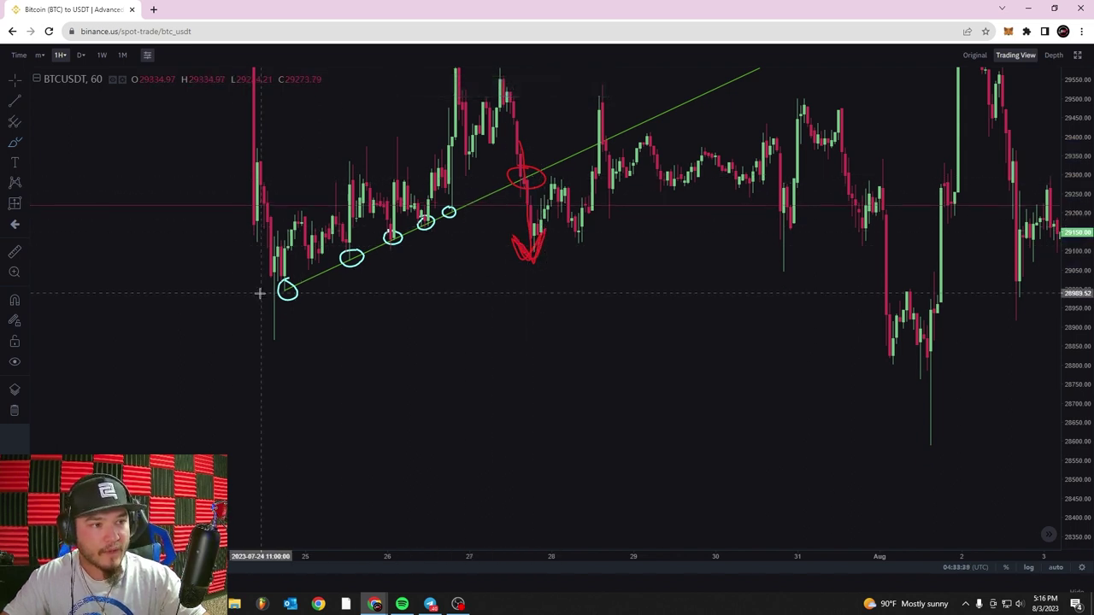
pyautogui.click(513, 160)
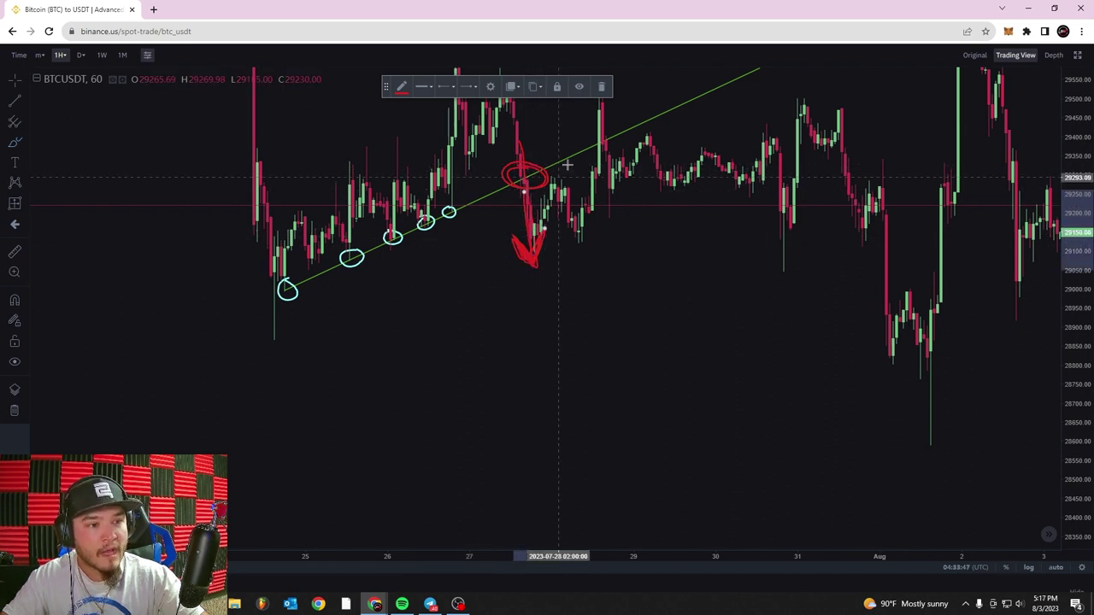
pyautogui.hotkey('ctrl', 'z')
pyautogui.hotkey('ctrl', 'z')
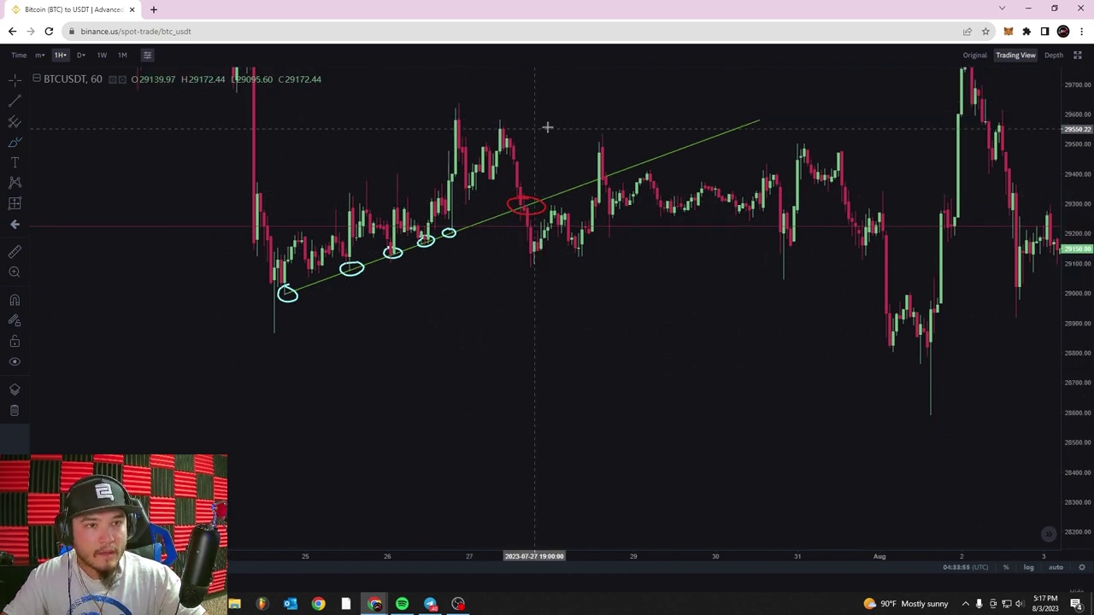
# Draw a falling trend line over the early July highs, from July 4 at about 31,273 to July 6 at about 30,275
pyautogui.moveTo(828, 112); pyautogui.dragTo(803, 310)
pyautogui.moveTo(471, 249); pyautogui.dragTo(991, 300)
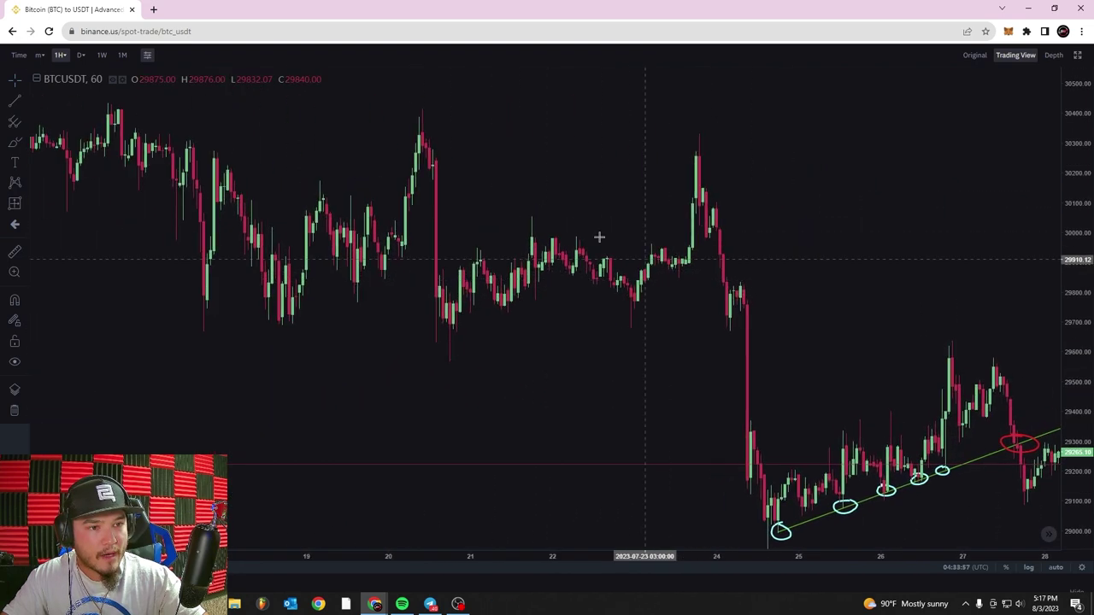
pyautogui.moveTo(498, 213); pyautogui.dragTo(744, 221)
pyautogui.moveTo(466, 198); pyautogui.dragTo(715, 278)
pyautogui.moveTo(385, 175); pyautogui.dragTo(533, 275)
pyautogui.moveTo(359, 240); pyautogui.dragTo(639, 219)
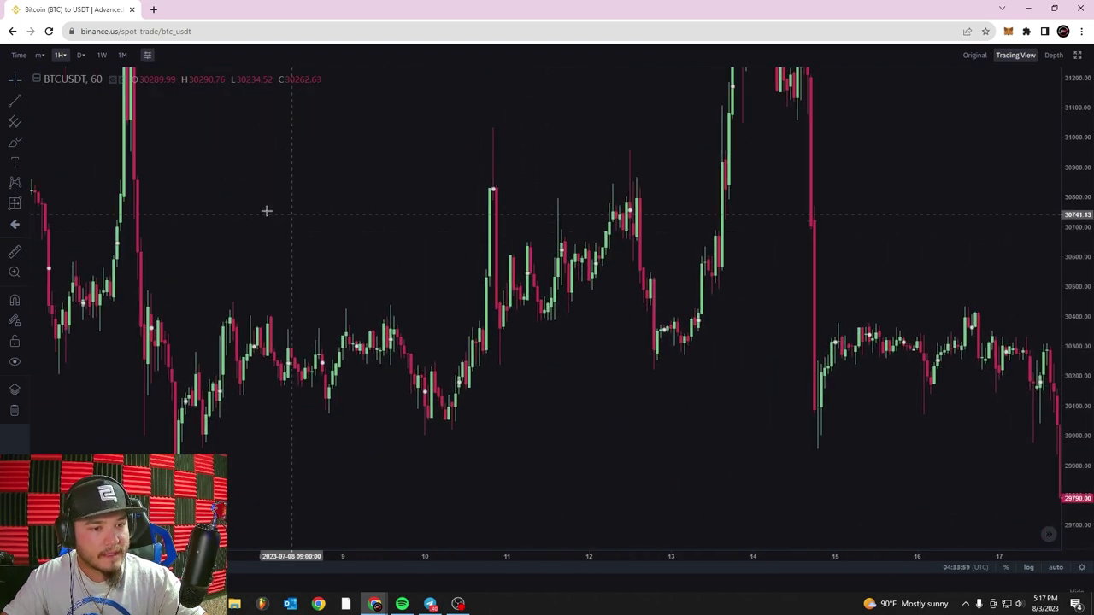
pyautogui.moveTo(266, 210); pyautogui.dragTo(619, 242)
pyautogui.moveTo(322, 238); pyautogui.dragTo(403, 271)
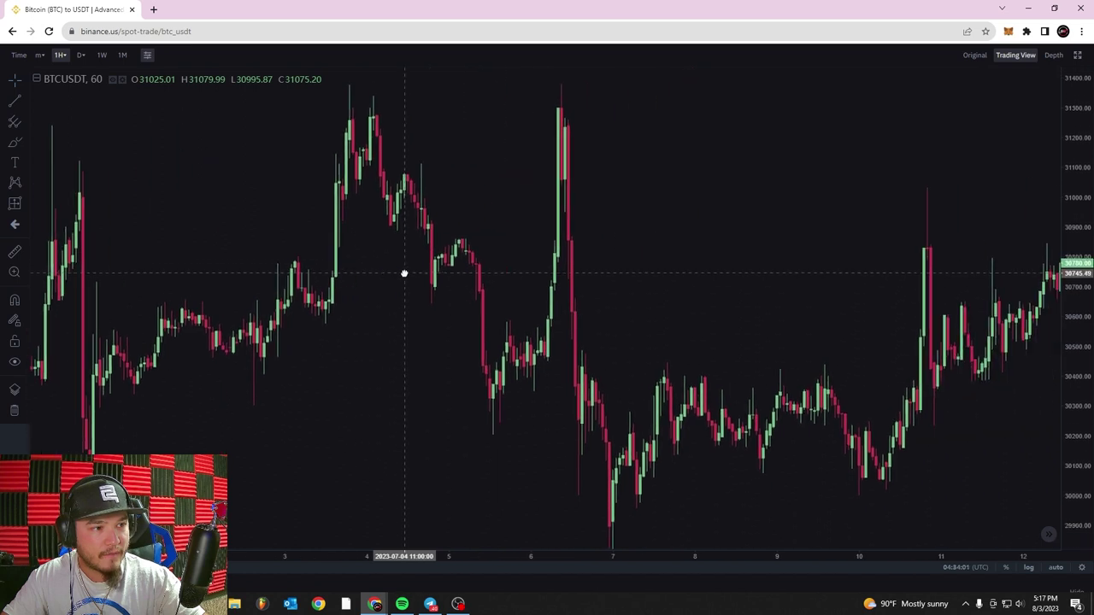
pyautogui.scroll(2, 598, 257)
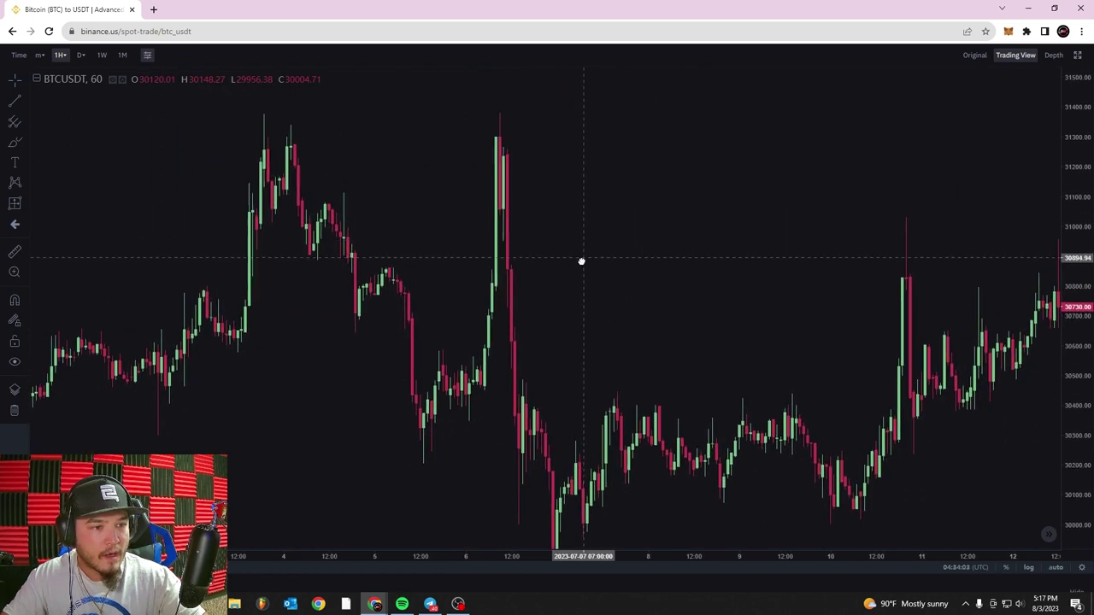
pyautogui.click(27, 103)
pyautogui.click(65, 106)
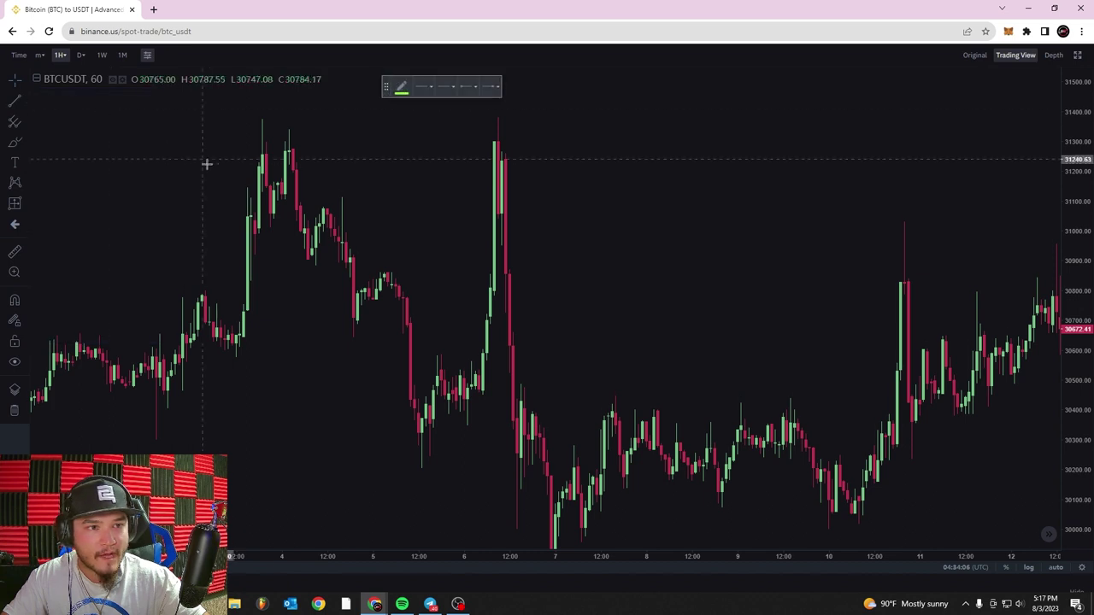
pyautogui.click(292, 150)
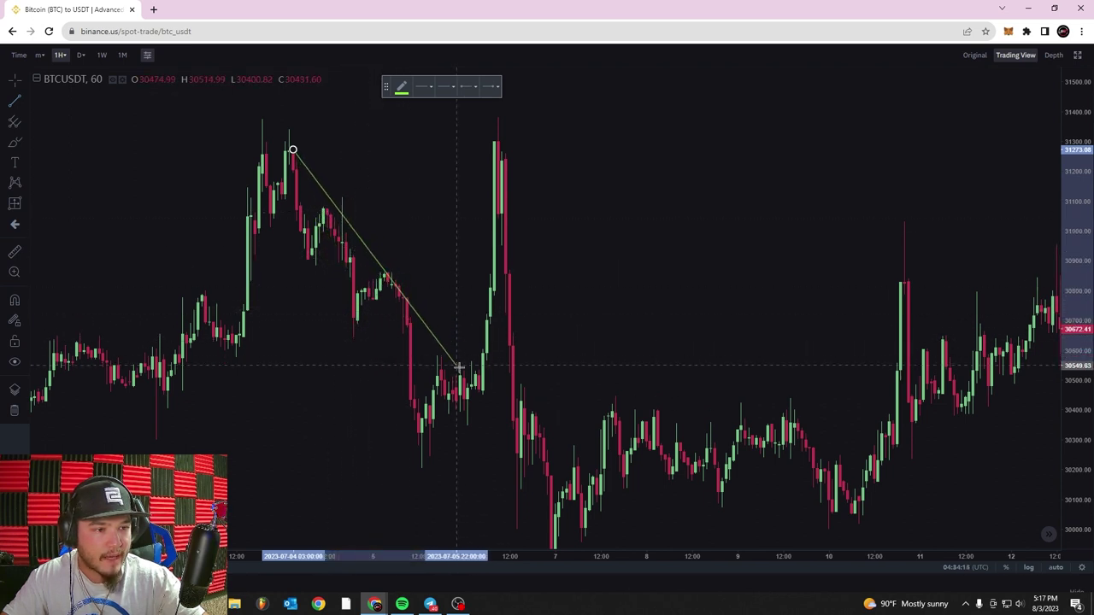
pyautogui.click(524, 446)
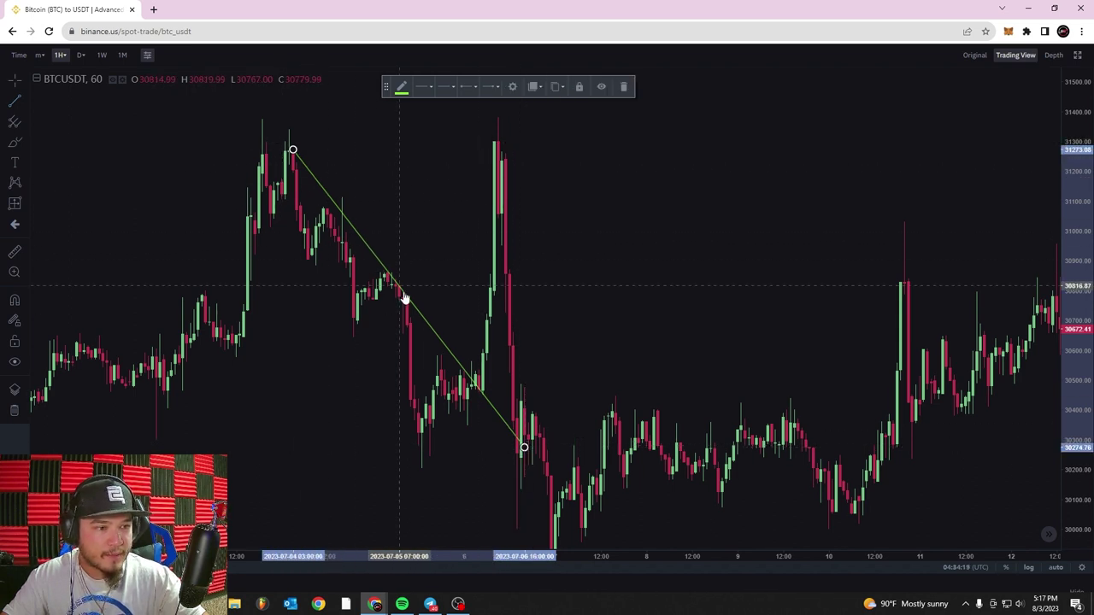
# Mark with the red brush the two July 4–5 highs along the falling trend line and the July 6 crossing point
pyautogui.click(15, 147)
pyautogui.moveTo(346, 198); pyautogui.dragTo(368, 220)
pyautogui.moveTo(388, 263)
pyautogui.mouseDown()
pyautogui.moveTo(376, 269)
pyautogui.moveTo(403, 262)
pyautogui.mouseUp()
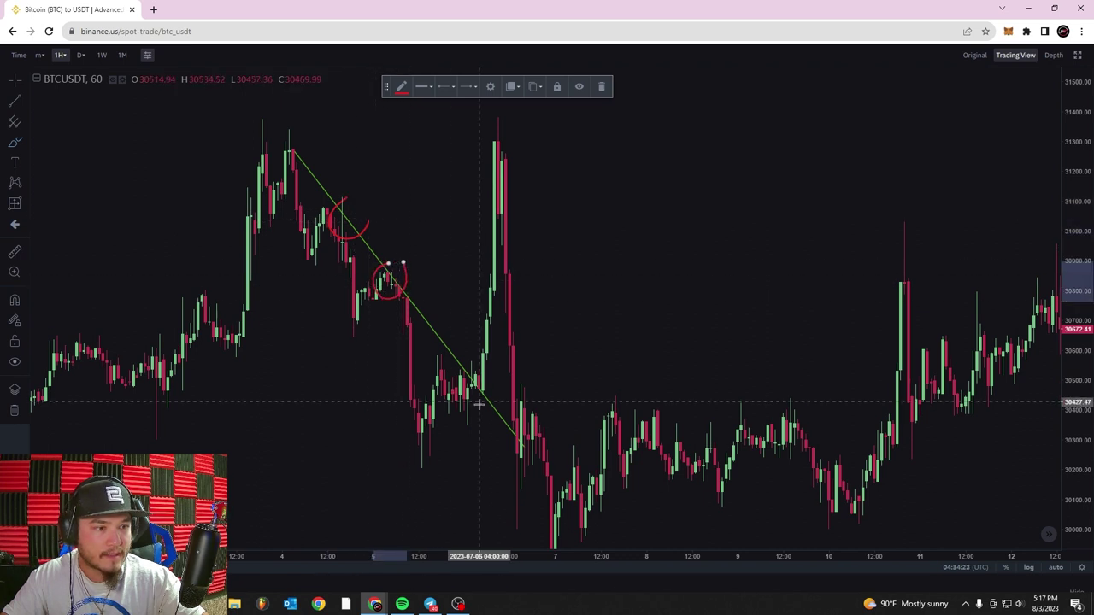
pyautogui.moveTo(482, 378); pyautogui.dragTo(472, 377)
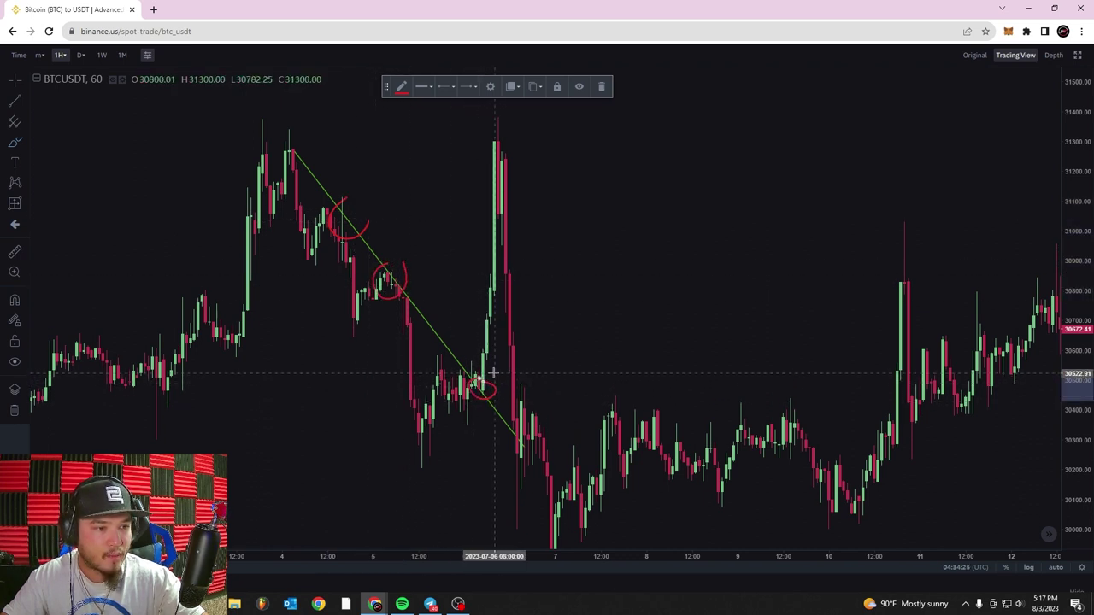
# Recolour the July 6 breakout circle green and draw a green upward arrow along the rally that follows it
pyautogui.click(402, 86)
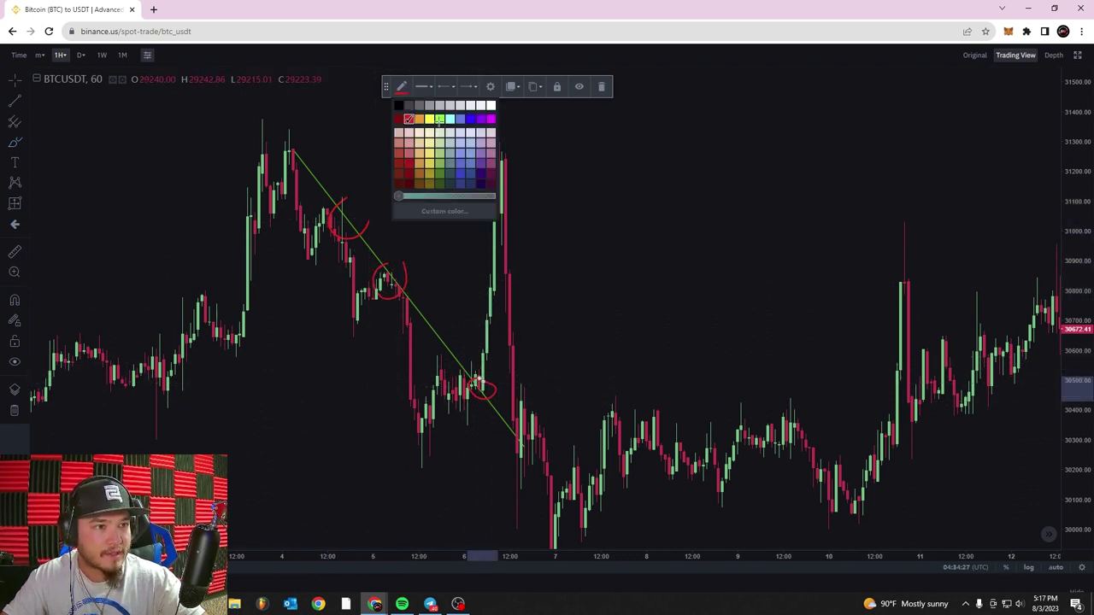
pyautogui.click(438, 120)
pyautogui.moveTo(474, 345); pyautogui.dragTo(483, 312)
pyautogui.moveTo(486, 246); pyautogui.dragTo(488, 159)
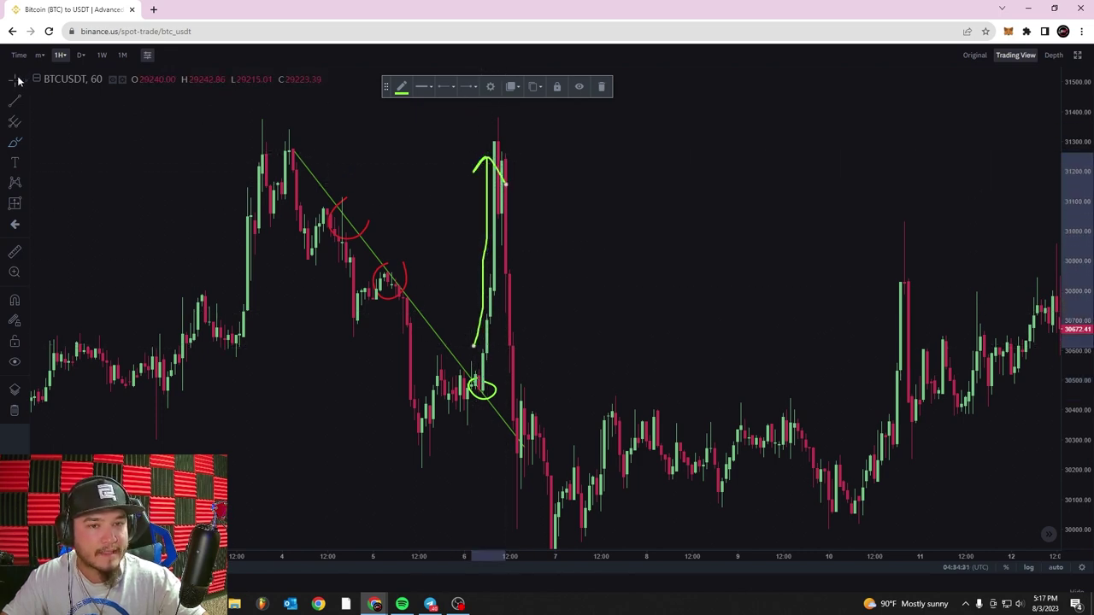
# Place a horizontal line below the late July rising trend line, and delete it
pyautogui.moveTo(820, 255); pyautogui.dragTo(453, 214)
pyautogui.moveTo(833, 277); pyautogui.dragTo(470, 193)
pyautogui.moveTo(938, 286); pyautogui.dragTo(214, 171)
pyautogui.moveTo(829, 290); pyautogui.dragTo(359, 128)
pyautogui.moveTo(445, 200); pyautogui.dragTo(515, 120)
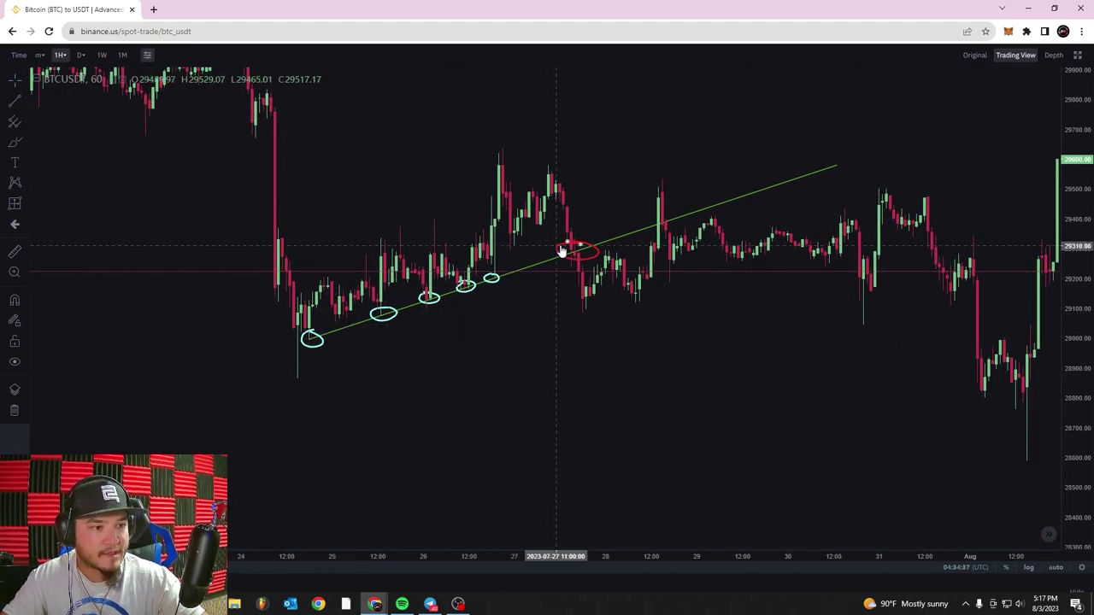
pyautogui.click(15, 100)
pyautogui.click(85, 146)
pyautogui.click(545, 363)
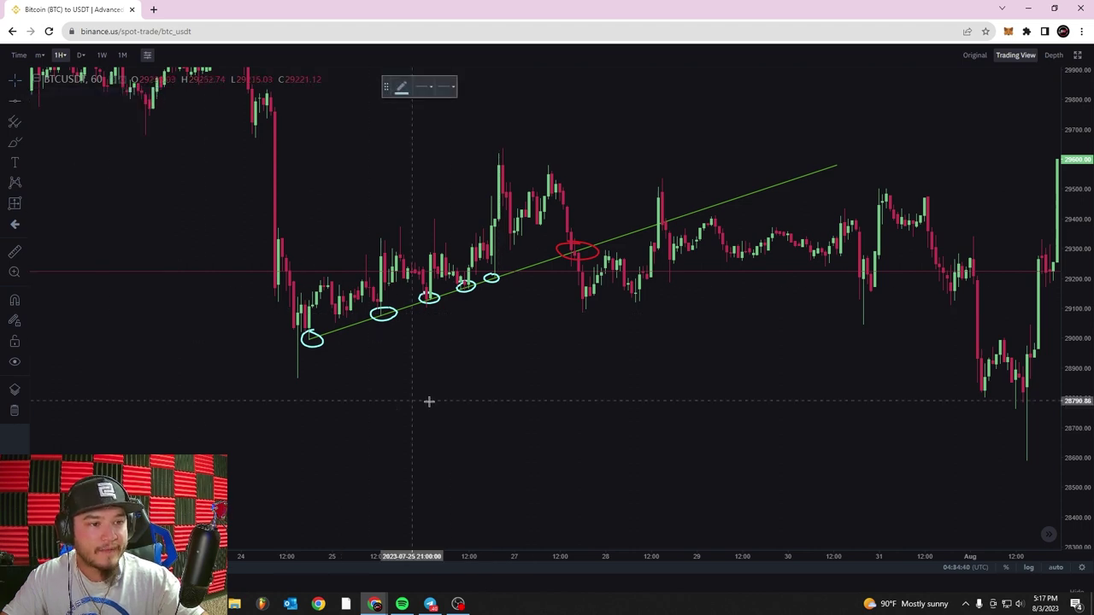
pyautogui.click(579, 86)
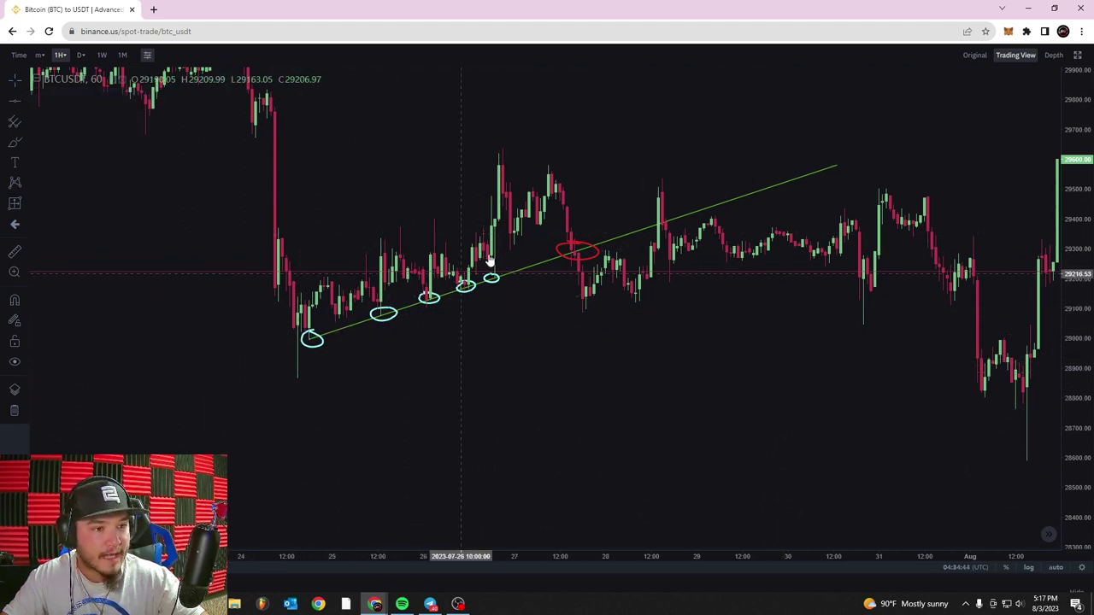
# Draw a horizontal line at about 30,416 just below the July 6 breakout of the falling trend line
pyautogui.moveTo(220, 235); pyautogui.dragTo(948, 469)
pyautogui.moveTo(214, 196); pyautogui.dragTo(598, 344)
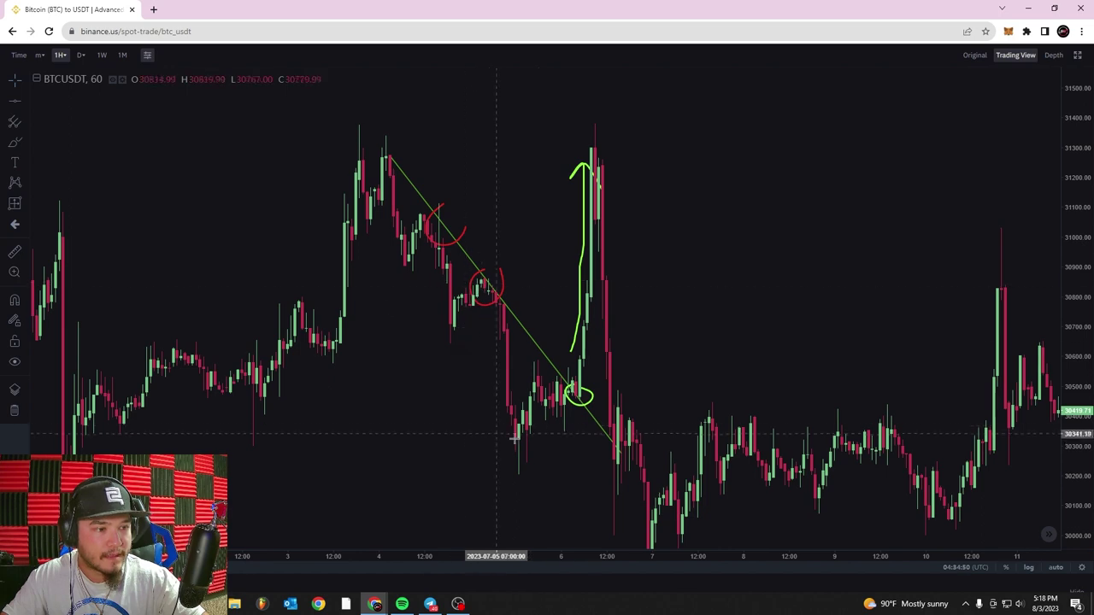
pyautogui.moveTo(598, 122); pyautogui.dragTo(454, 181)
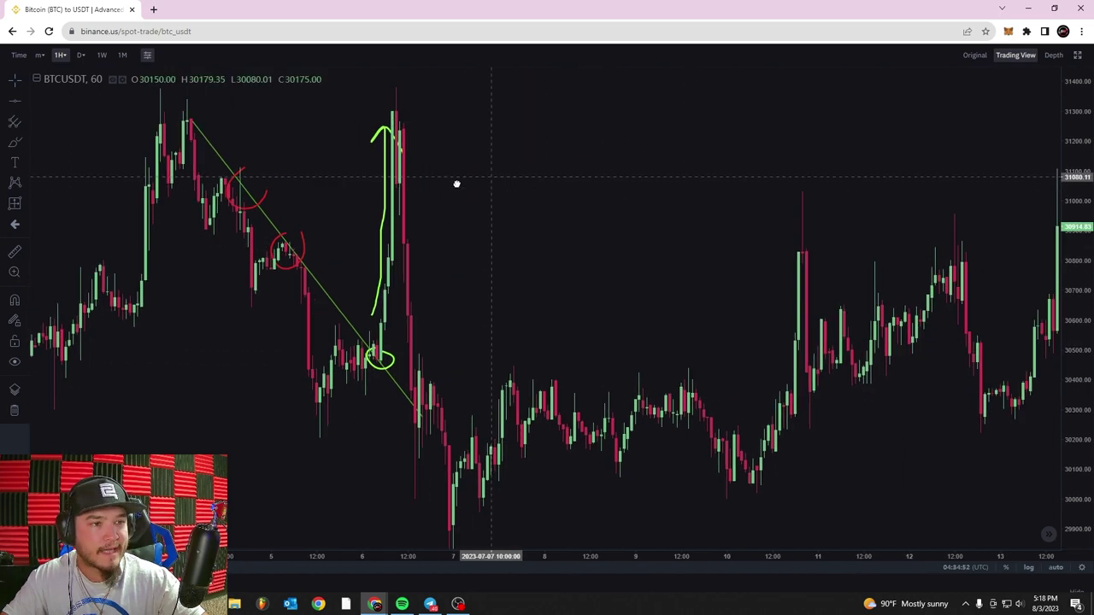
pyautogui.scroll(-2, 505, 196)
pyautogui.moveTo(1082, 154); pyautogui.dragTo(1062, 400)
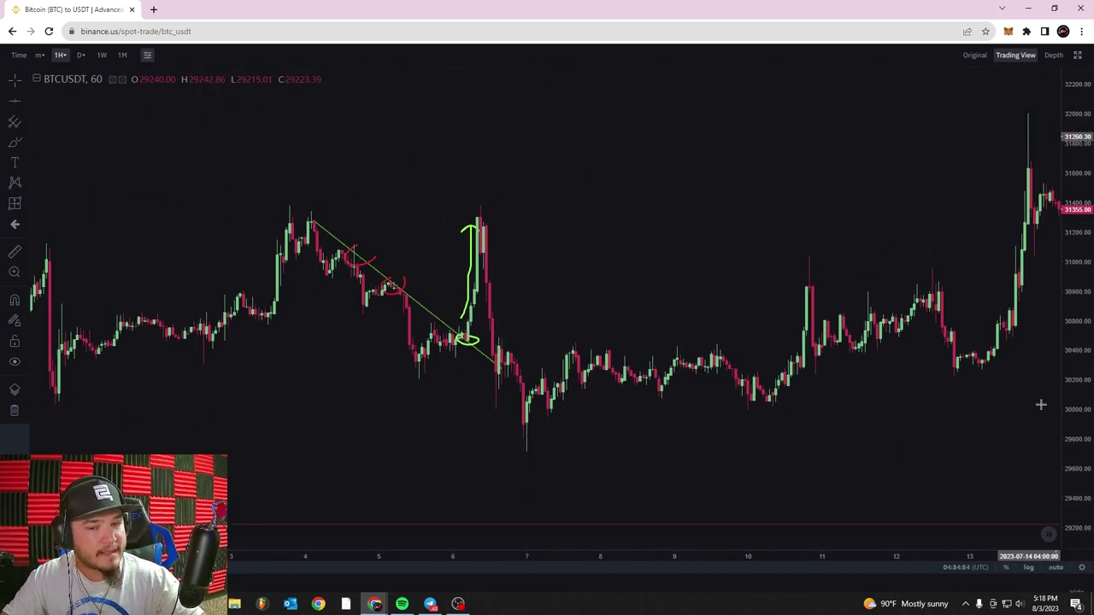
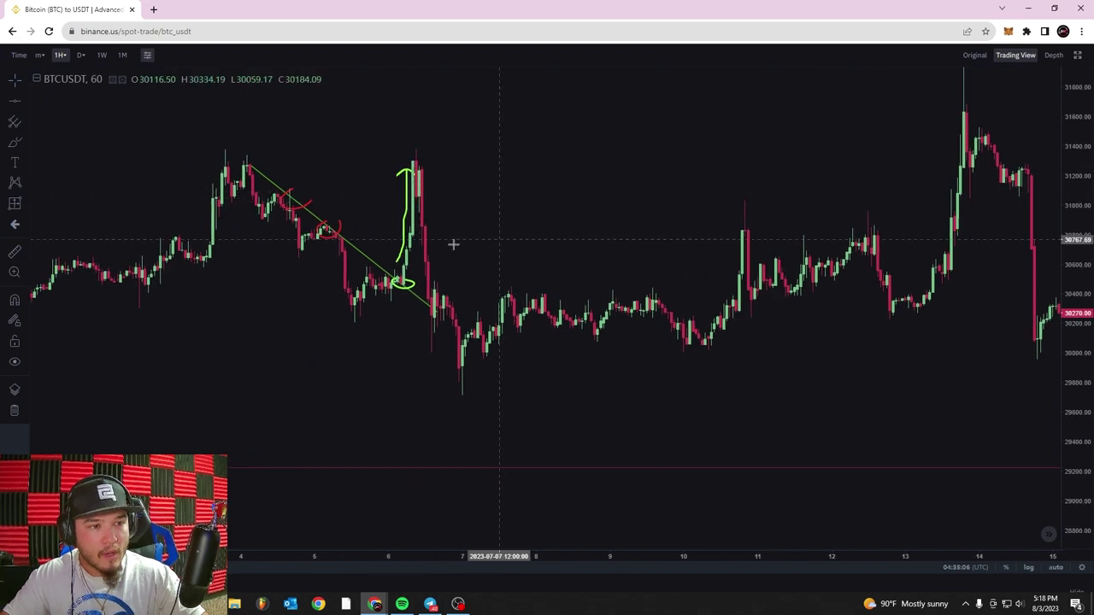
pyautogui.scroll(2, 440, 235)
pyautogui.moveTo(357, 220); pyautogui.dragTo(631, 157)
pyautogui.scroll(-2, 641, 170)
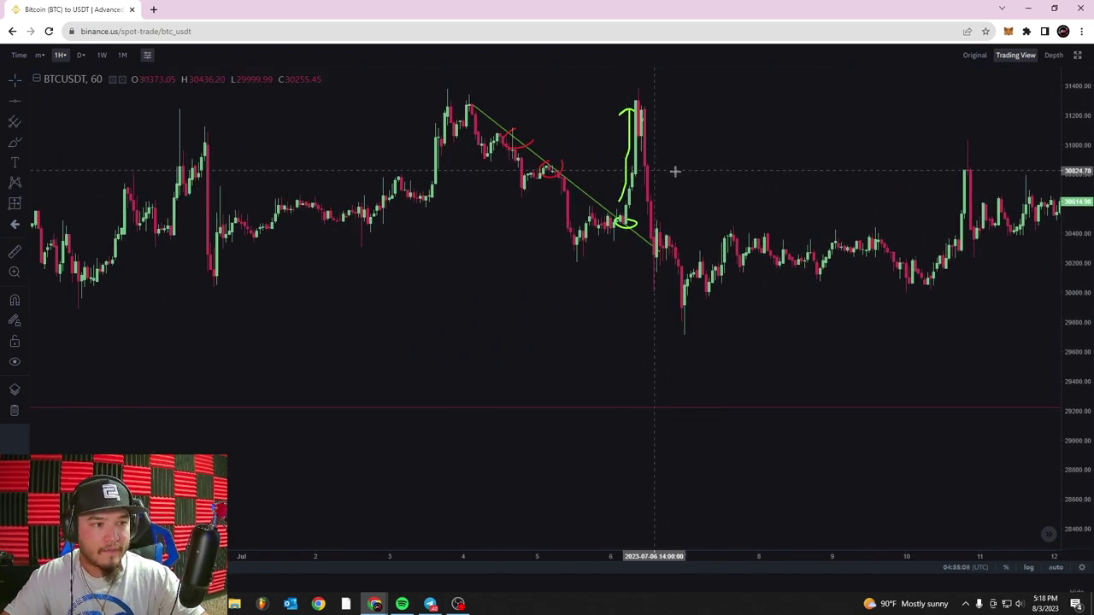
pyautogui.moveTo(726, 169); pyautogui.dragTo(683, 176)
pyautogui.moveTo(1083, 310); pyautogui.dragTo(1083, 271)
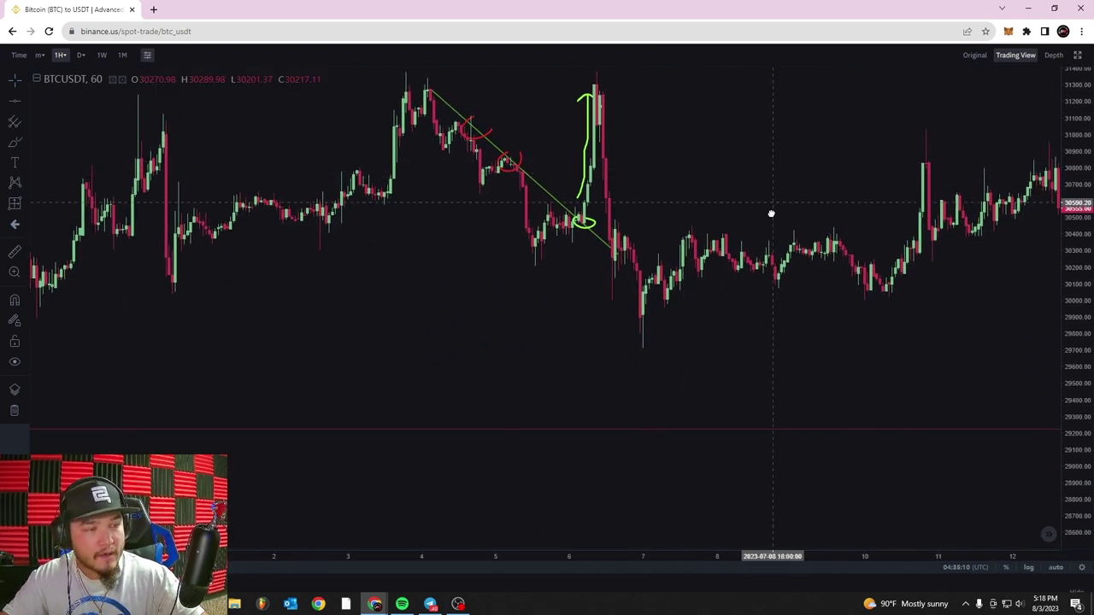
pyautogui.moveTo(772, 214); pyautogui.dragTo(718, 261)
pyautogui.scroll(2, 620, 231)
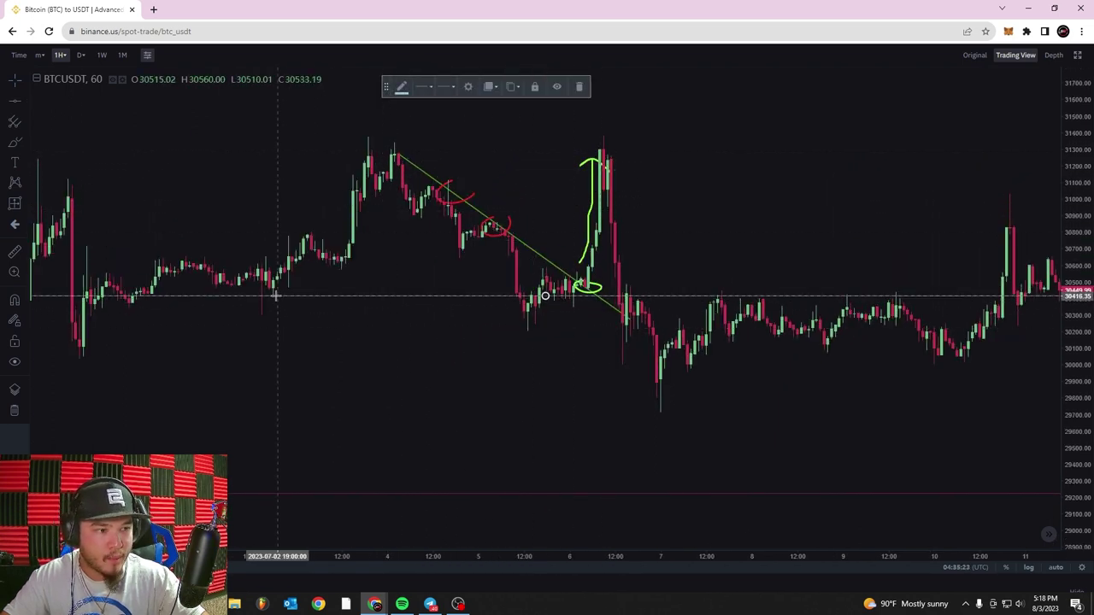
# Colour the horizontal line under the July 6 breakout green and make it thicker
pyautogui.click(401, 87)
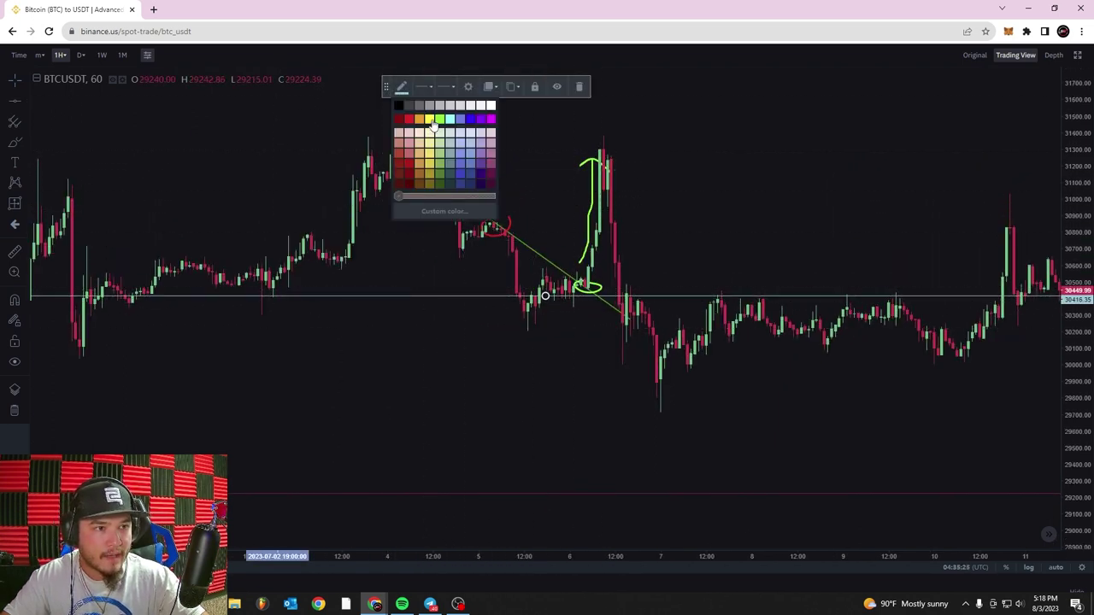
pyautogui.click(435, 121)
pyautogui.click(445, 88)
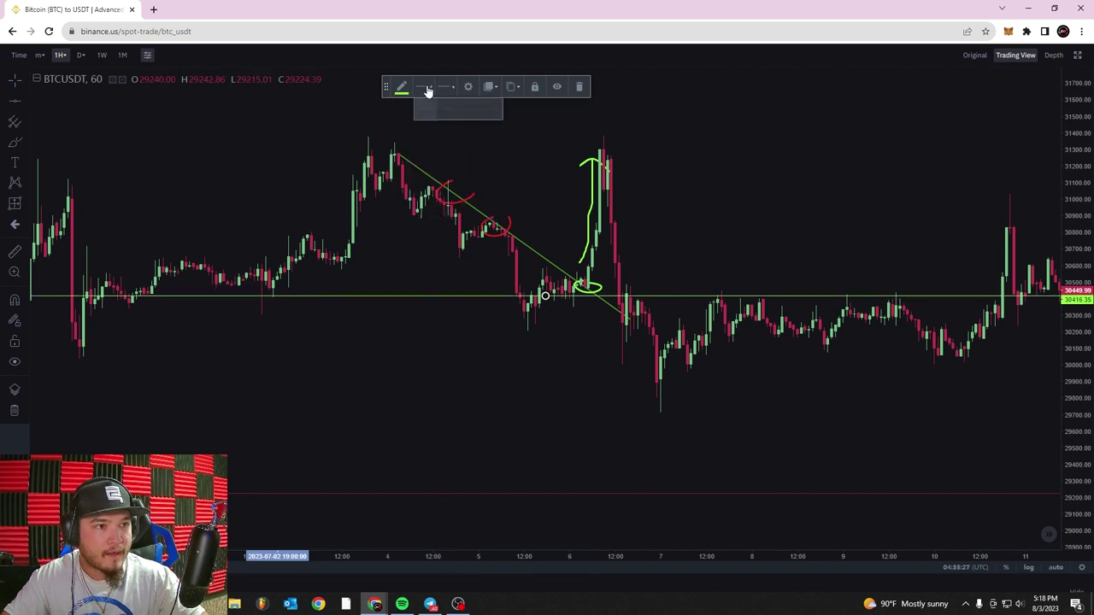
pyautogui.click(446, 113)
pyautogui.click(520, 188)
# Draw a second green circle around the July 6 breakout and a second upward arrow along the rally that follows it
pyautogui.moveTo(520, 188); pyautogui.dragTo(417, 158)
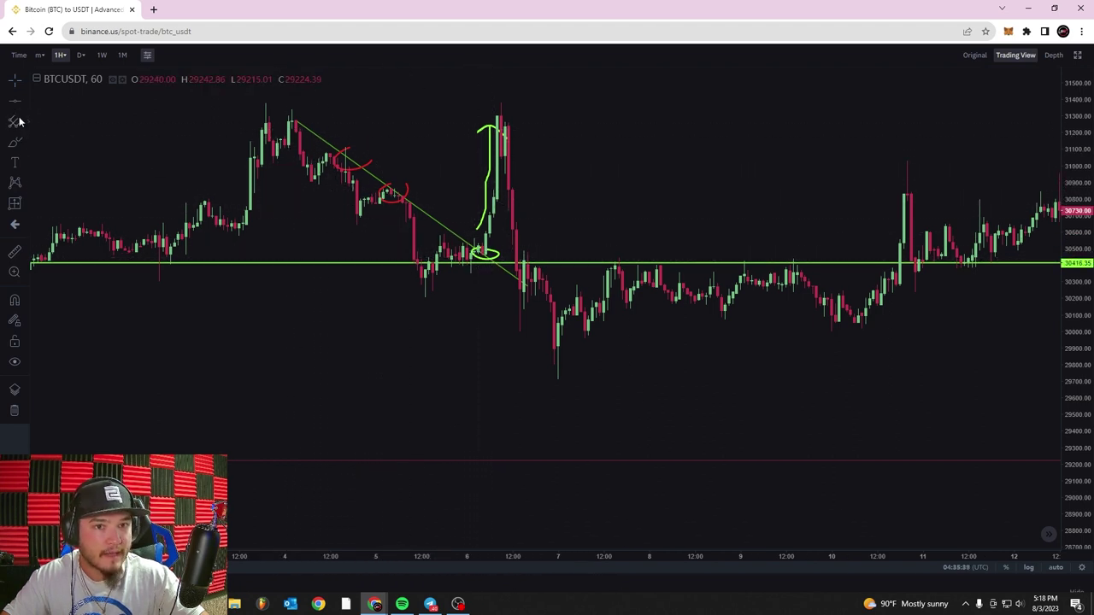
pyautogui.click(16, 147)
pyautogui.moveTo(486, 250)
pyautogui.mouseDown()
pyautogui.moveTo(469, 265)
pyautogui.moveTo(498, 206)
pyautogui.mouseUp()
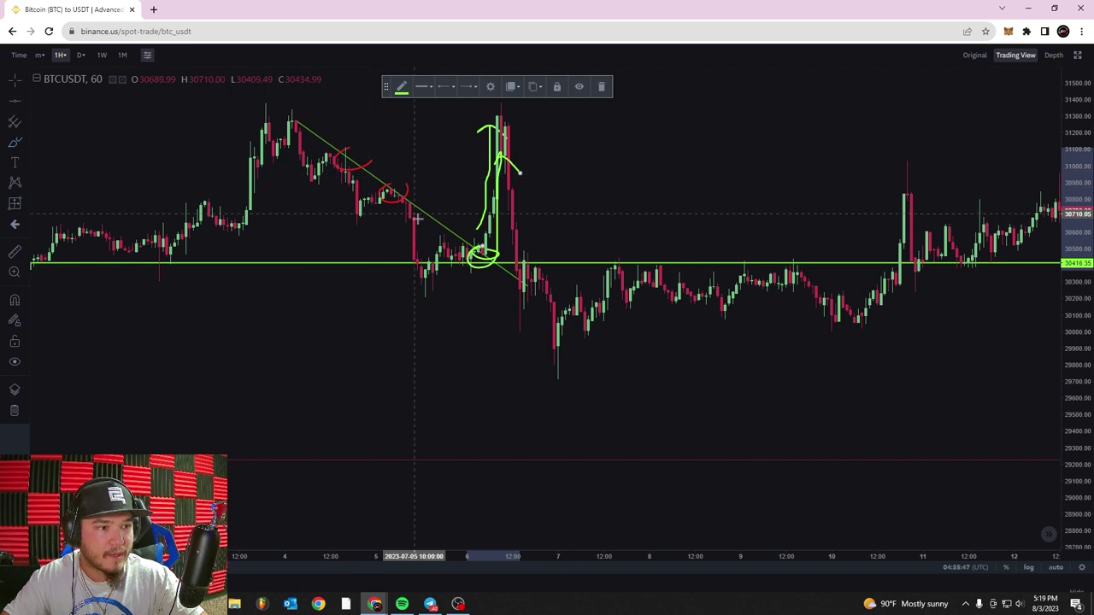
# Circle the July 5–6 consolidation on the horizontal level in green and draw an arrow from the decline into it
pyautogui.moveTo(471, 253); pyautogui.dragTo(171, 246)
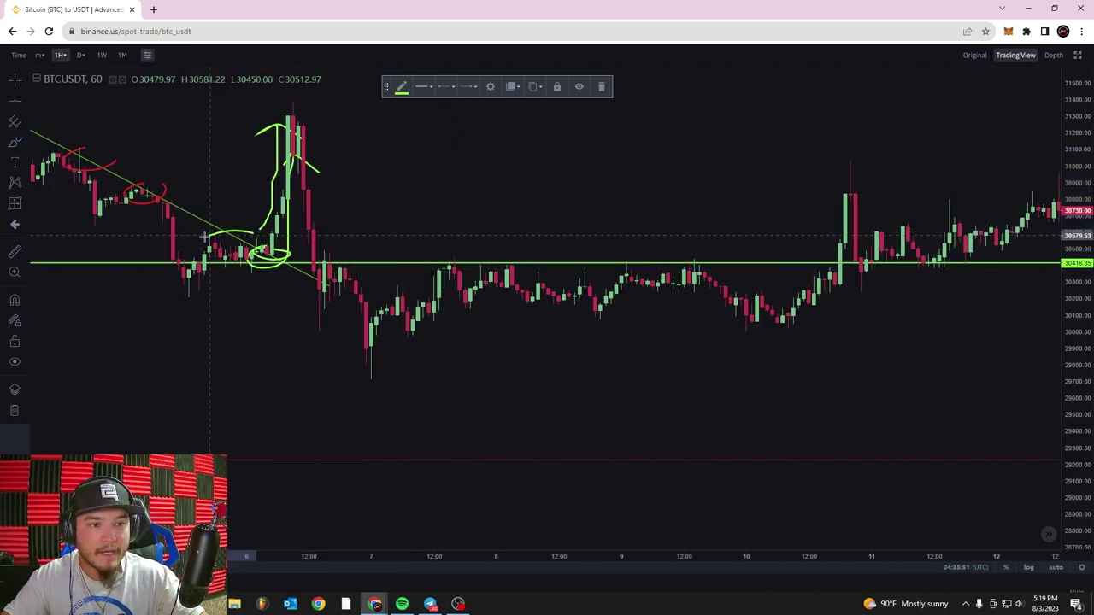
pyautogui.moveTo(200, 259); pyautogui.dragTo(304, 279)
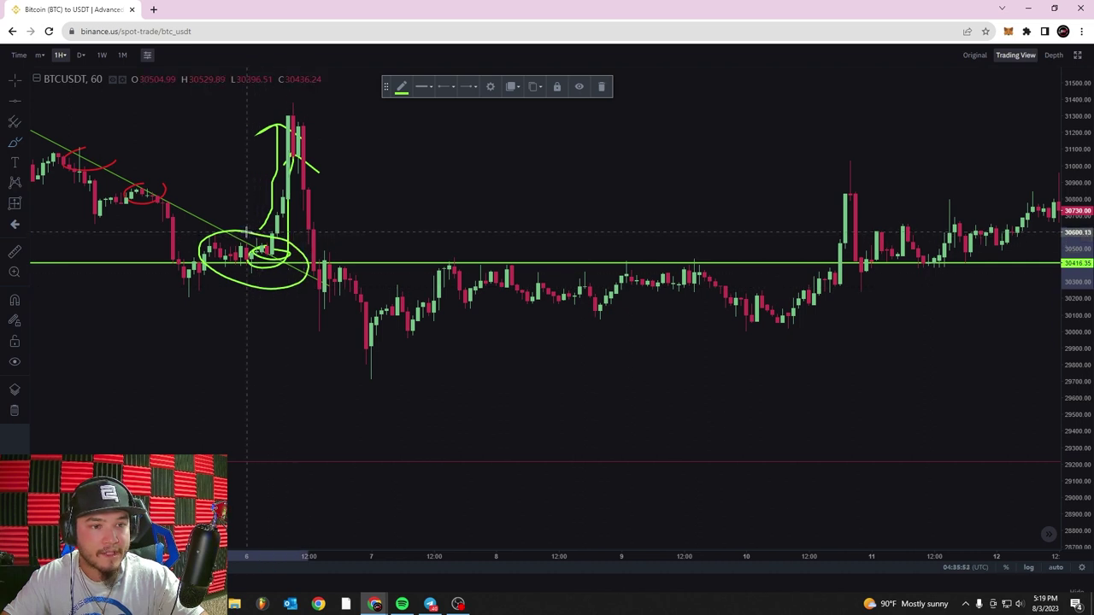
pyautogui.moveTo(82, 200); pyautogui.dragTo(99, 207)
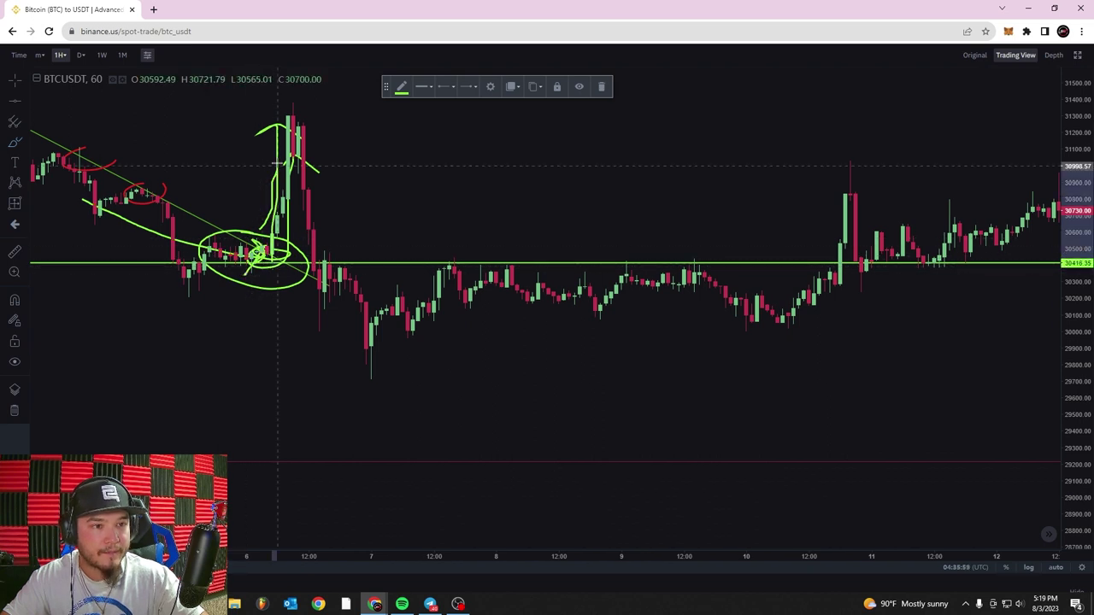
# Undo the green arrow and the large circle around the July 5–6 consolidation
pyautogui.hotkey('ctrl', 'z')
pyautogui.hotkey('ctrl', 'z')
pyautogui.hotkey('ctrl', 'z')
pyautogui.hotkey('ctrl', 'z')
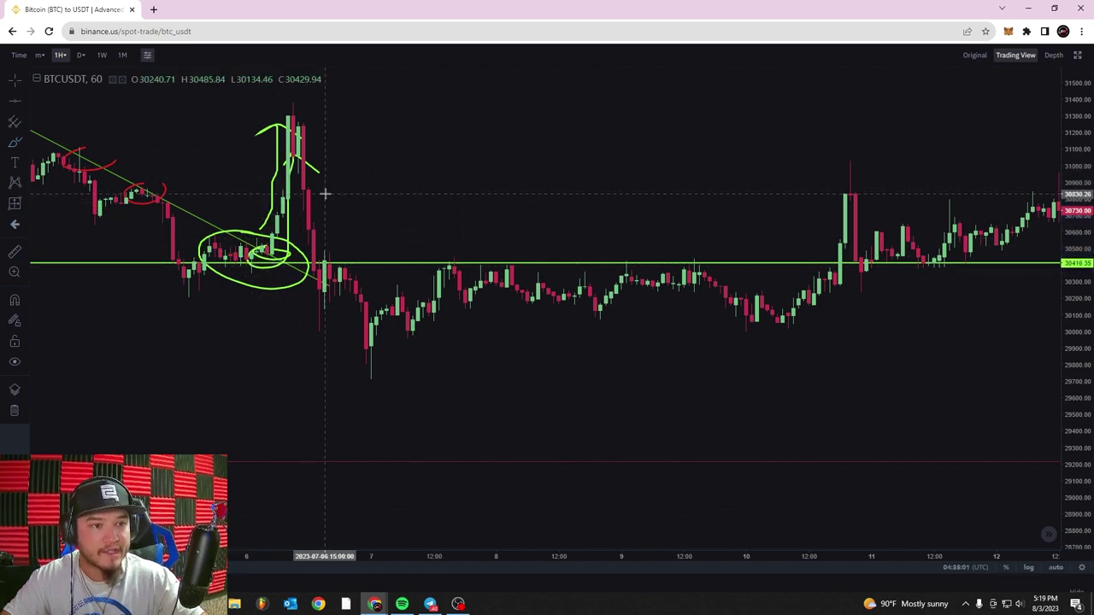
pyautogui.hotkey('ctrl', 'z')
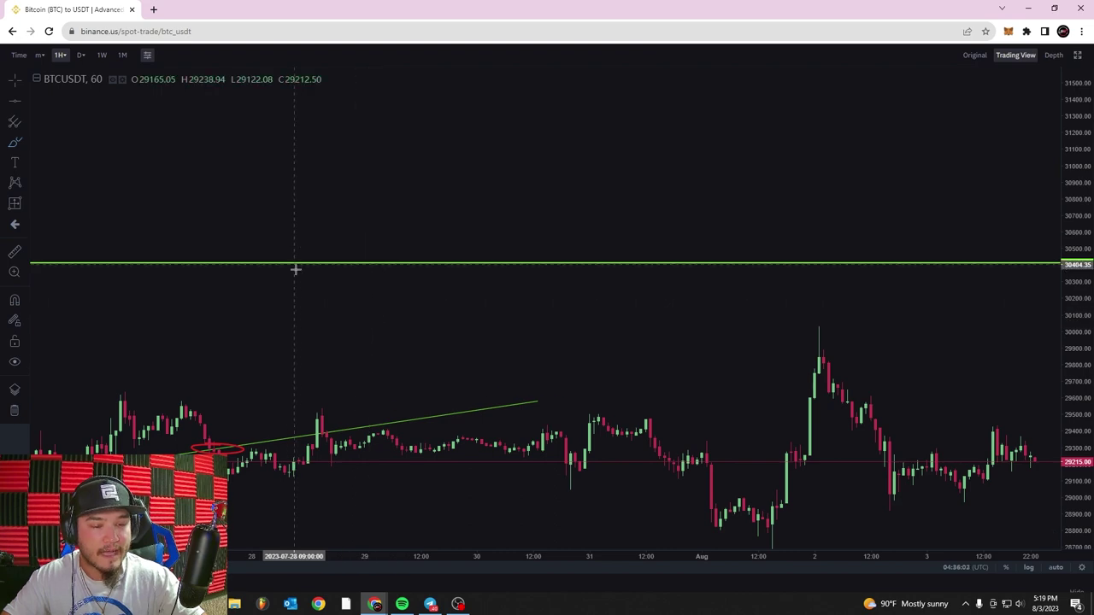
# Review the late July rising trend line, and examine the July 6 breakout of the falling trend line up close
pyautogui.moveTo(205, 363); pyautogui.dragTo(445, 230)
pyautogui.scroll(-5, 444, 230)
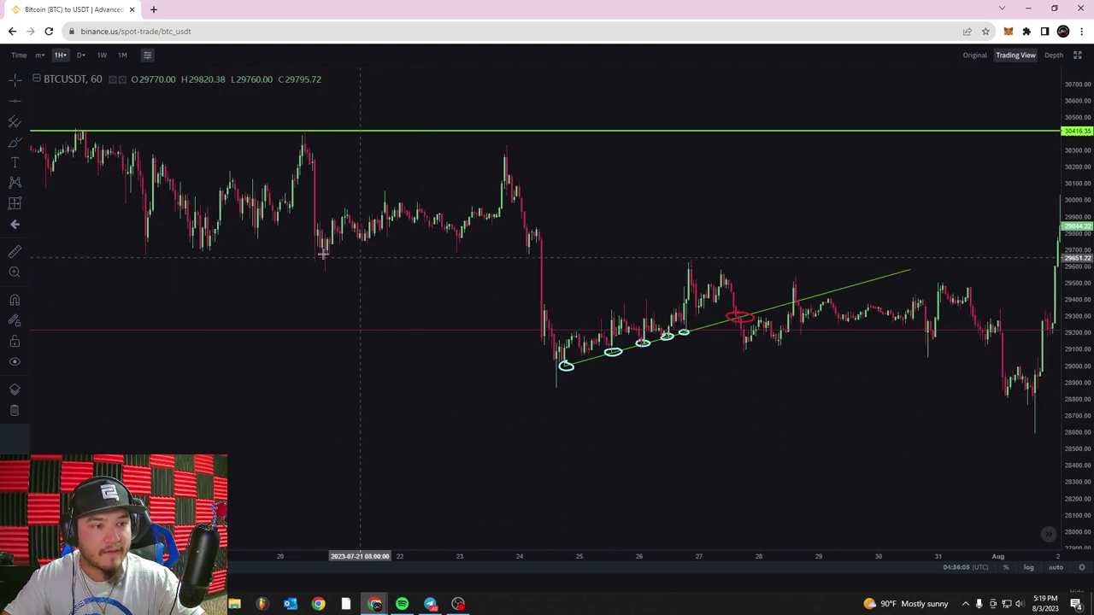
pyautogui.moveTo(322, 254); pyautogui.dragTo(642, 296)
pyautogui.moveTo(142, 261); pyautogui.dragTo(698, 333)
pyautogui.moveTo(522, 195); pyautogui.dragTo(679, 254)
pyautogui.scroll(2, 459, 222)
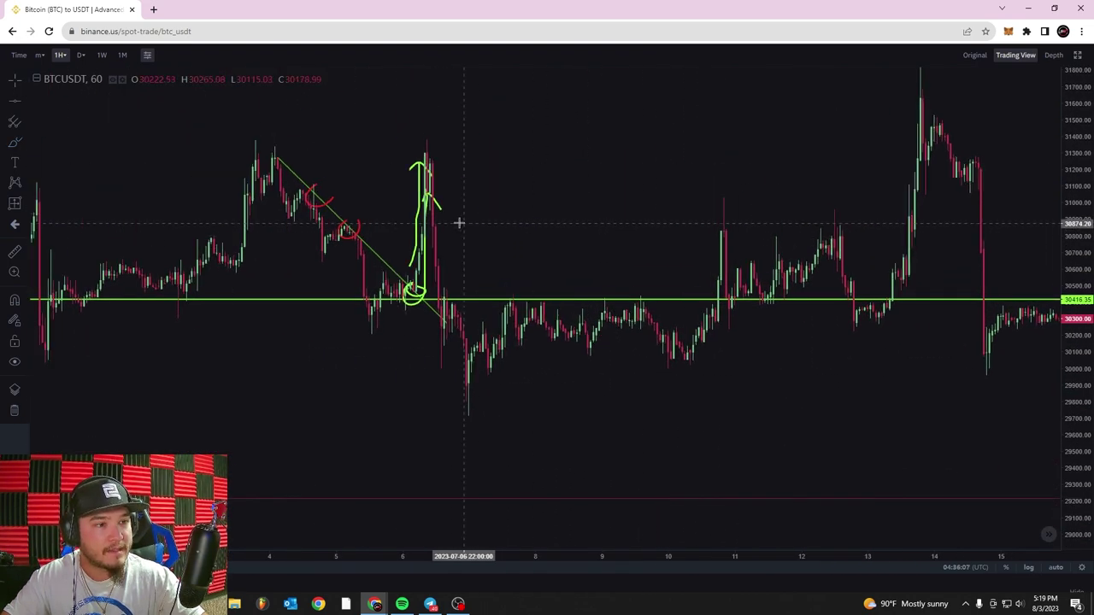
pyautogui.moveTo(431, 247); pyautogui.dragTo(609, 279)
pyautogui.scroll(3, 607, 278)
pyautogui.moveTo(428, 224); pyautogui.dragTo(603, 232)
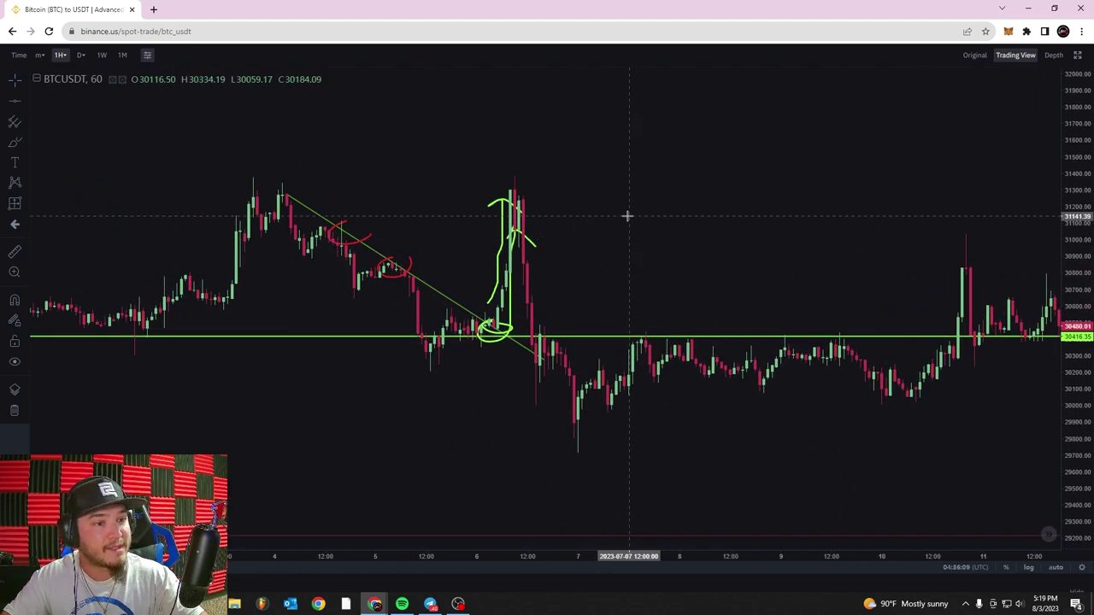
pyautogui.scroll(1, 626, 268)
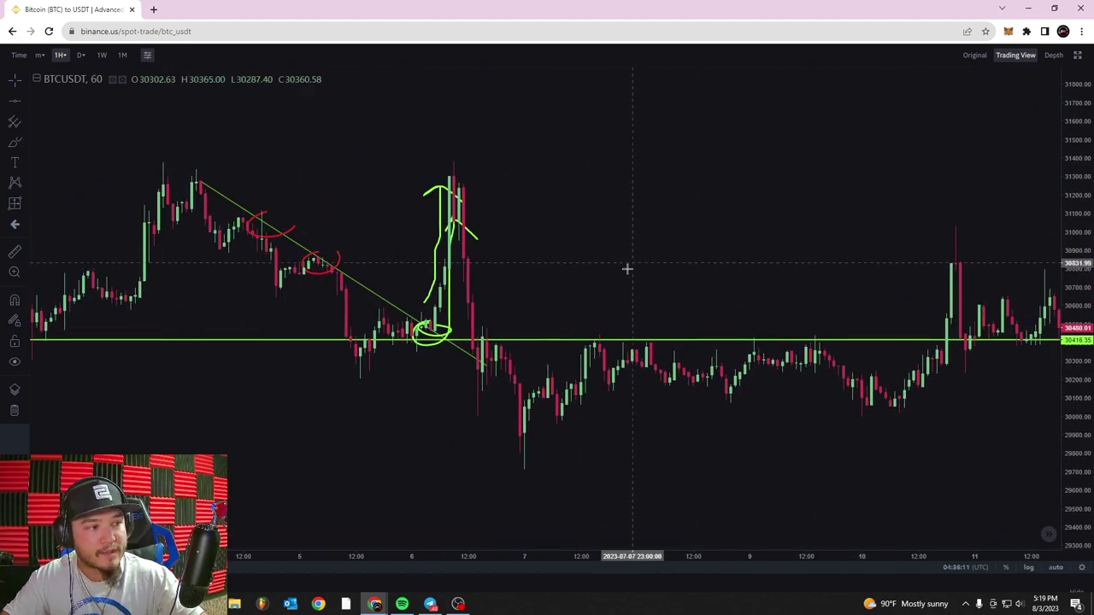
pyautogui.scroll(1, 560, 242)
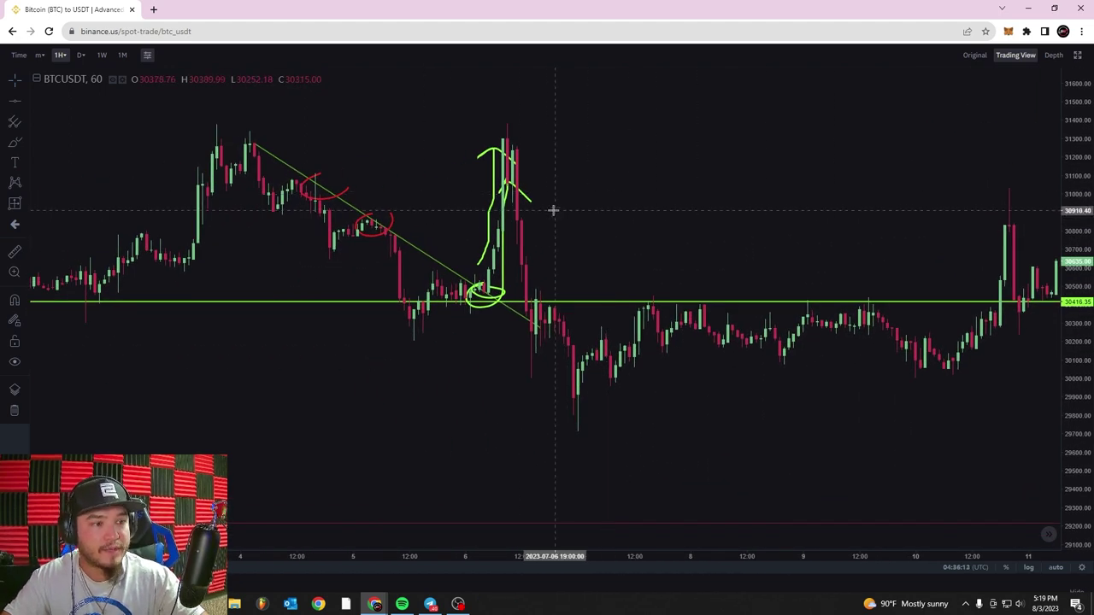
pyautogui.scroll(1, 513, 188)
pyautogui.scroll(1, 436, 192)
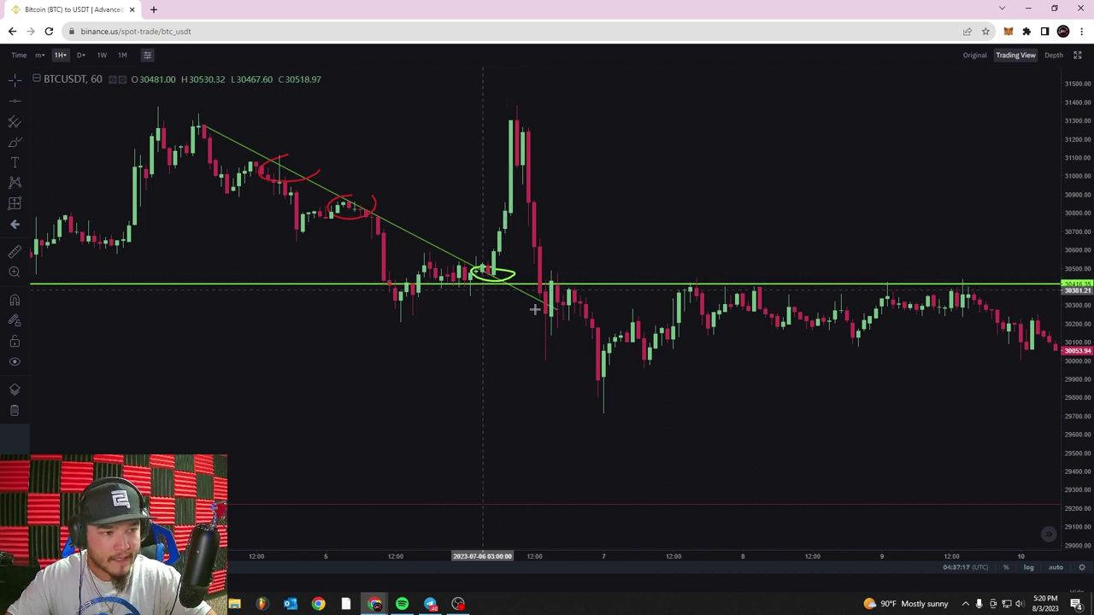
# Place a long position starting at the July 6 breakout, with its entry at about 30,436
pyautogui.click(26, 203)
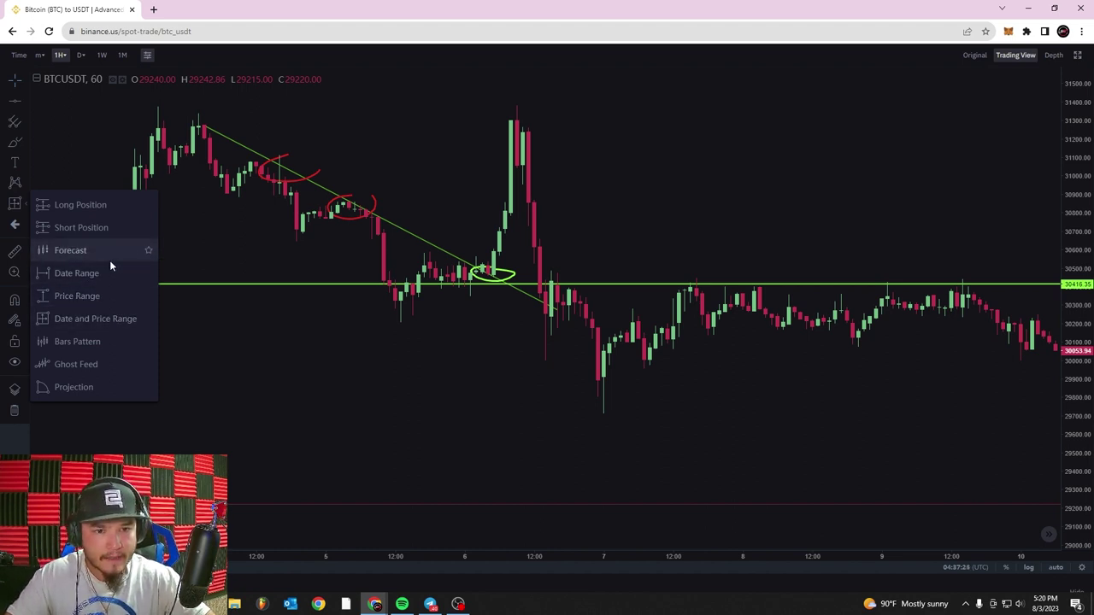
pyautogui.click(104, 204)
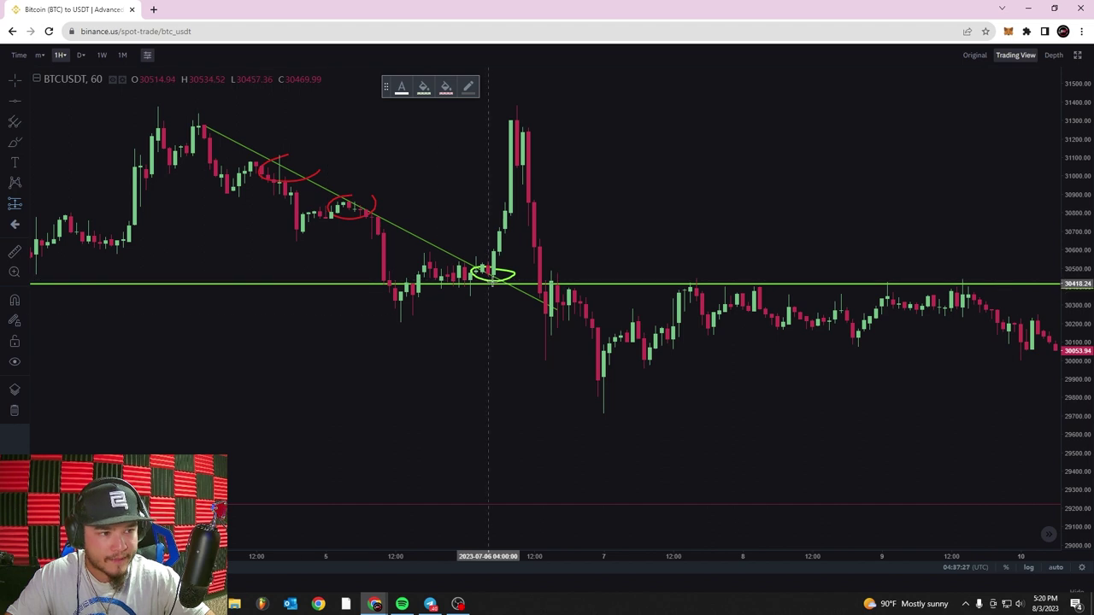
pyautogui.click(33, 208)
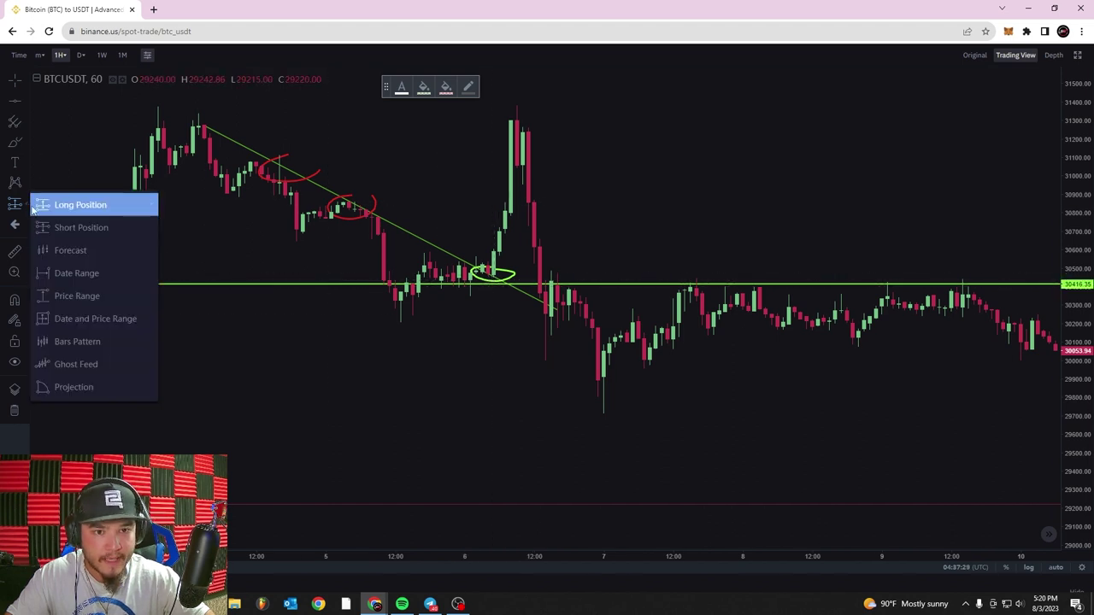
pyautogui.click(494, 278)
pyautogui.scroll(4, 508, 366)
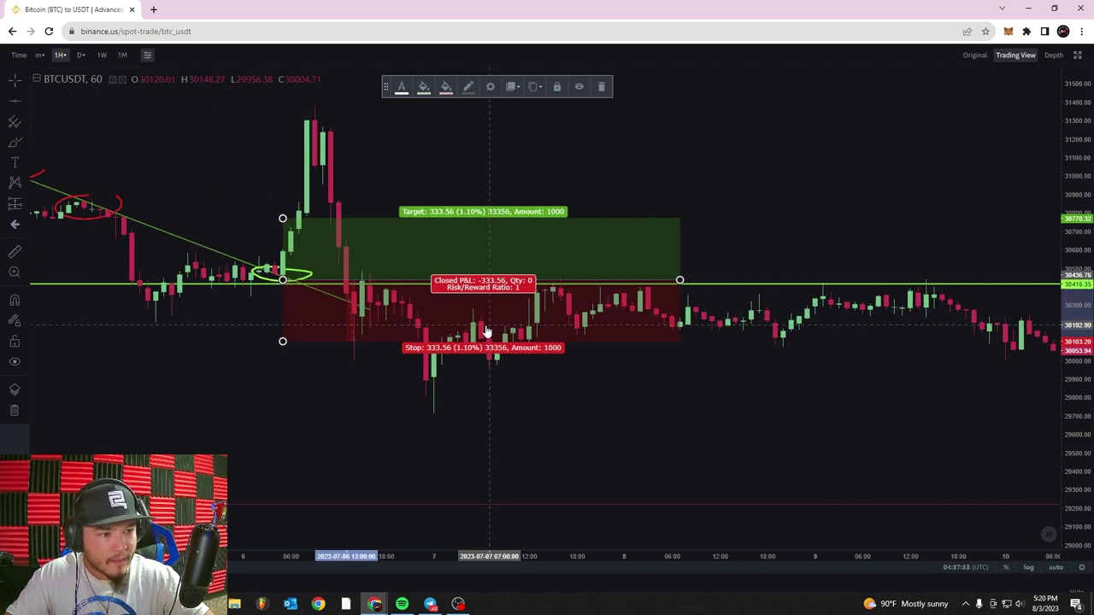
# Set the long position's target to about 2.00% above the entry and its stop to about 1.00% below
pyautogui.moveTo(283, 342); pyautogui.dragTo(297, 307)
pyautogui.moveTo(283, 220); pyautogui.dragTo(289, 168)
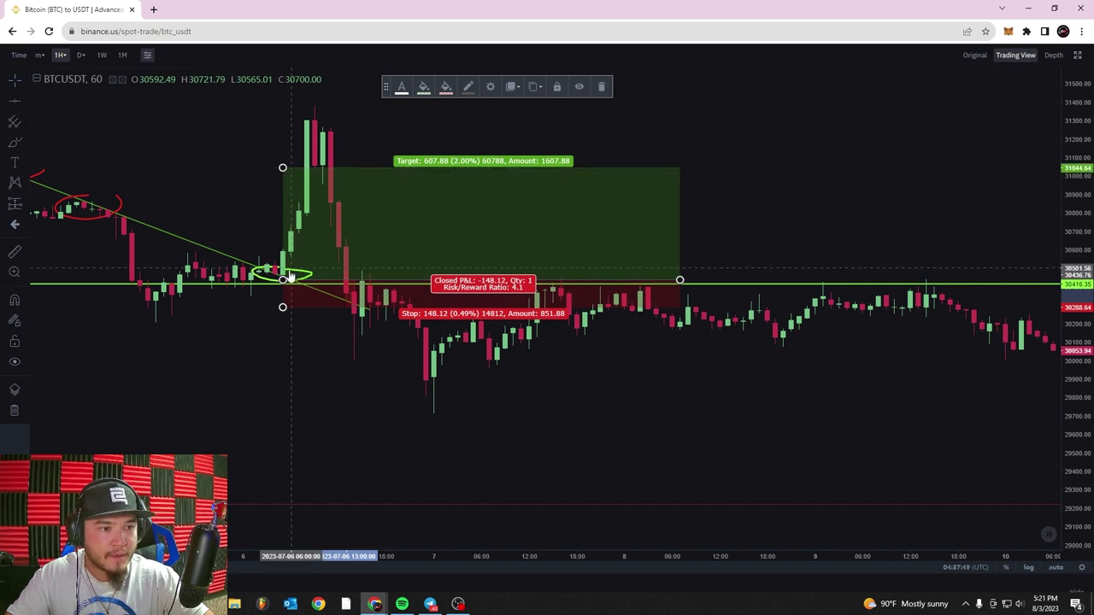
pyautogui.moveTo(283, 308); pyautogui.dragTo(282, 336)
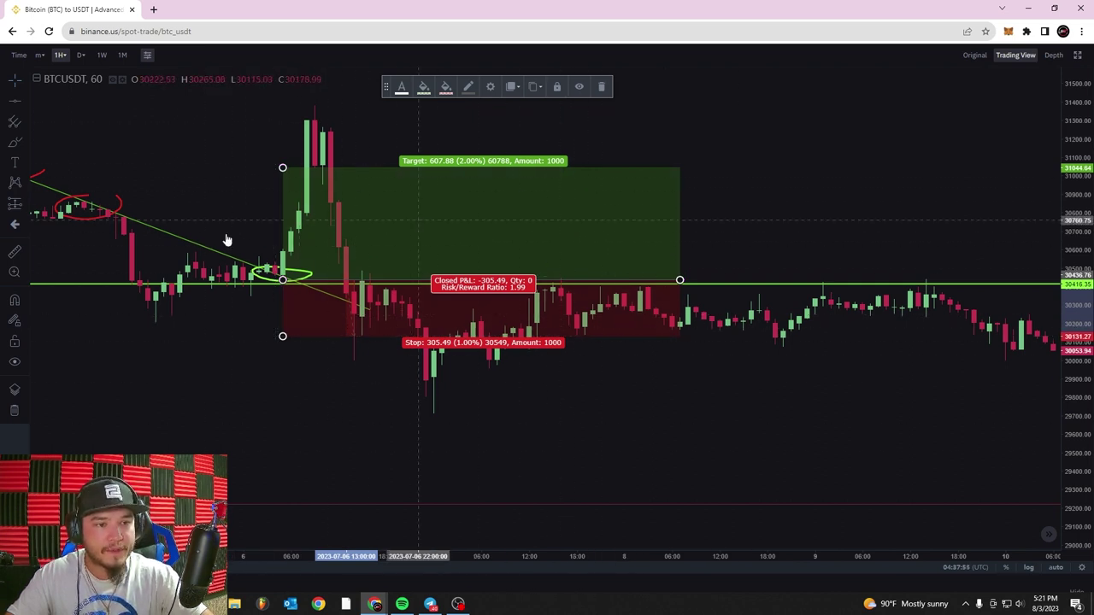
# Examine the falling trend line from July 4, its two circled touches and the July 6 breakout above the horizontal level
pyautogui.click(23, 79)
pyautogui.moveTo(163, 172); pyautogui.dragTo(279, 195)
pyautogui.moveTo(368, 335); pyautogui.dragTo(387, 339)
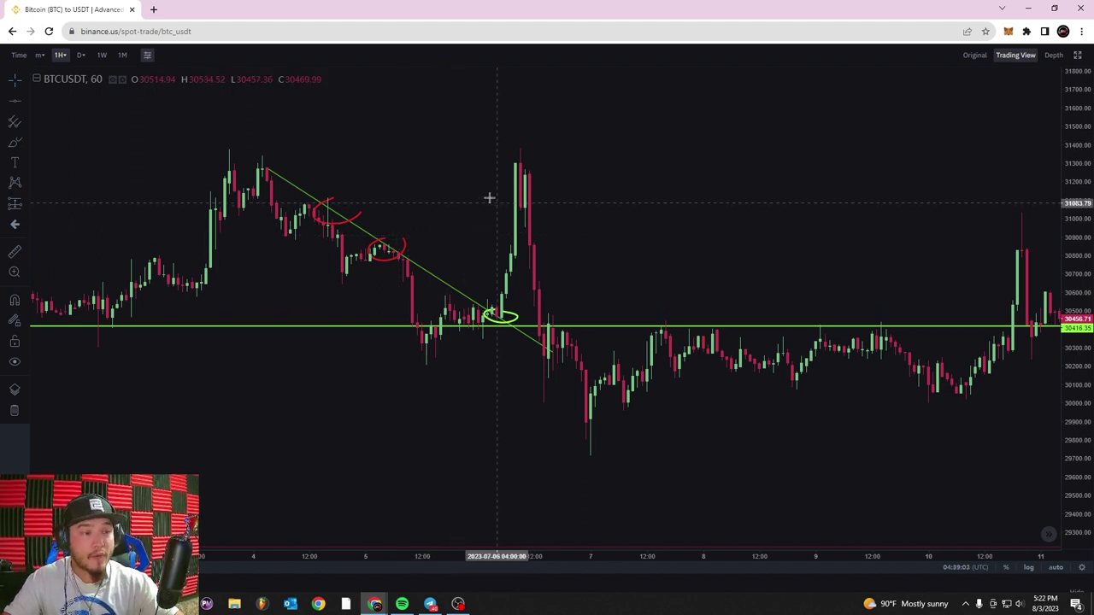
pyautogui.scroll(2, 221, 168)
pyautogui.moveTo(231, 162); pyautogui.dragTo(320, 160)
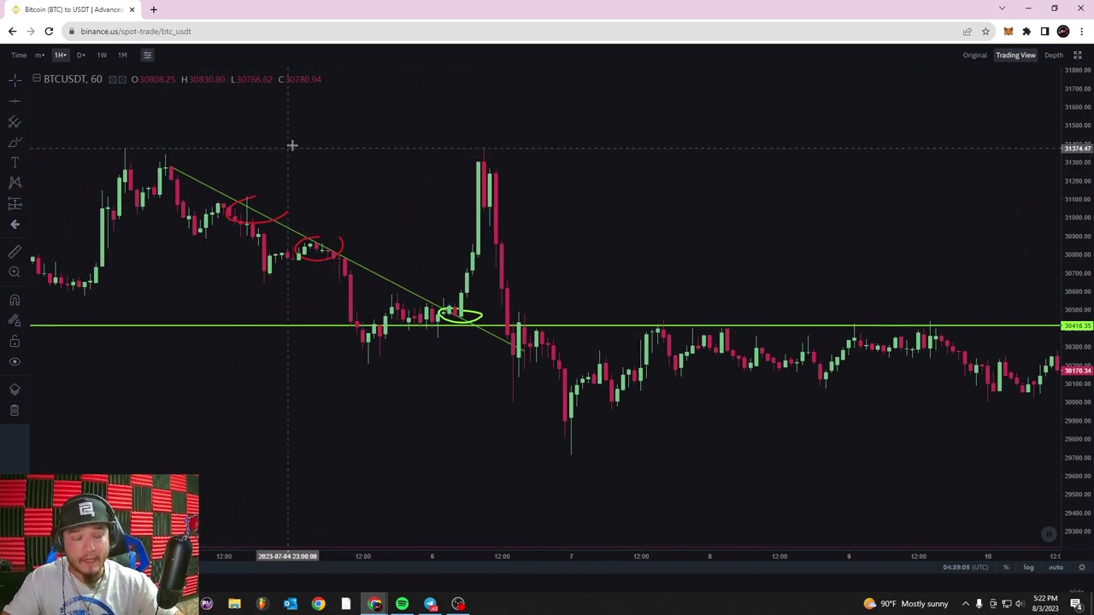
pyautogui.moveTo(449, 295); pyautogui.dragTo(565, 304)
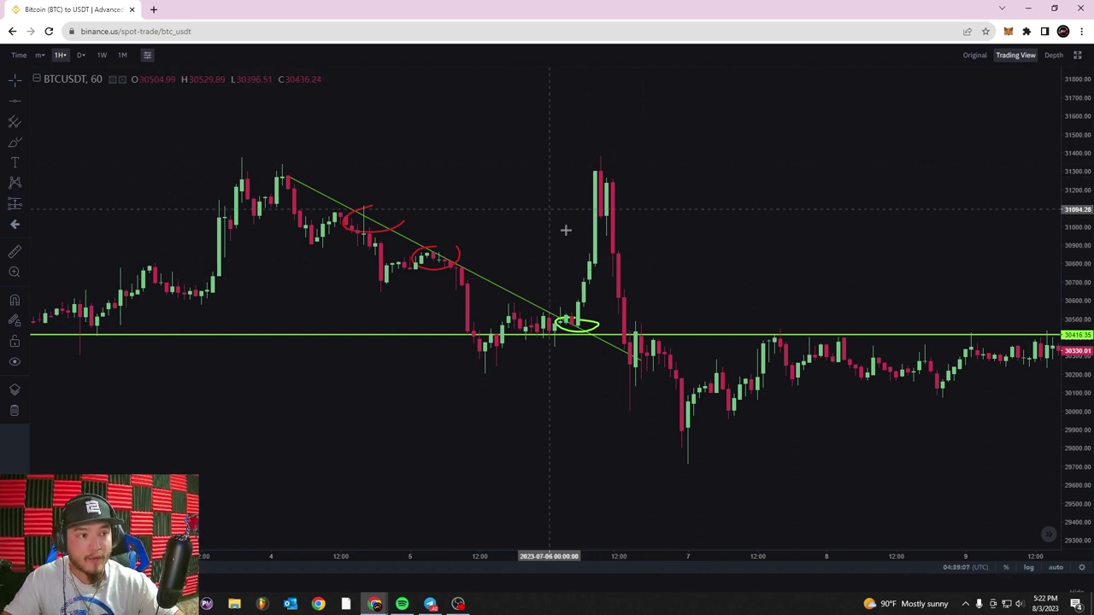
pyautogui.moveTo(535, 188); pyautogui.dragTo(521, 185)
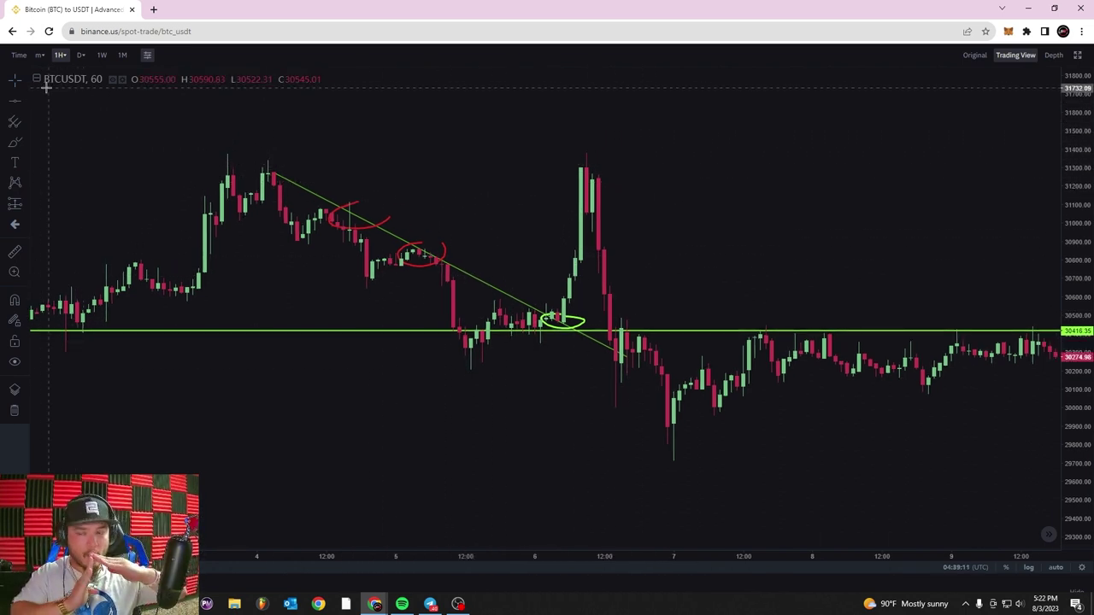
pyautogui.moveTo(266, 167)
pyautogui.mouseDown()
pyautogui.moveTo(266, 180)
pyautogui.moveTo(263, 159)
pyautogui.mouseUp()
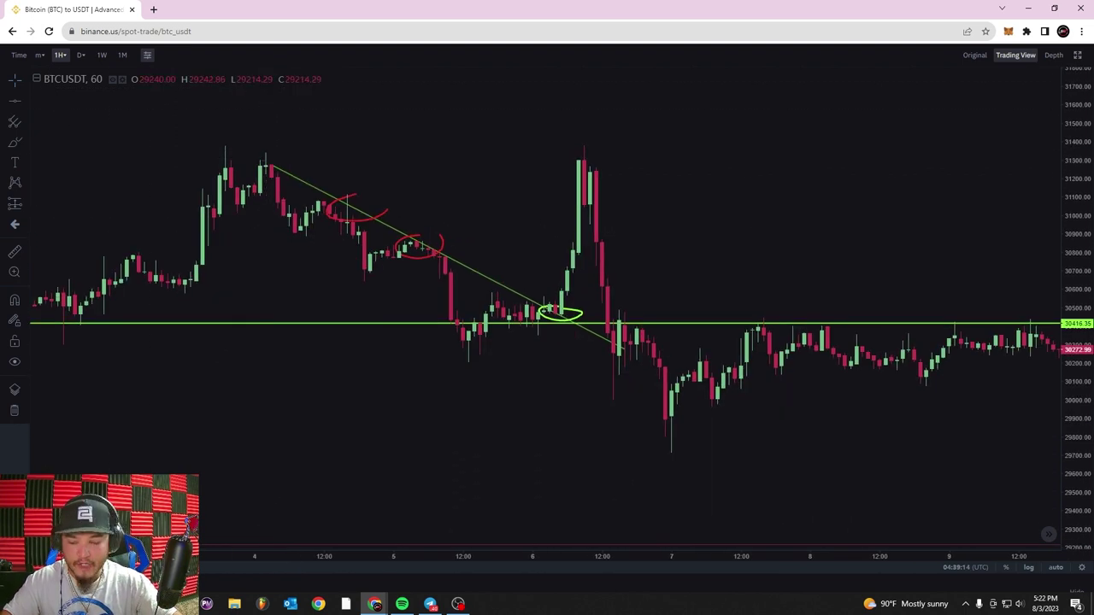
# Brush purple triangles between the falling trend line and the horizontal level, plus an arrow and circle at the July 5–6 consolidation
pyautogui.click(265, 154)
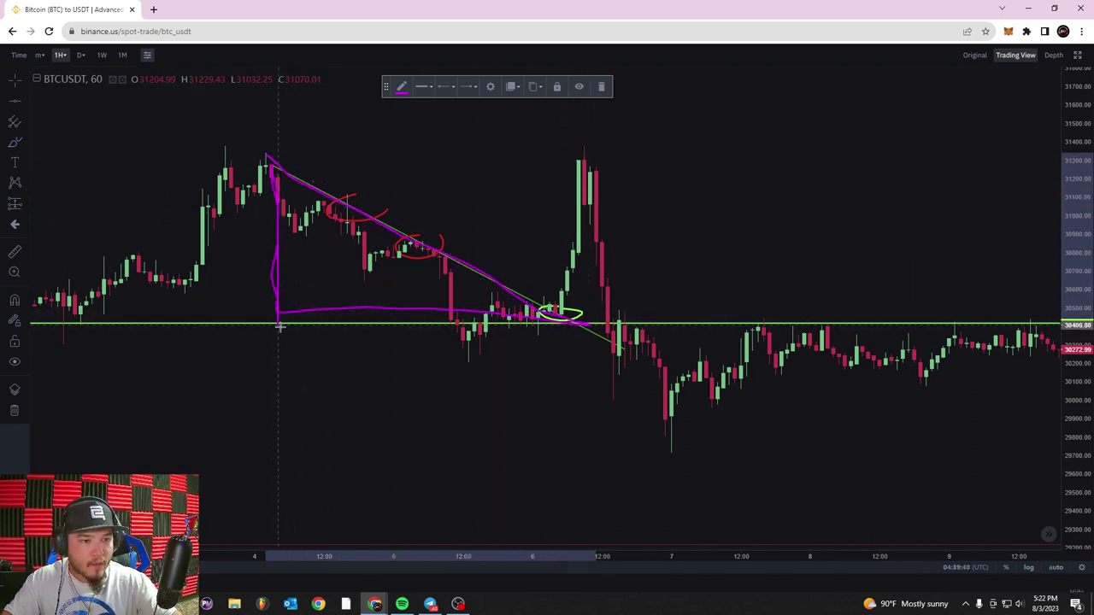
pyautogui.moveTo(279, 326); pyautogui.dragTo(582, 343)
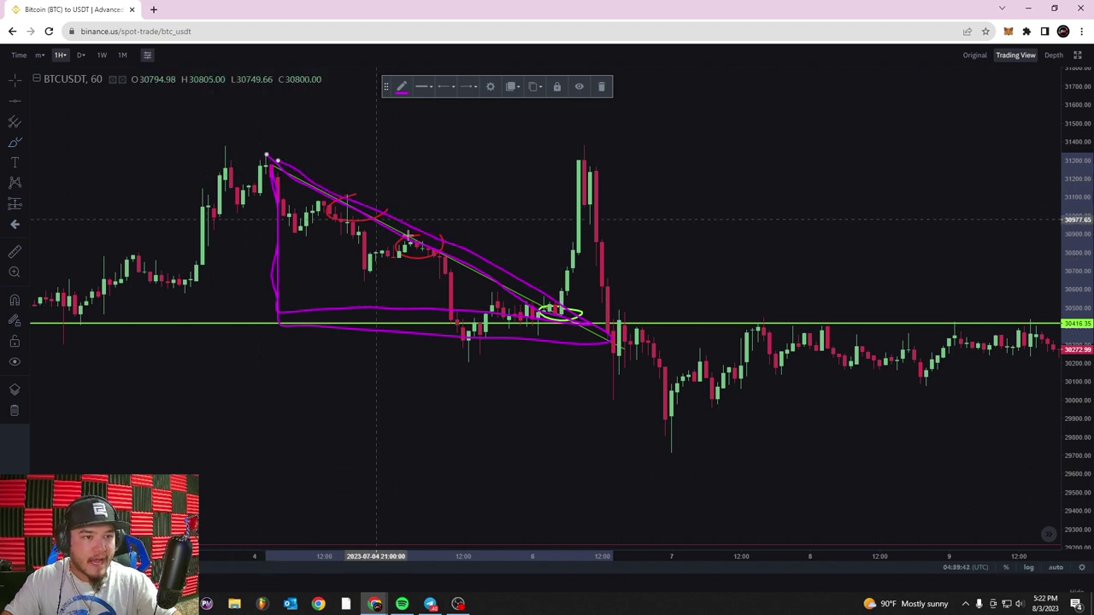
pyautogui.moveTo(150, 118); pyautogui.dragTo(498, 318)
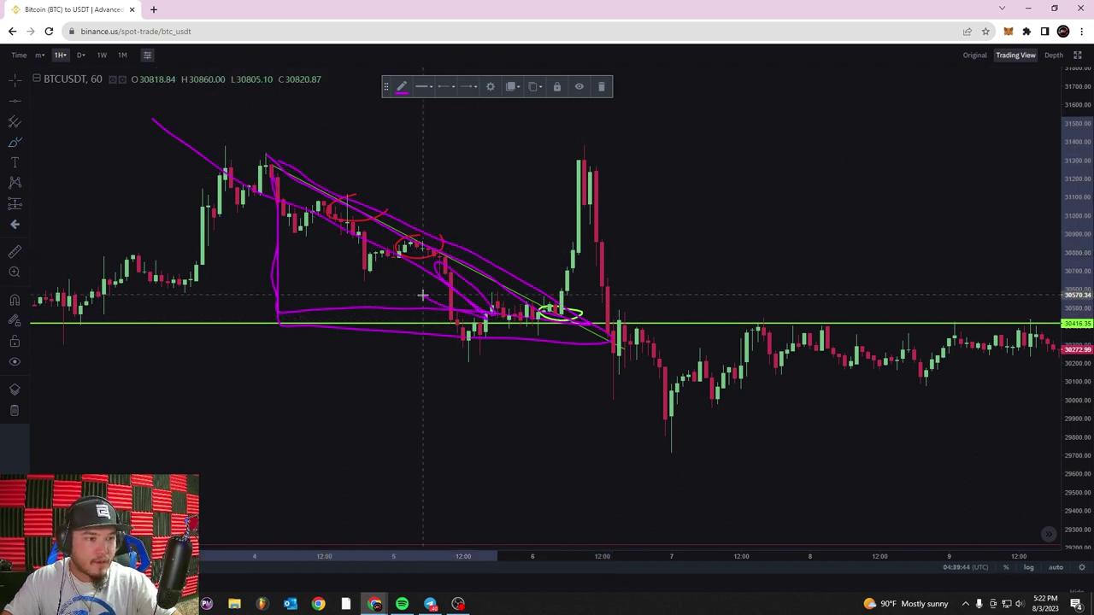
pyautogui.moveTo(435, 250); pyautogui.dragTo(580, 301)
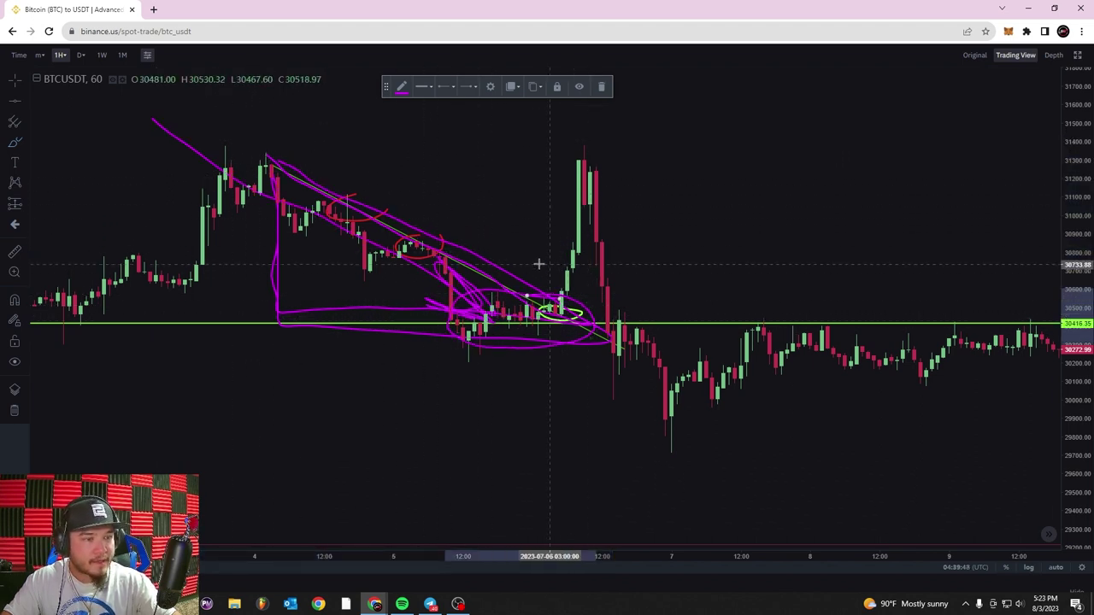
# Undo all the purple brush strokes around the falling trend line and the consolidation
pyautogui.hotkey('ctrl', 'z')
pyautogui.hotkey('ctrl', 'z')
pyautogui.hotkey('ctrl', 'z')
pyautogui.hotkey('ctrl', 'z')
pyautogui.hotkey('ctrl', 'z')
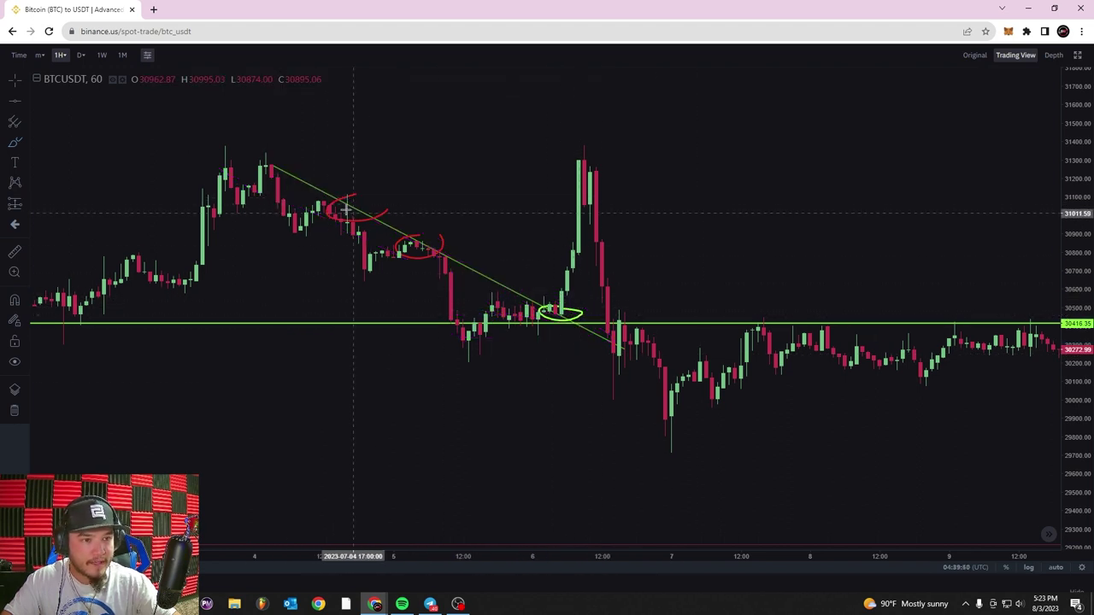
# Outline the falling trend line and horizontal level with one purple freehand triangle, removing the extra strokes inside it
pyautogui.moveTo(266, 158)
pyautogui.mouseDown()
pyautogui.moveTo(266, 328)
pyautogui.moveTo(266, 161)
pyautogui.moveTo(401, 269)
pyautogui.moveTo(585, 339)
pyautogui.mouseUp()
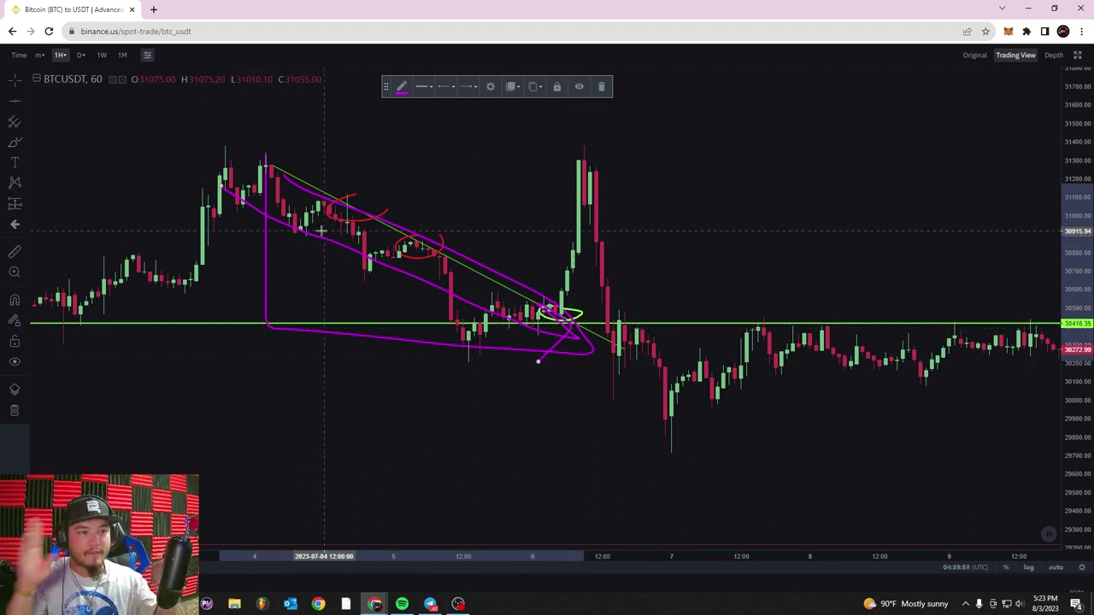
pyautogui.hotkey('ctrl', 'z')
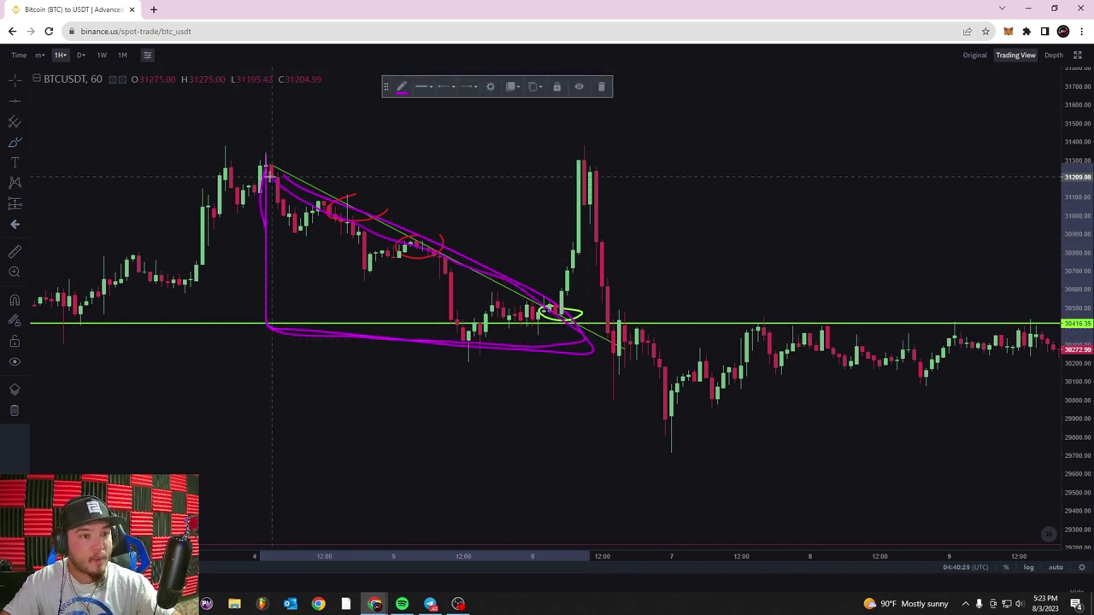
pyautogui.click(603, 87)
pyautogui.click(12, 85)
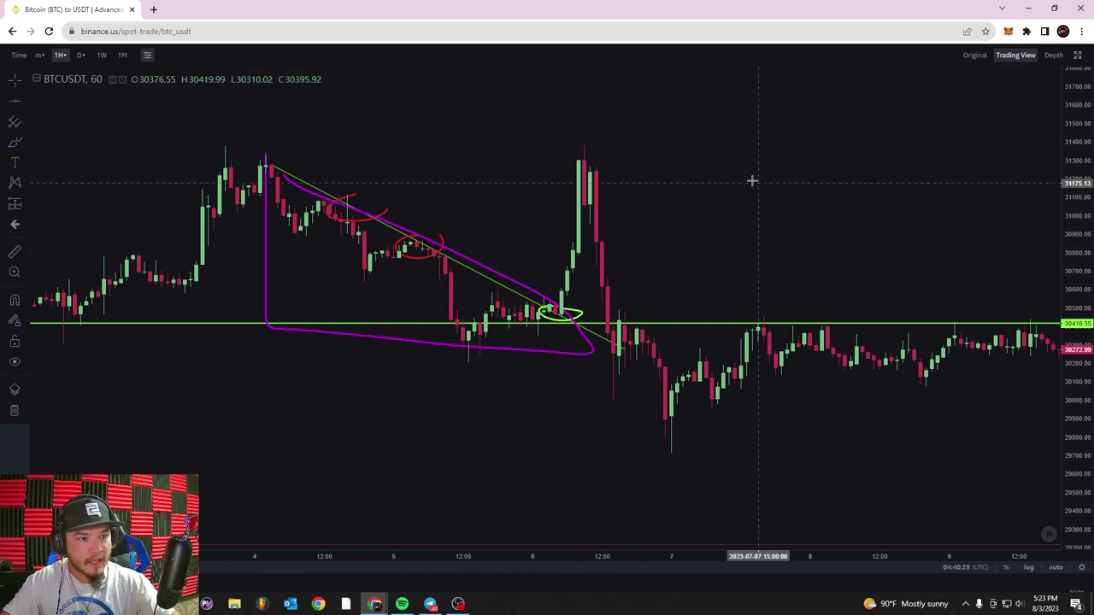
# Examine how the price reacts to the horizontal level from July 7 through late July
pyautogui.moveTo(1010, 204); pyautogui.dragTo(608, 178)
pyautogui.scroll(-2, 770, 188)
pyautogui.moveTo(857, 196); pyautogui.dragTo(595, 203)
pyautogui.moveTo(704, 183); pyautogui.dragTo(241, 187)
pyautogui.moveTo(786, 188); pyautogui.dragTo(376, 166)
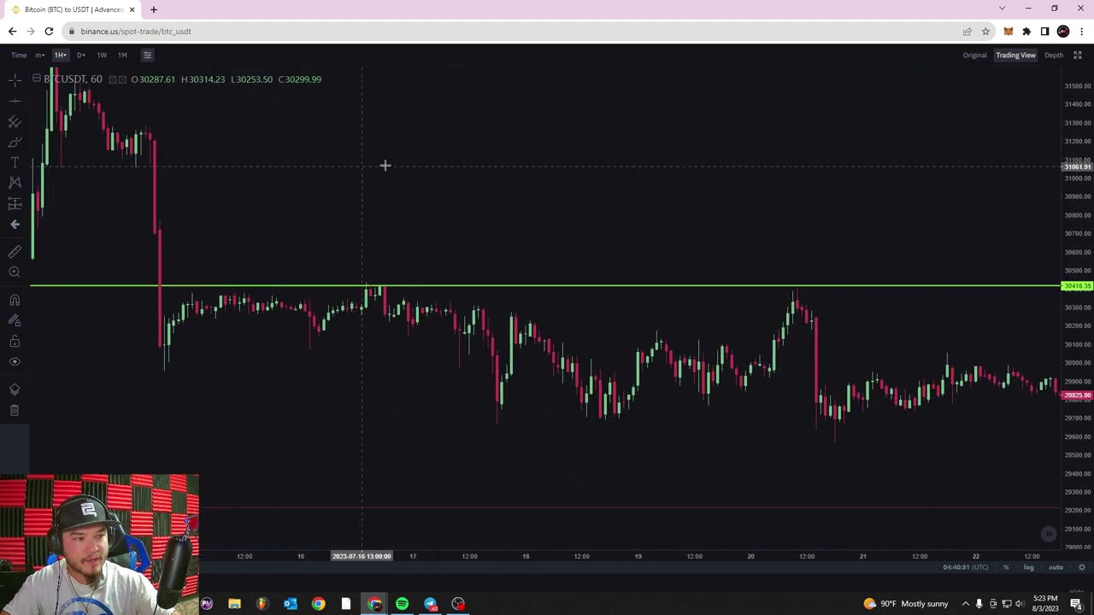
pyautogui.moveTo(769, 220); pyautogui.dragTo(402, 183)
pyautogui.moveTo(906, 228); pyautogui.dragTo(355, 159)
pyautogui.moveTo(684, 197); pyautogui.dragTo(581, 190)
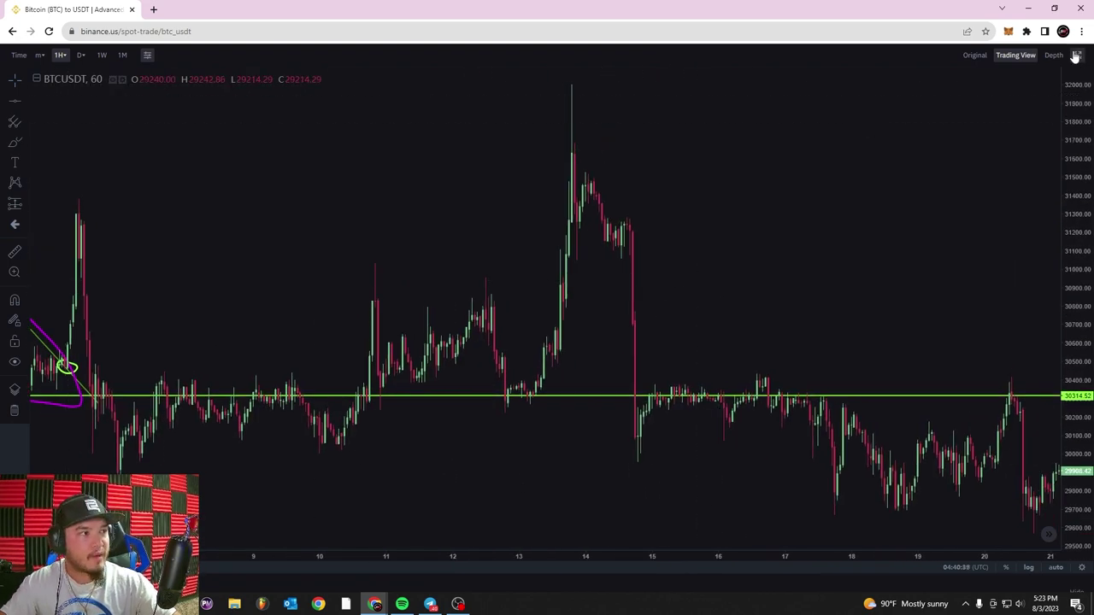
# Leave the full-screen chart view and switch from BTC/USDT to the ETH/USDT pair in the USDT market list
pyautogui.click(1078, 56)
pyautogui.click(48, 140)
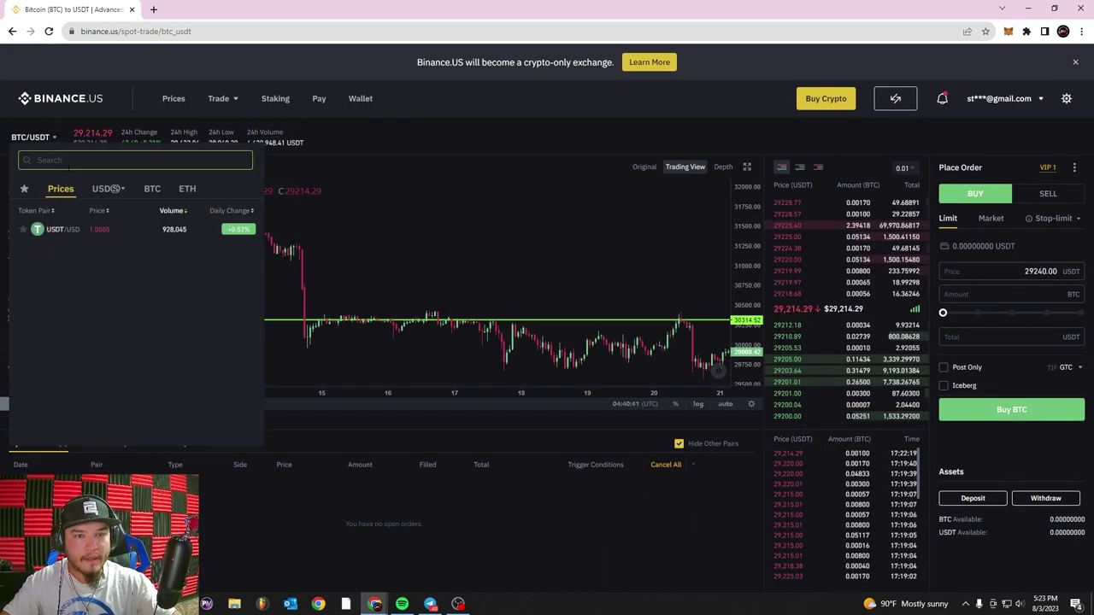
pyautogui.click(114, 189)
pyautogui.click(110, 216)
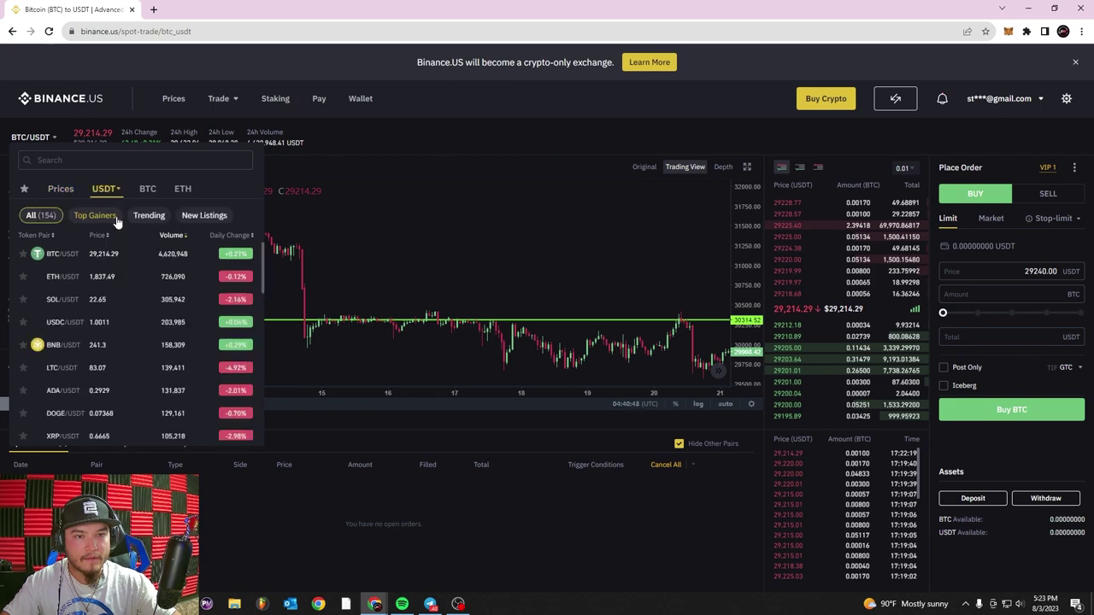
pyautogui.click(126, 287)
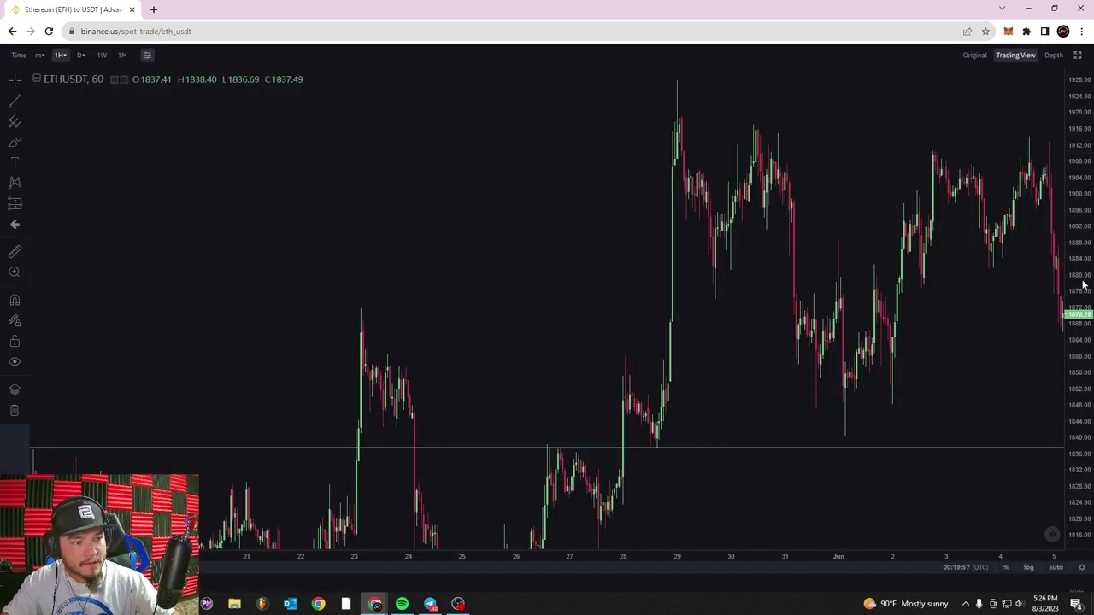
# Draw a rising trend line under the lows from about 1775.33 on May 25 to about 1855.30 on May 29
pyautogui.moveTo(1090, 205); pyautogui.dragTo(1083, 412)
pyautogui.scroll(1, 638, 464)
pyautogui.moveTo(596, 446); pyautogui.dragTo(611, 349)
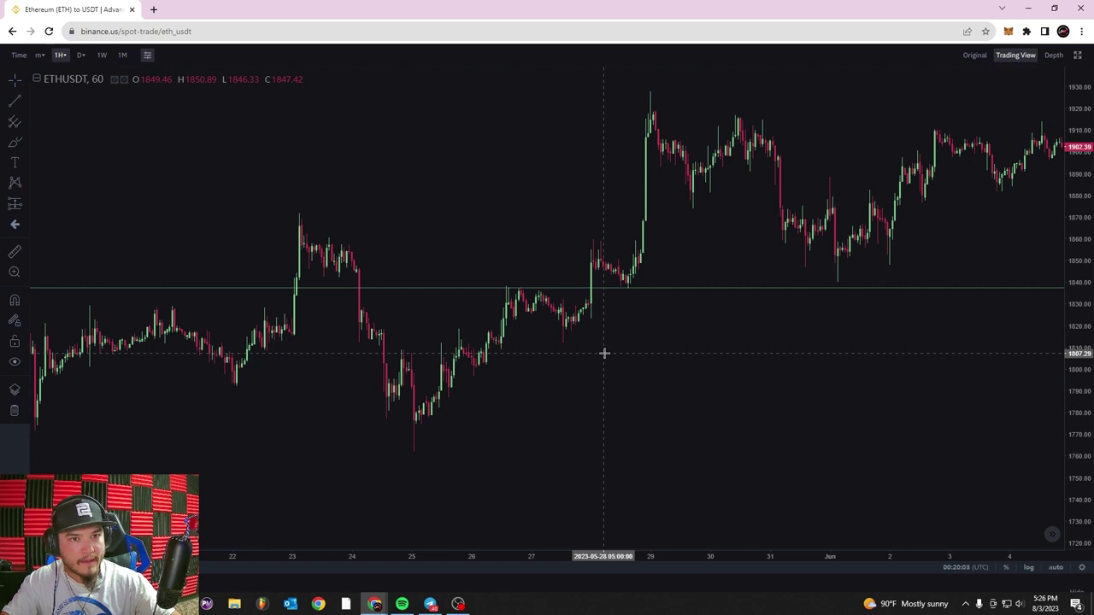
pyautogui.scroll(1, 605, 353)
pyautogui.moveTo(478, 384); pyautogui.dragTo(508, 347)
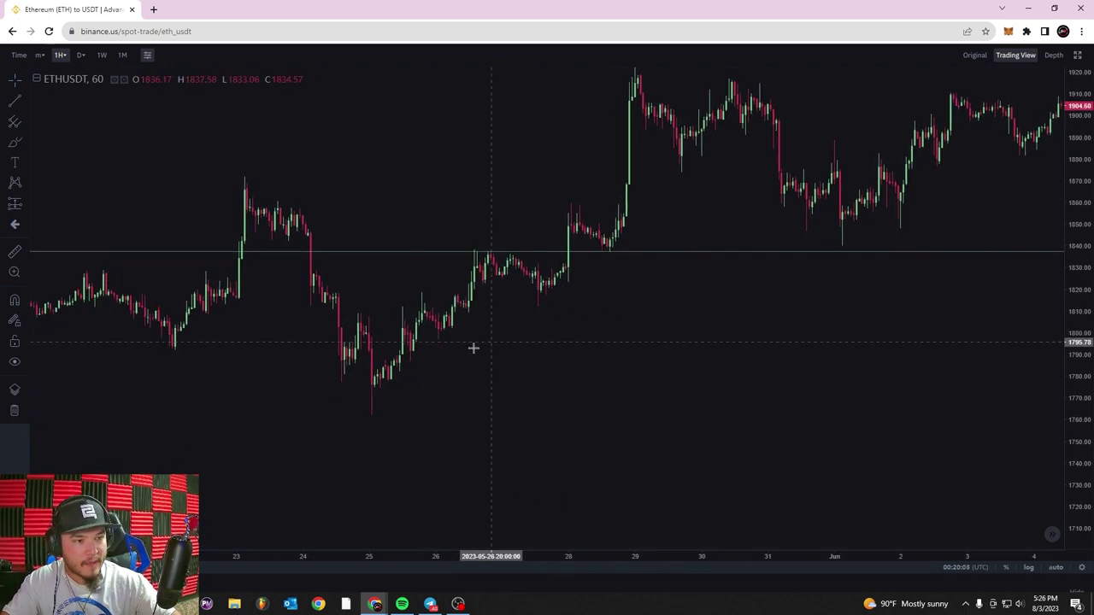
pyautogui.click(18, 102)
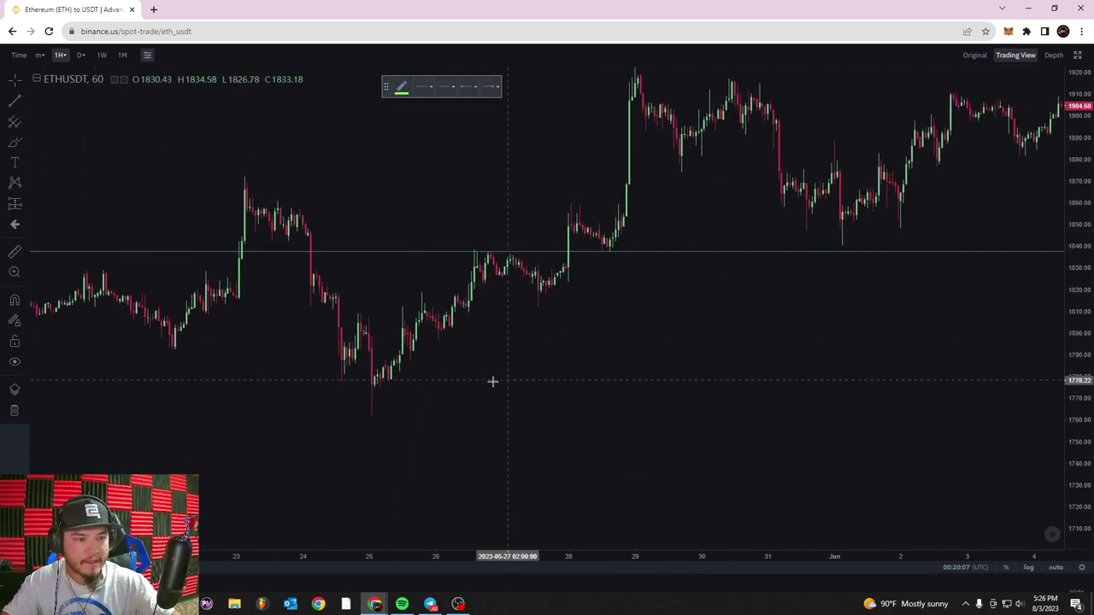
pyautogui.click(375, 386)
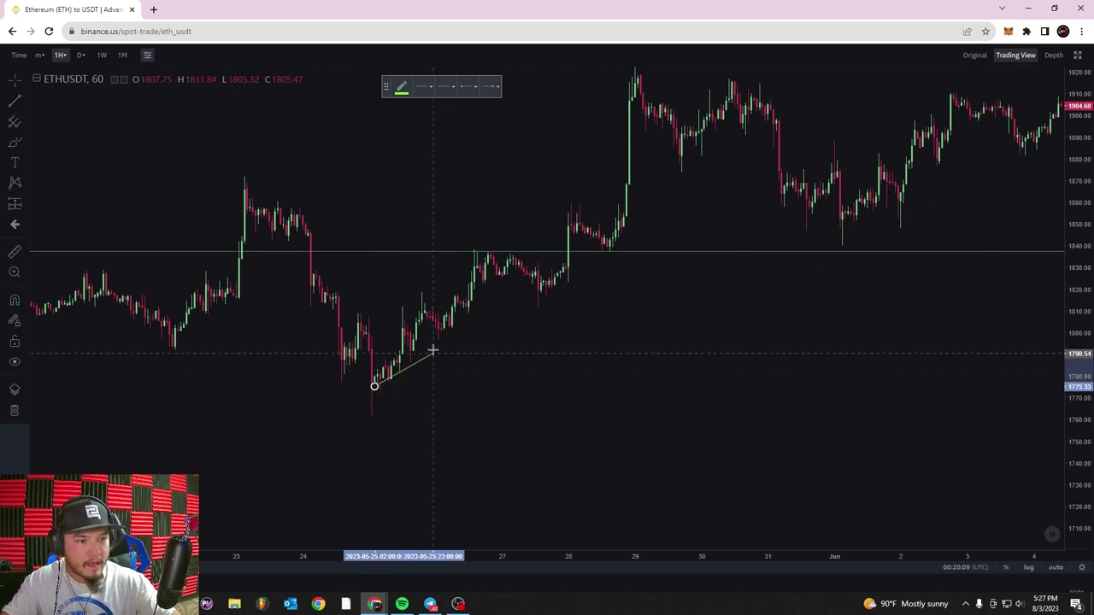
pyautogui.click(571, 229)
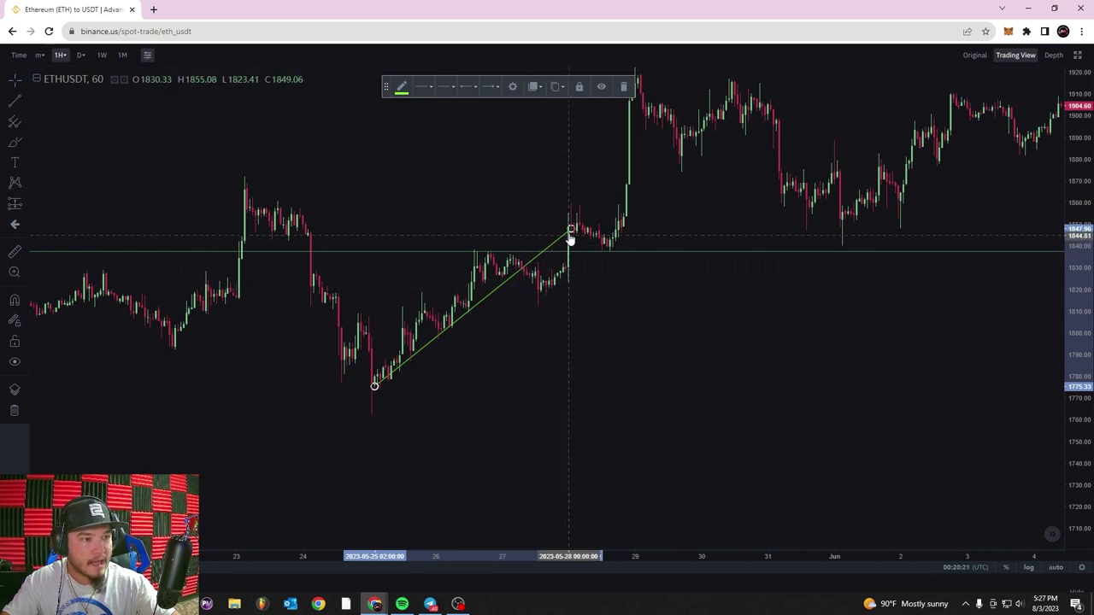
pyautogui.moveTo(570, 231); pyautogui.dragTo(676, 213)
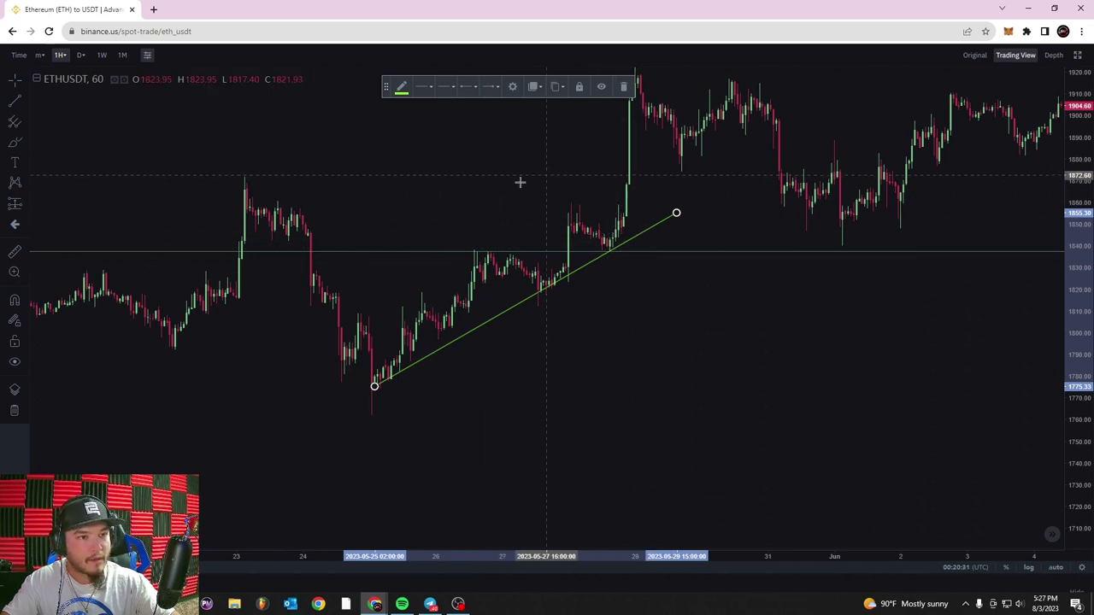
# Place a horizontal ray at about 1856.87, starting at the price highs around May 24
pyautogui.click(26, 102)
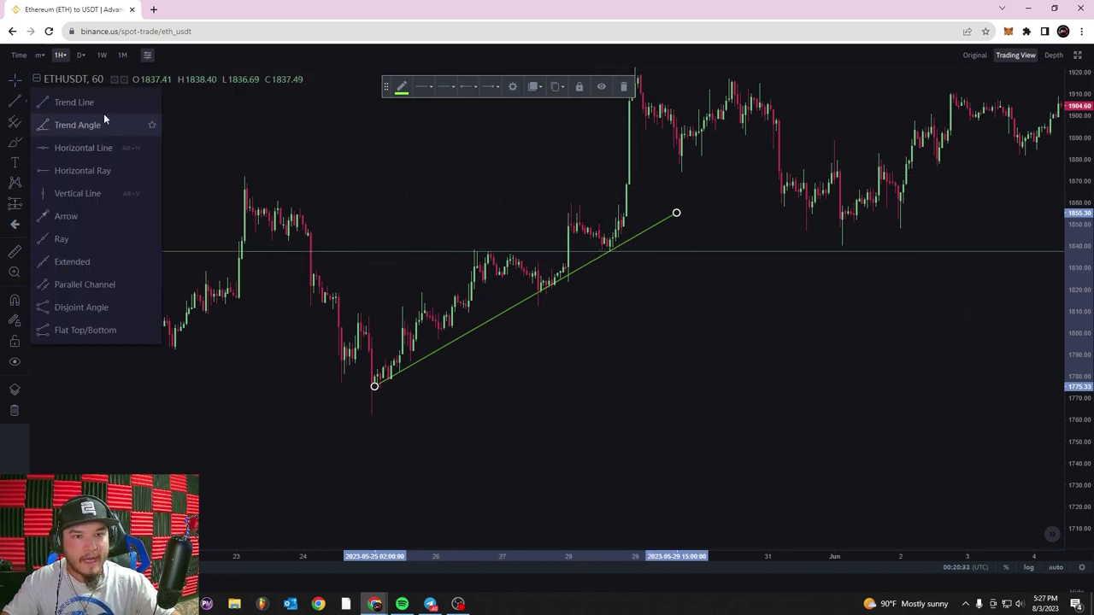
pyautogui.click(105, 173)
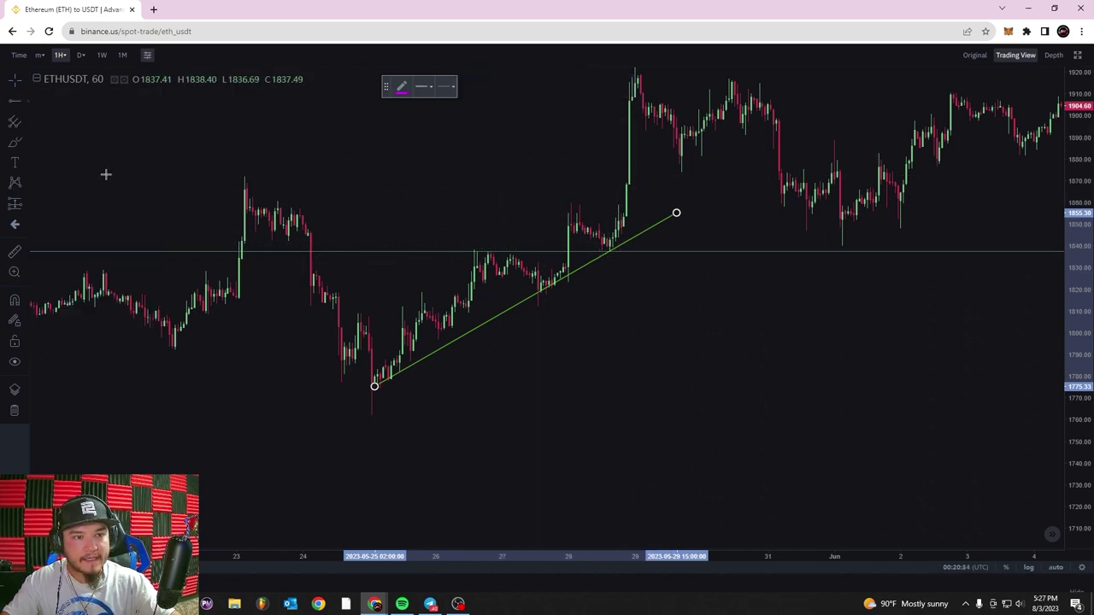
pyautogui.click(301, 209)
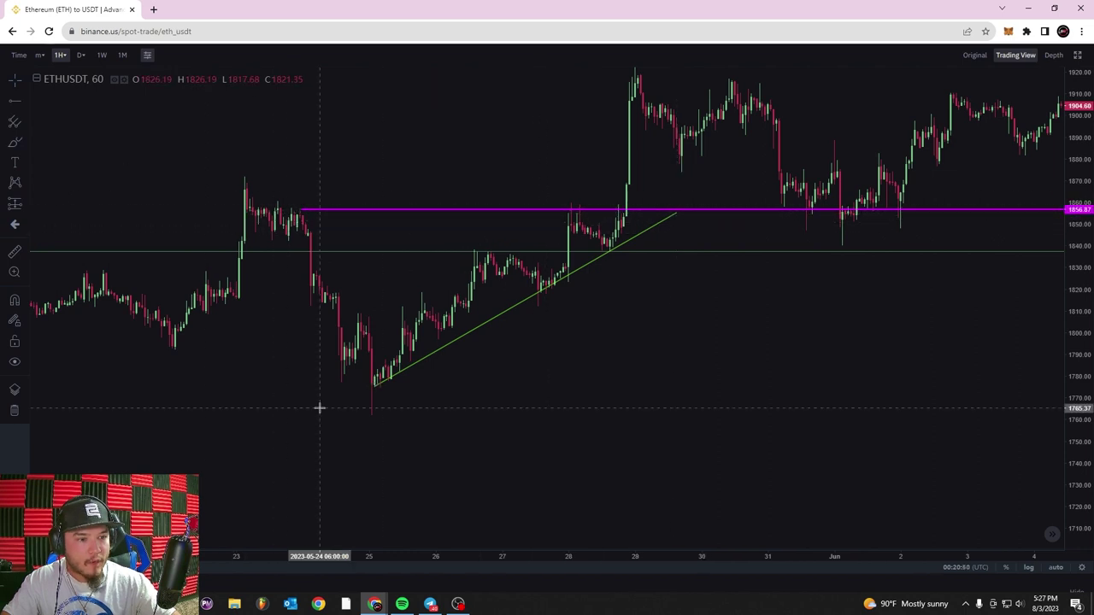
# Try outlining the triangle between the rising trend line and the horizontal ray with two purple brush strokes
pyautogui.moveTo(342, 394); pyautogui.dragTo(692, 211)
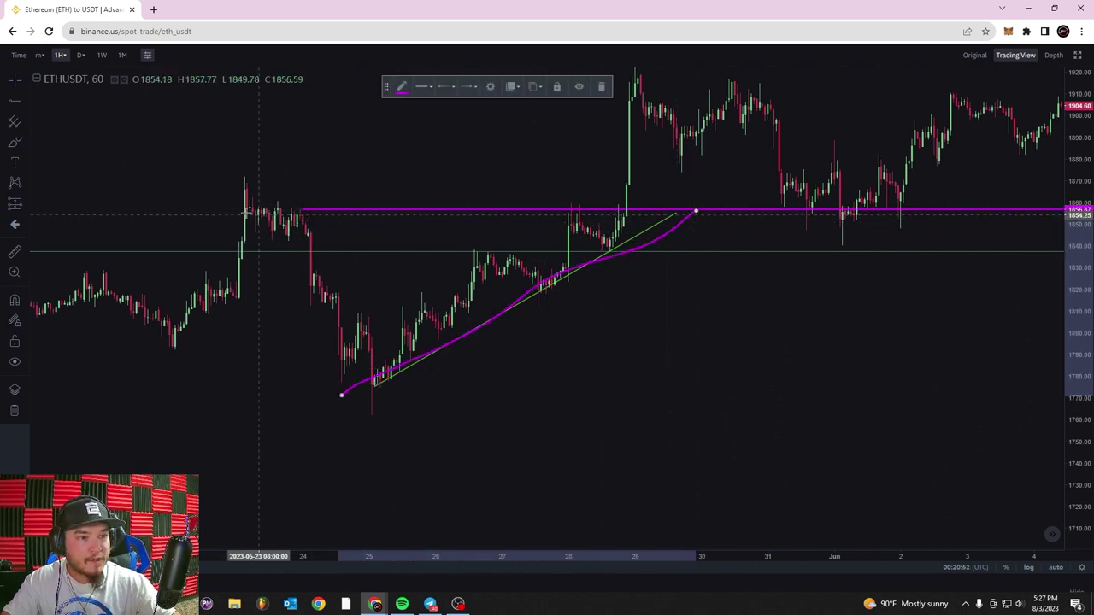
pyautogui.moveTo(240, 211); pyautogui.dragTo(688, 208)
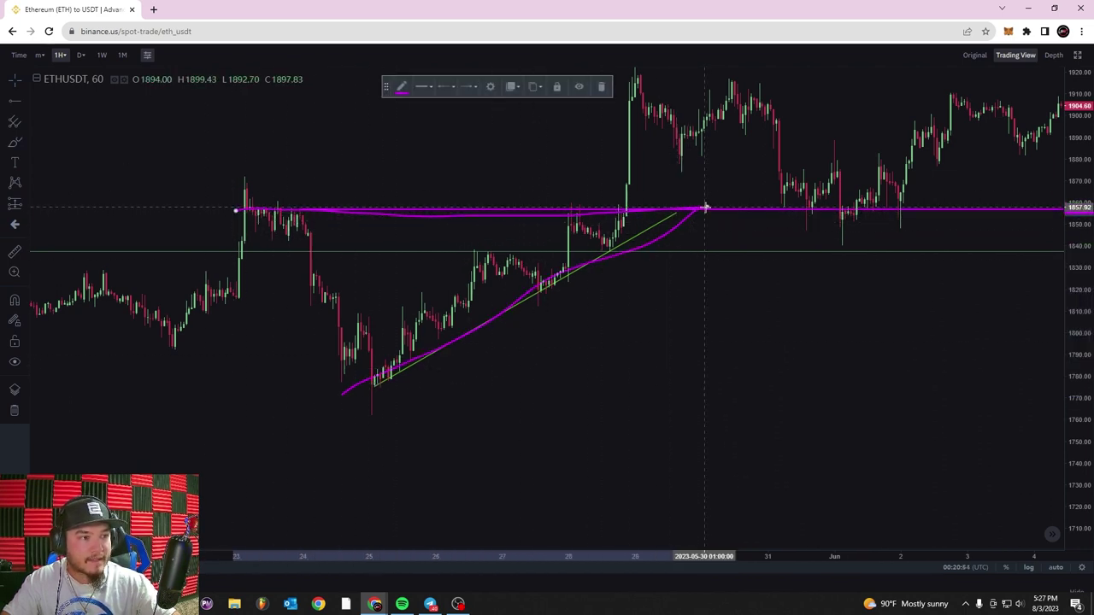
pyautogui.hotkey('ctrl', 'z')
pyautogui.hotkey('ctrl', 'z')
# Brush purple circles at the May 28 trend-line touch and ray breakout, plus a hypothetical path dropping below the trend line
pyautogui.scroll(3, 576, 218)
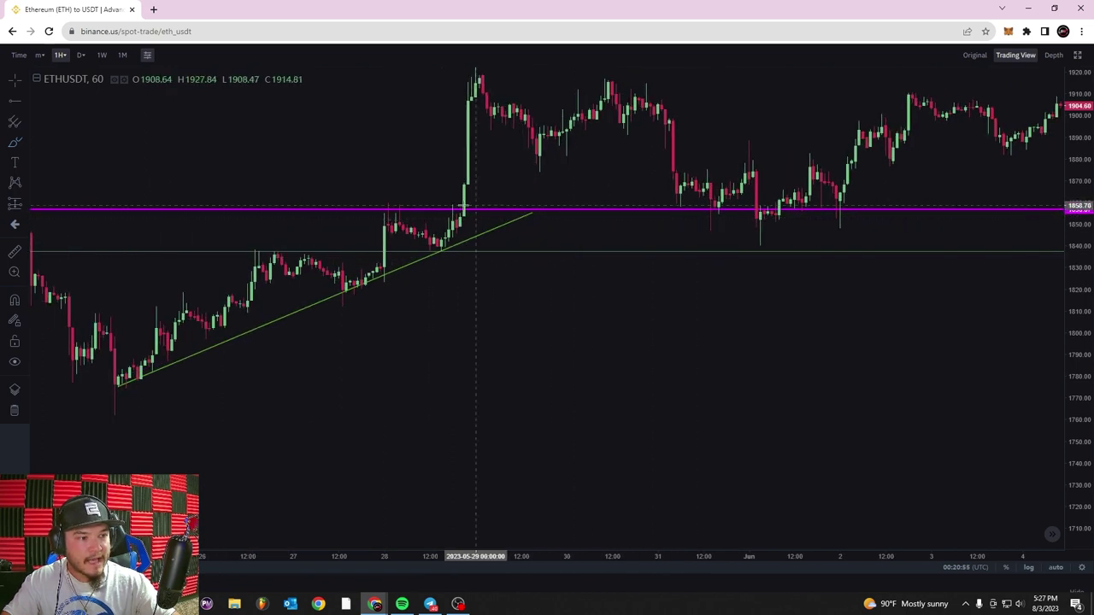
pyautogui.click(441, 245)
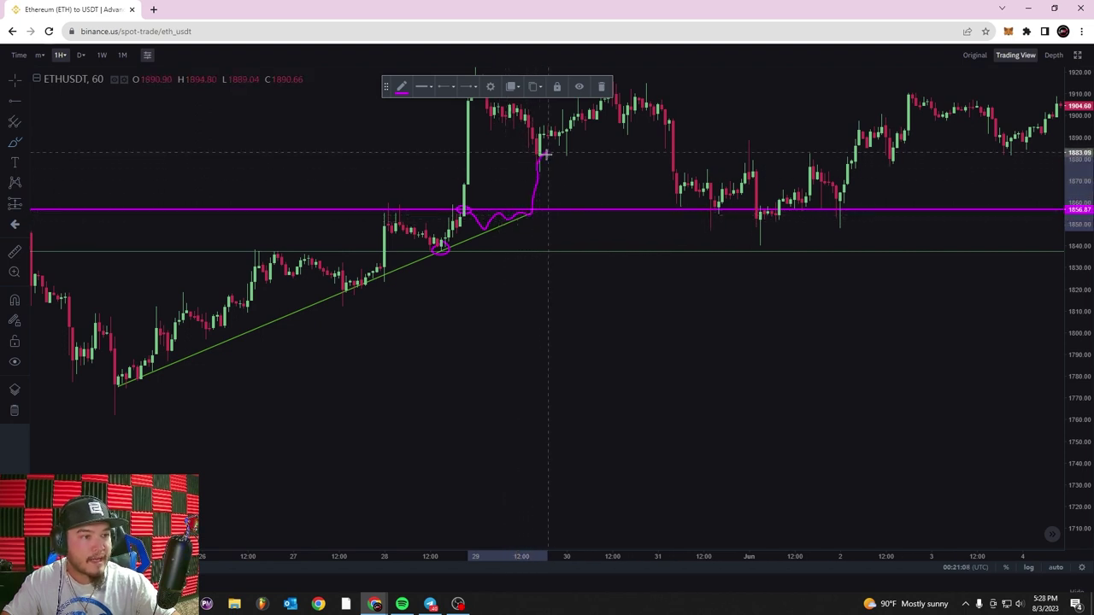
pyautogui.hotkey('ctrl', 'z')
pyautogui.moveTo(477, 221)
pyautogui.mouseDown()
pyautogui.moveTo(523, 214)
pyautogui.moveTo(536, 356)
pyautogui.mouseUp()
pyautogui.scroll(1, 612, 332)
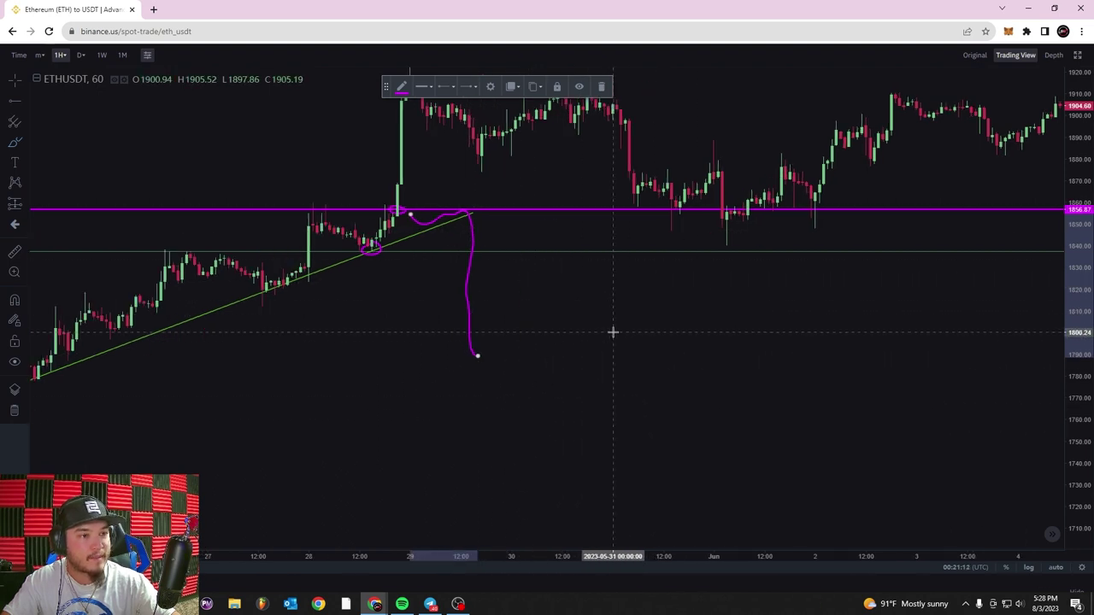
# Switch from ETH/USDT to the XRP/USDT pair in the USDT market list
pyautogui.scroll(-2, 479, 261)
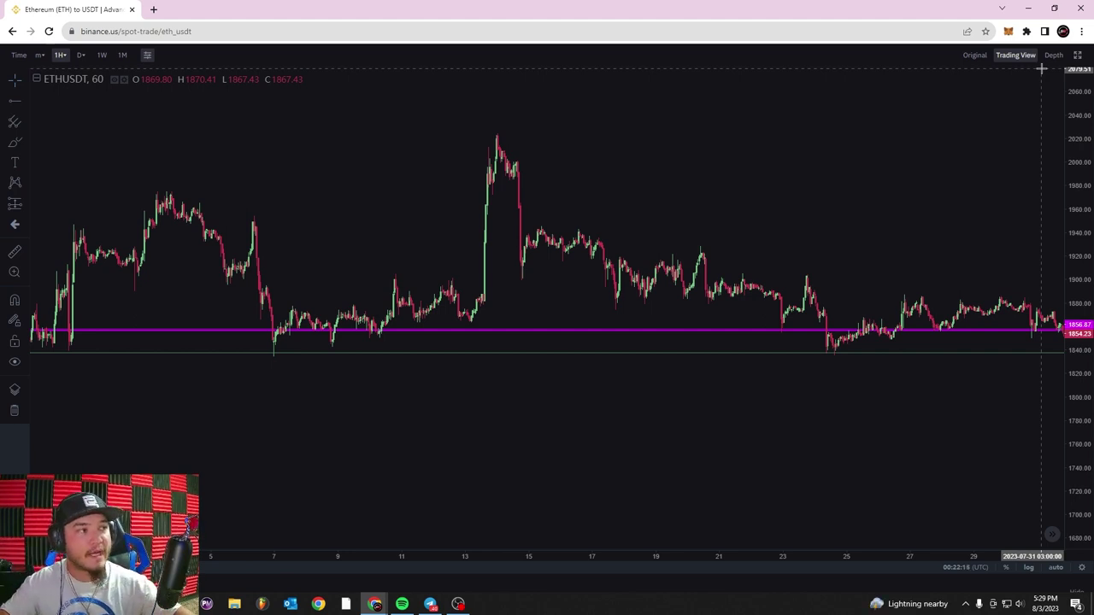
pyautogui.moveTo(1080, 118); pyautogui.dragTo(1081, 204)
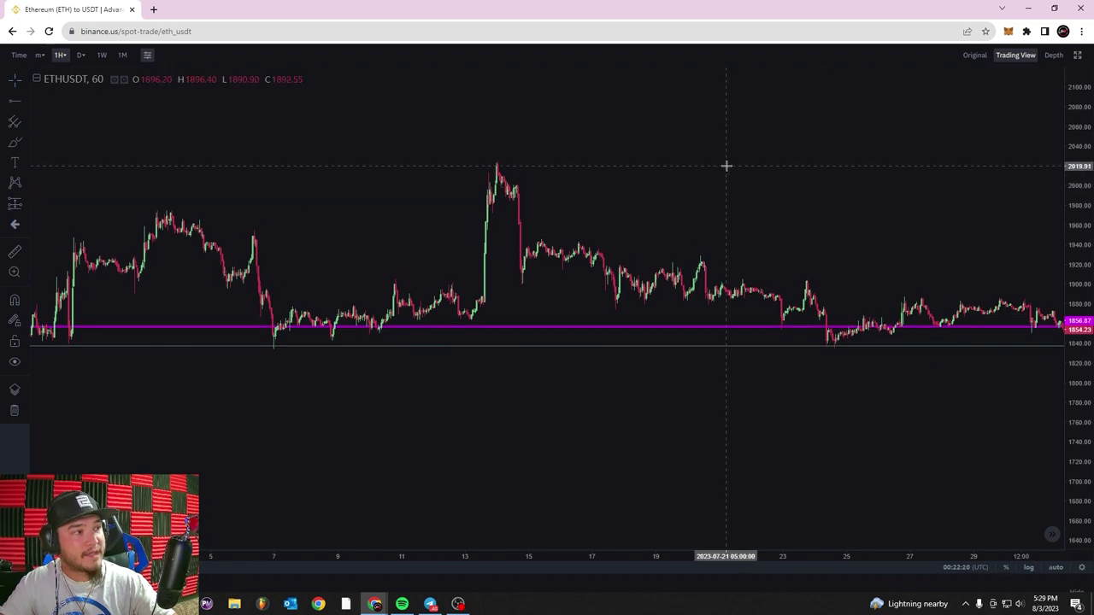
pyautogui.moveTo(726, 166); pyautogui.dragTo(892, 165)
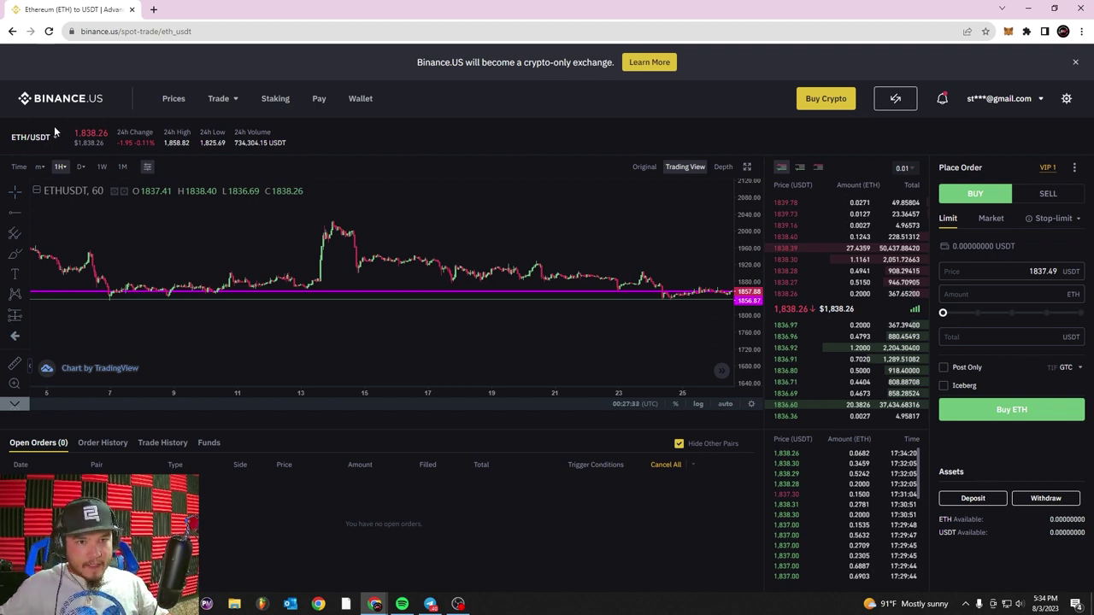
pyautogui.moveTo(54, 137)
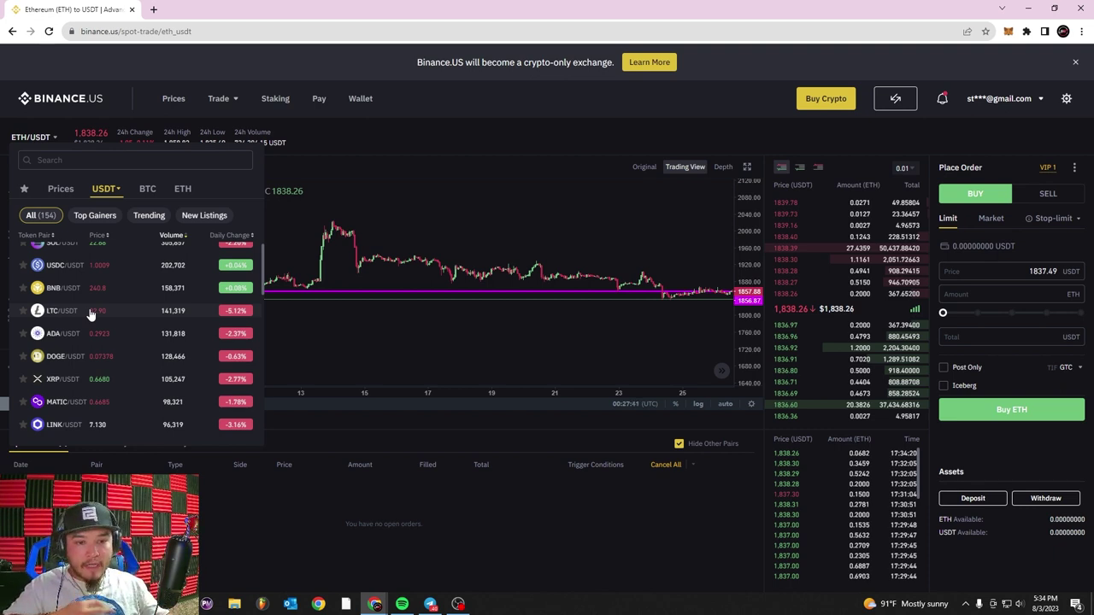
pyautogui.click(140, 384)
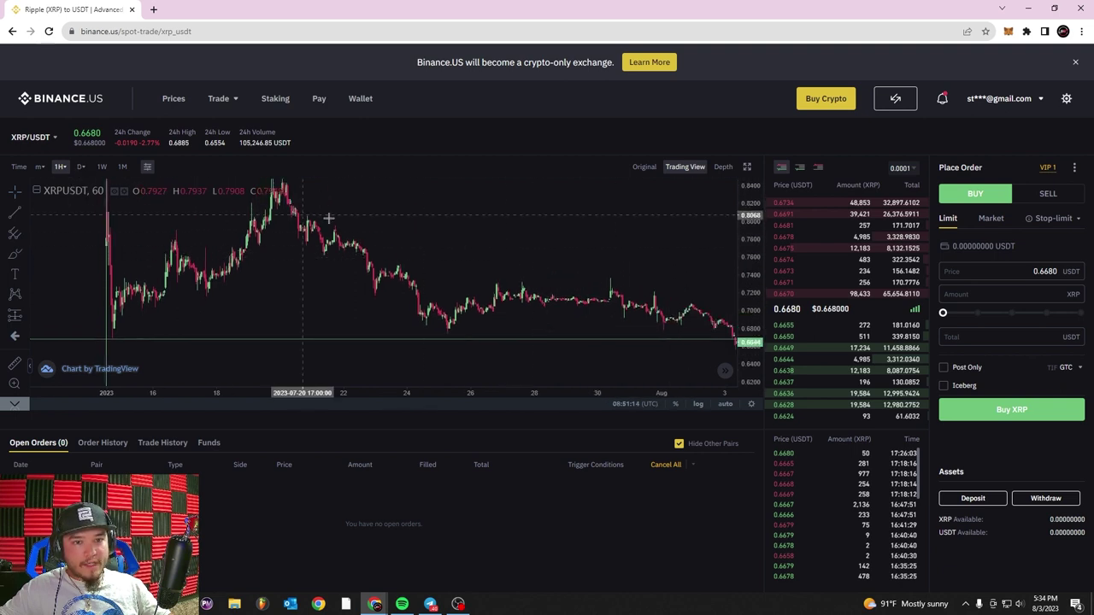
# Brush a purple circle around the sideways price range of late July on the XRP chart, and delete it
pyautogui.moveTo(605, 267); pyautogui.dragTo(481, 237)
pyautogui.scroll(2, 466, 242)
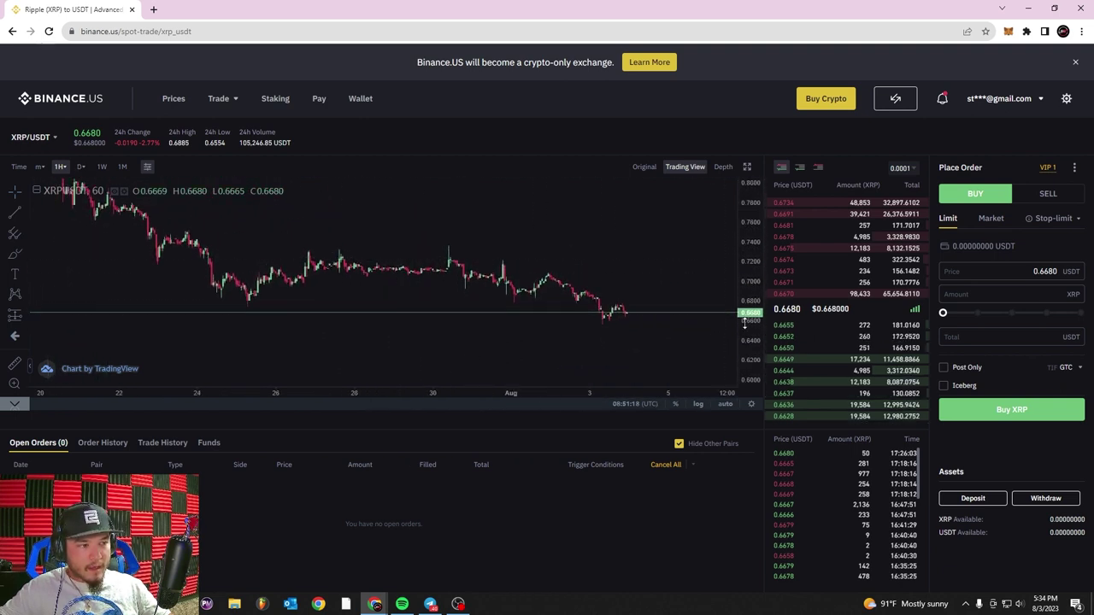
pyautogui.moveTo(744, 323); pyautogui.dragTo(742, 238)
pyautogui.click(14, 254)
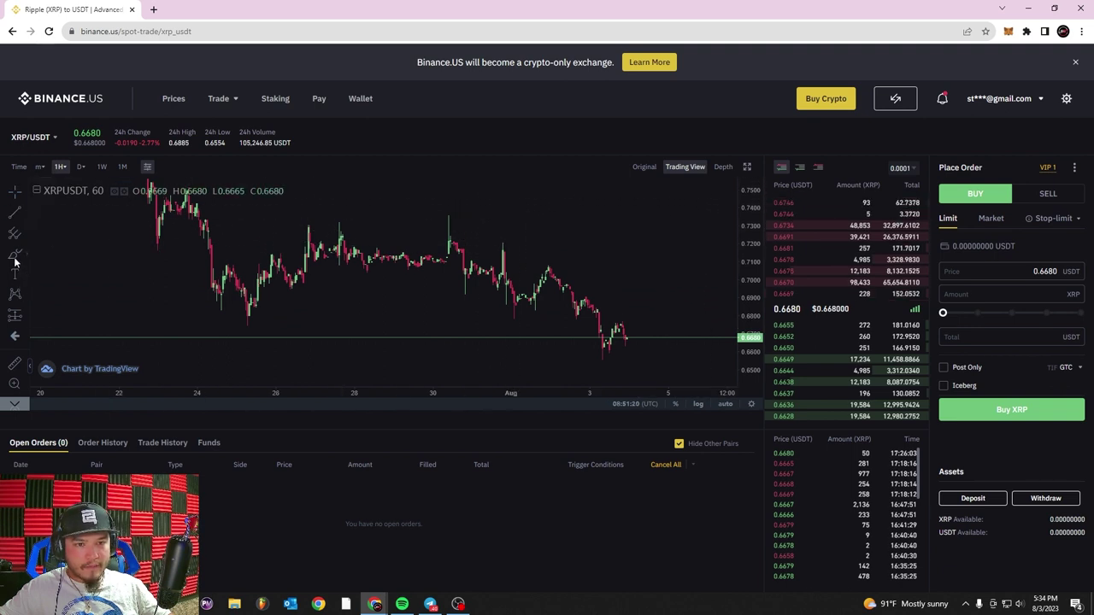
pyautogui.moveTo(416, 244)
pyautogui.mouseDown()
pyautogui.moveTo(323, 256)
pyautogui.moveTo(474, 246)
pyautogui.mouseUp()
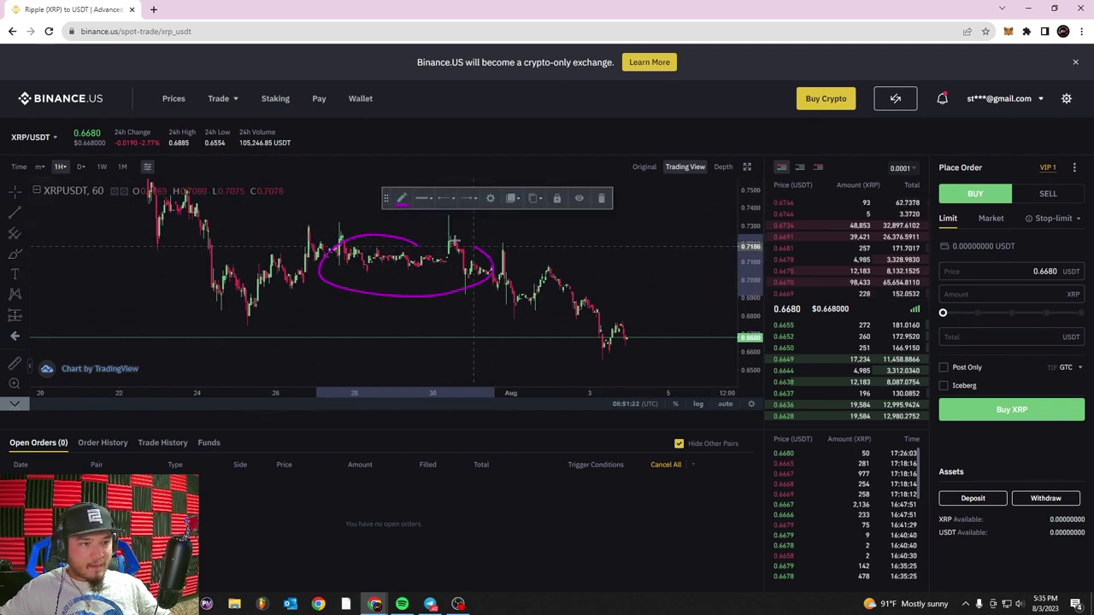
pyautogui.click(600, 198)
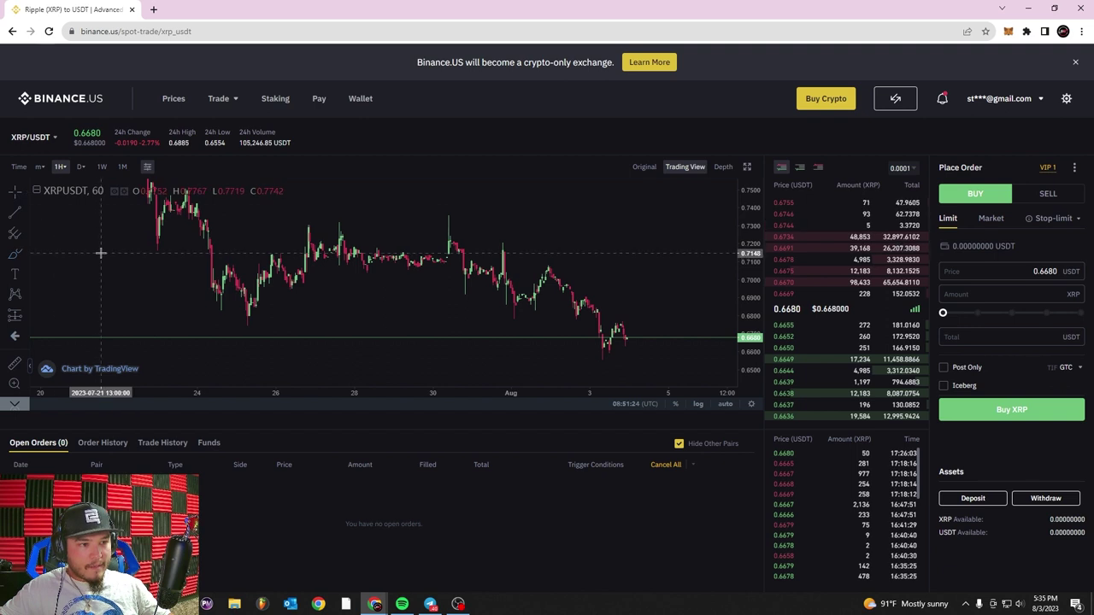
# Set the XRP/USDT chart to the 15-minute interval and examine the price action of late July
pyautogui.moveTo(97, 252); pyautogui.dragTo(525, 292)
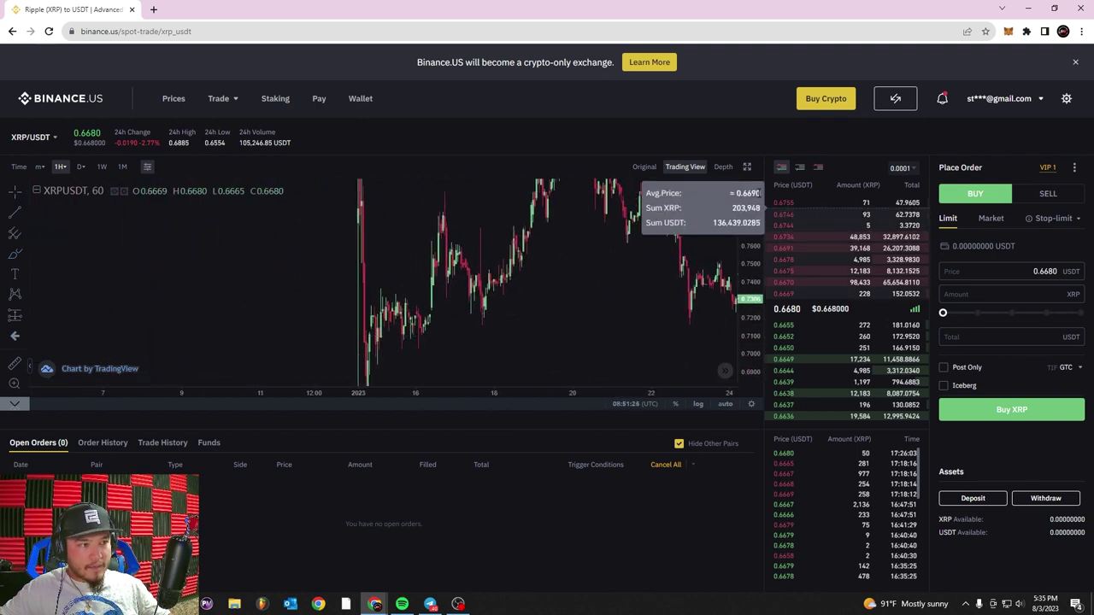
pyautogui.moveTo(743, 256); pyautogui.dragTo(743, 381)
pyautogui.scroll(2, 356, 236)
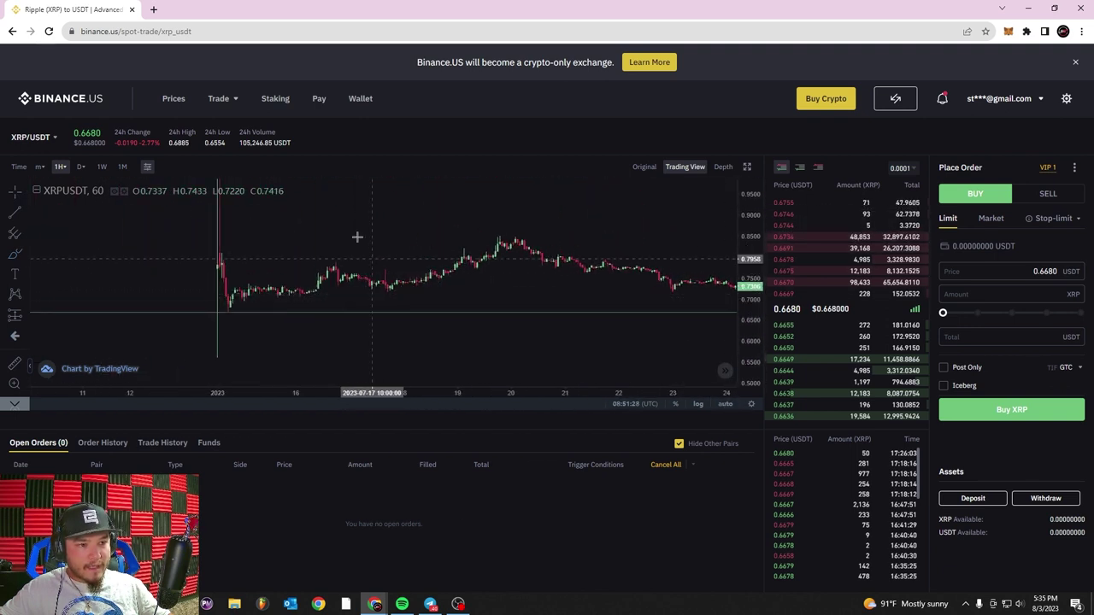
pyautogui.click(60, 166)
pyautogui.moveTo(39, 167)
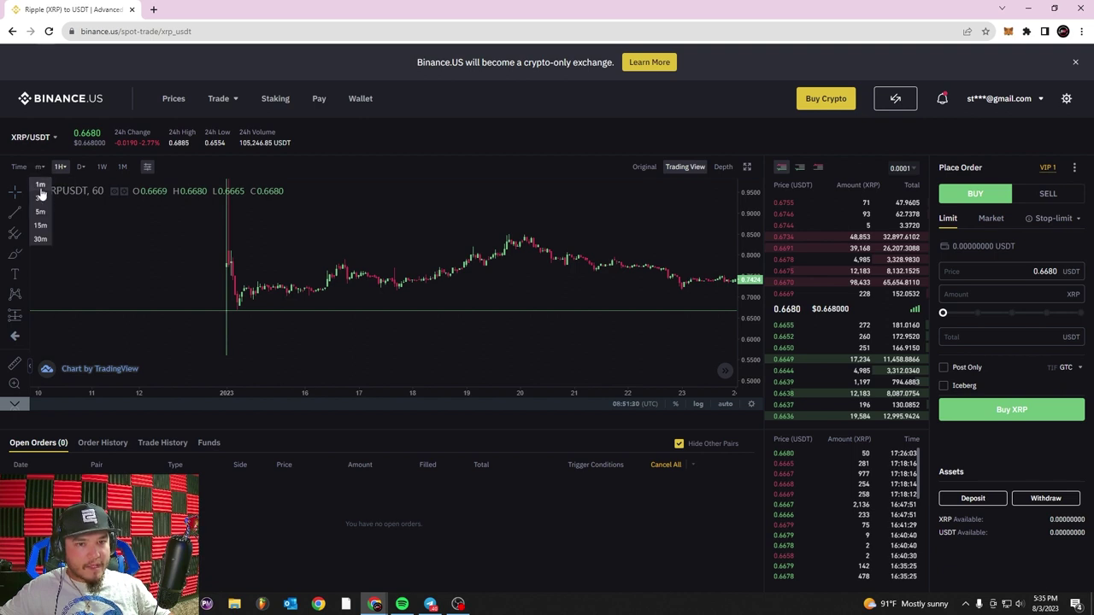
pyautogui.click(40, 227)
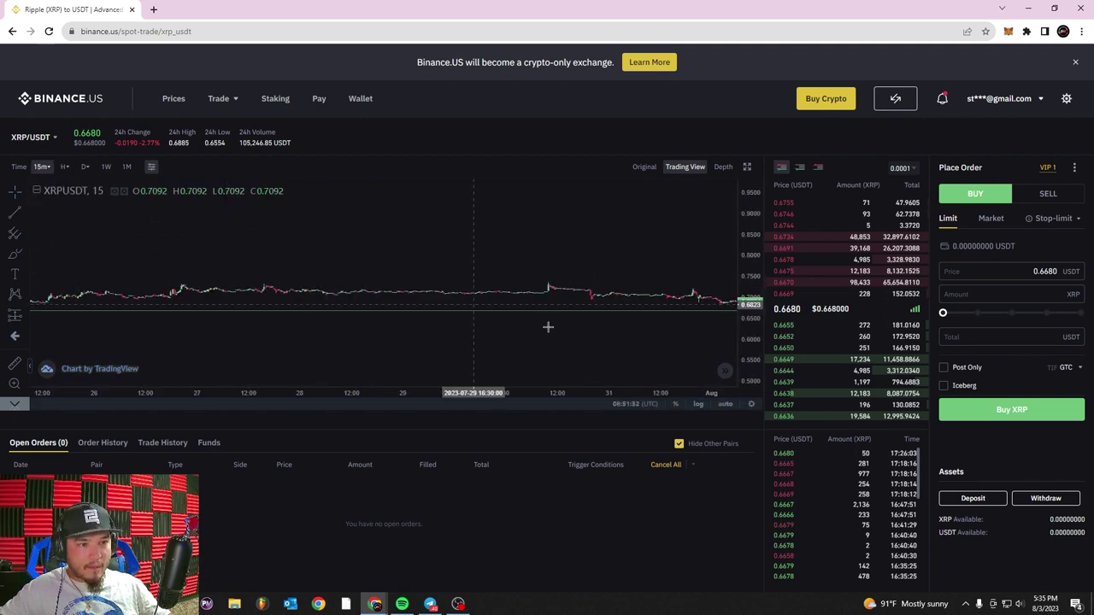
pyautogui.moveTo(740, 342); pyautogui.dragTo(747, 256)
pyautogui.moveTo(605, 209); pyautogui.dragTo(684, 219)
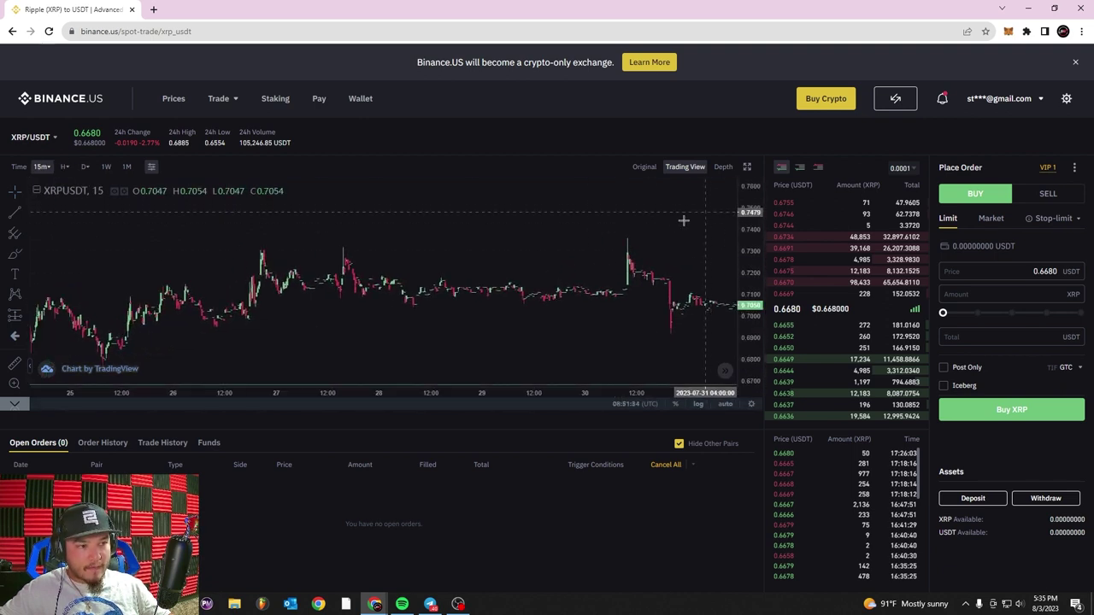
pyautogui.scroll(-3, 450, 282)
pyautogui.moveTo(373, 244); pyautogui.dragTo(532, 283)
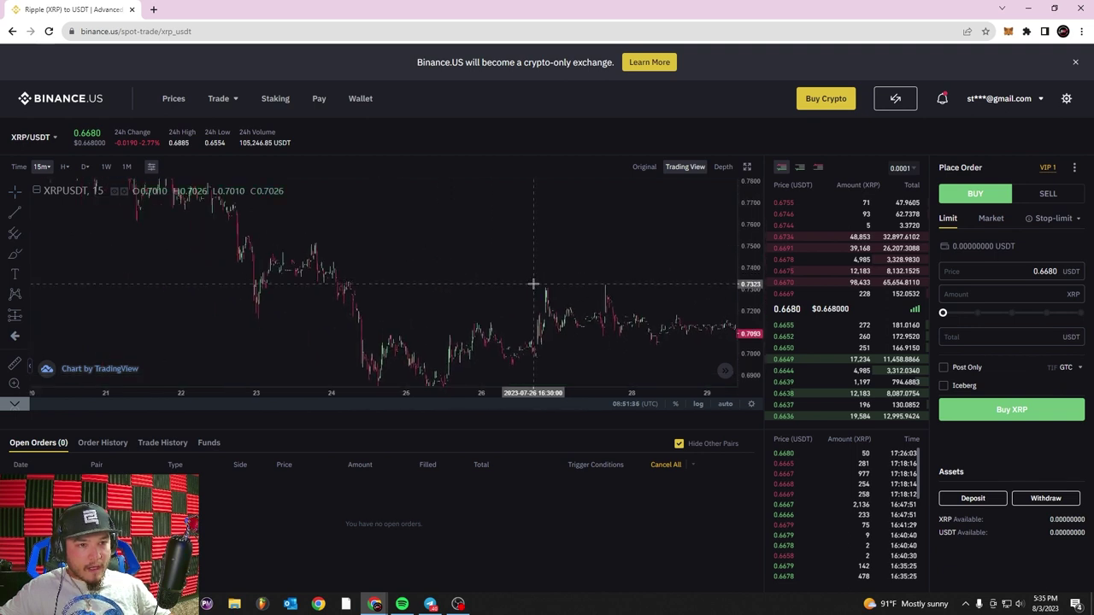
# Switch from XRP/USDT to the LTC/USDT pair in the USDT market list
pyautogui.click(30, 141)
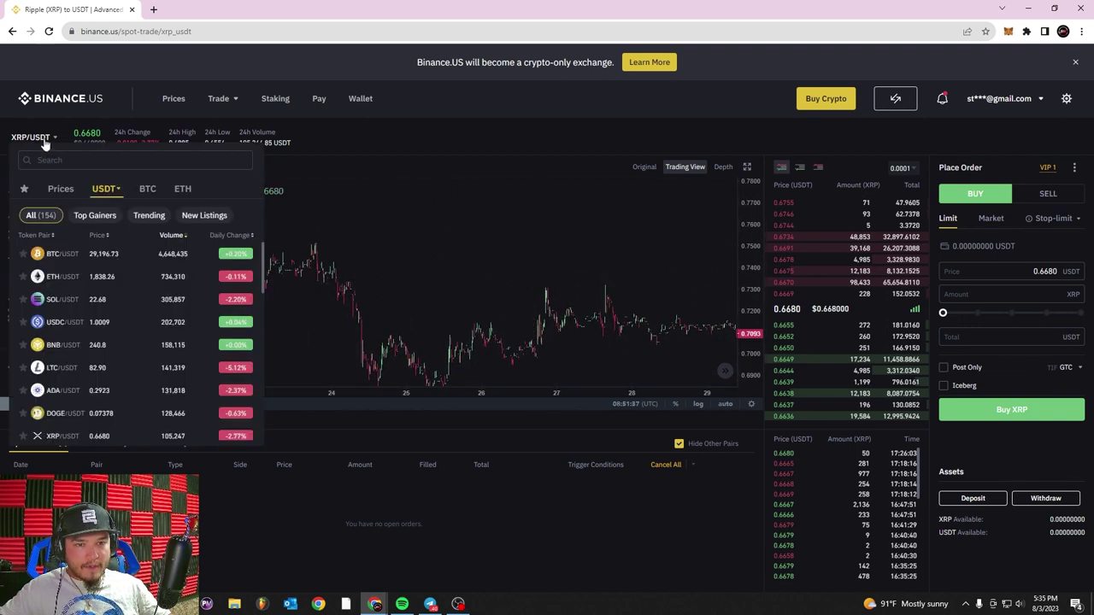
pyautogui.click(97, 370)
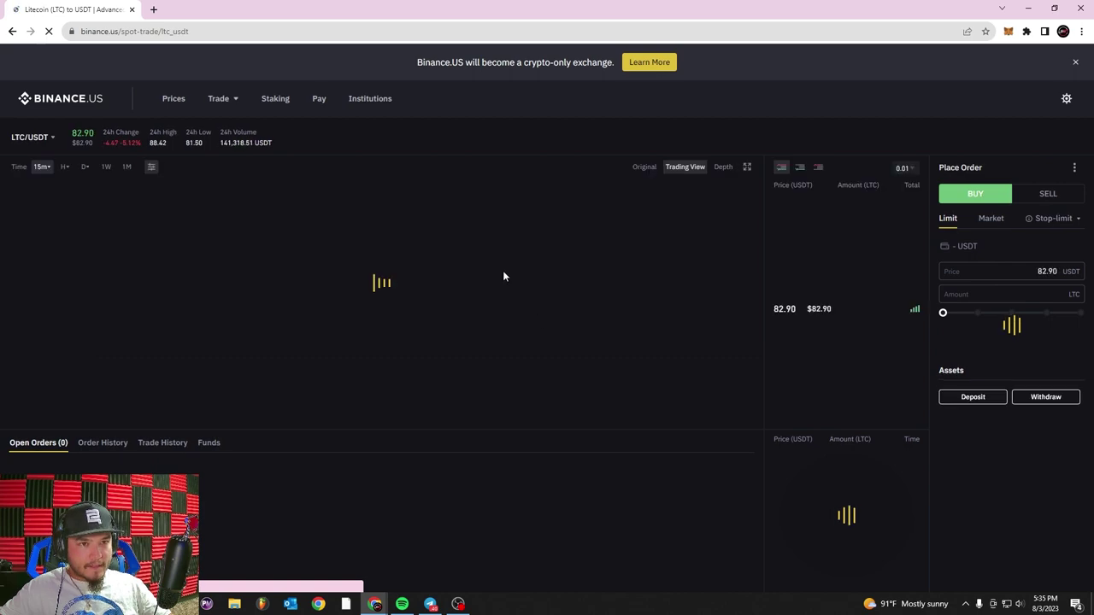
pyautogui.scroll(2, 744, 257)
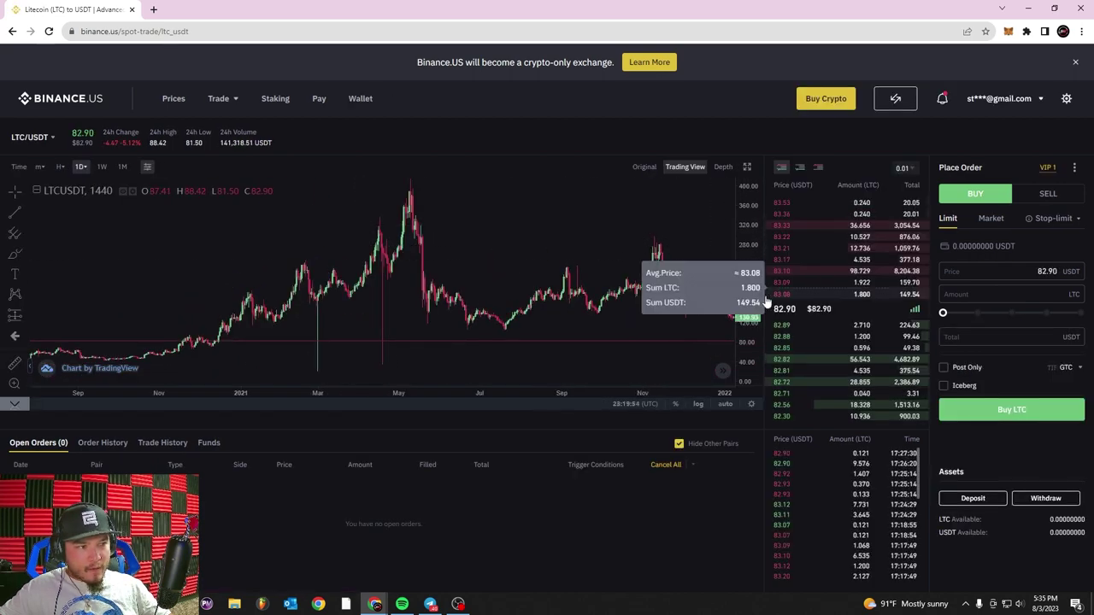
# Expand the LTC/USDT chart to full size and draw a trend line under the rising lows, from about 71 to about 293 in late June 2021
pyautogui.click(747, 169)
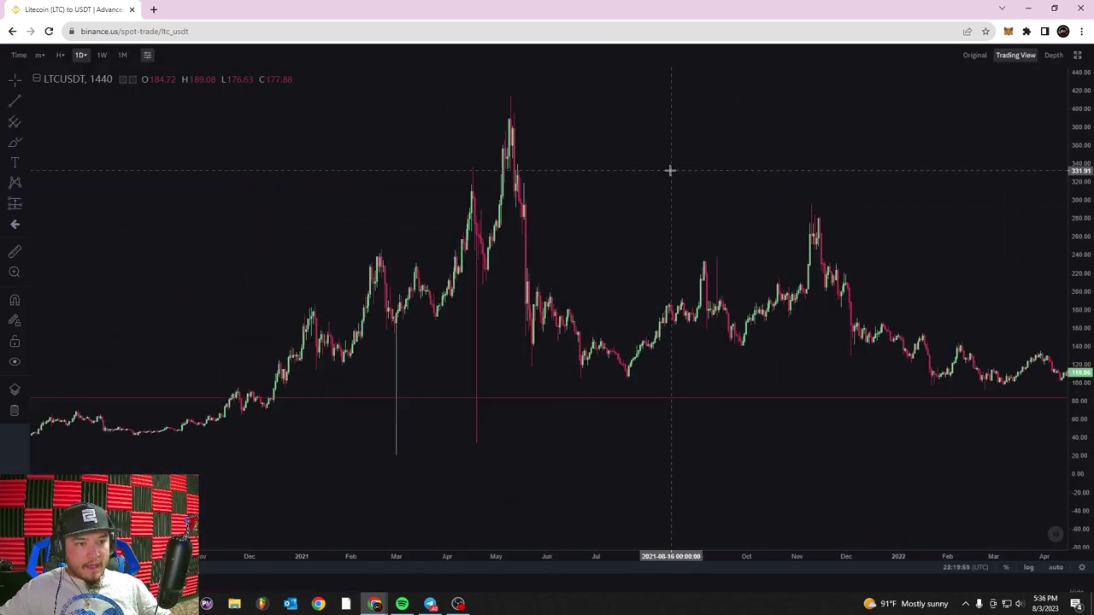
pyautogui.moveTo(380, 180); pyautogui.dragTo(341, 171)
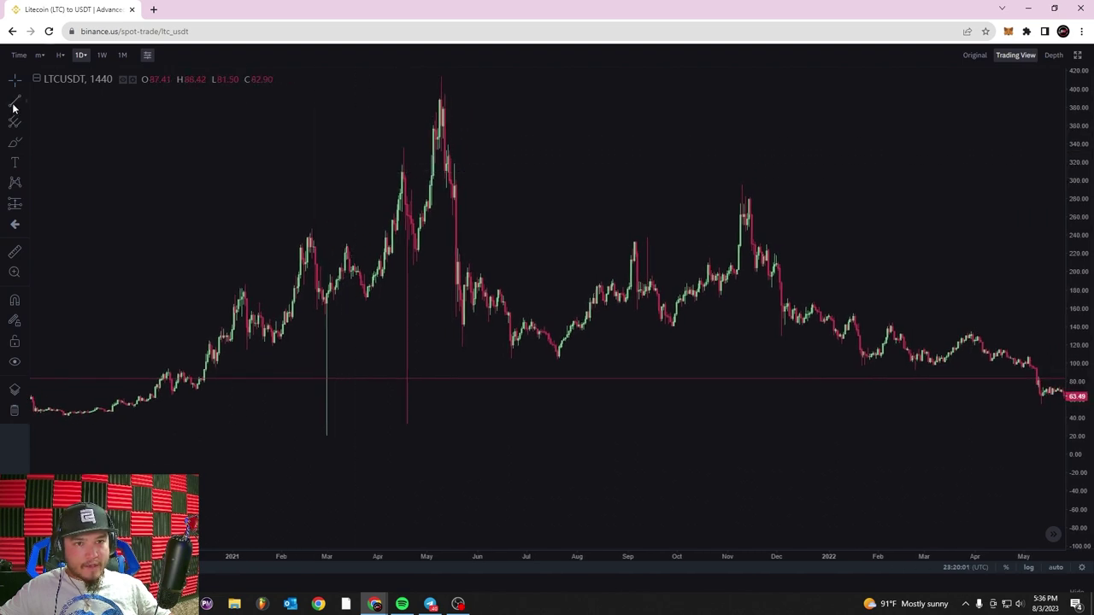
pyautogui.click(14, 101)
pyautogui.click(196, 389)
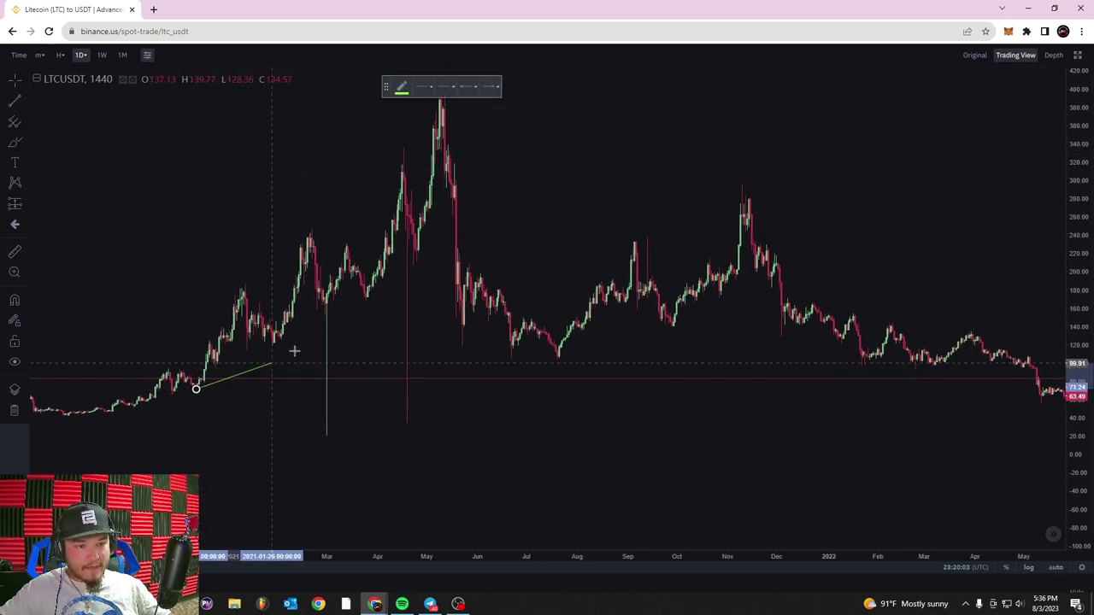
pyautogui.click(523, 186)
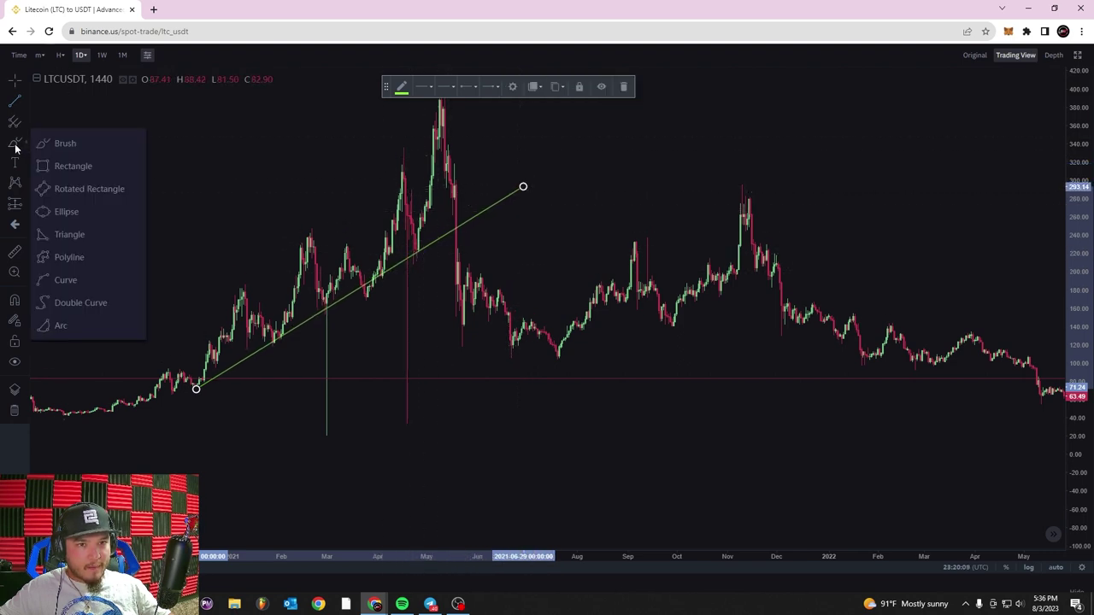
# Brush purple marks around the trend line's last touch, its May 2021 break and the fall, and undo the drawings including the trend line
pyautogui.moveTo(426, 244); pyautogui.dragTo(416, 243)
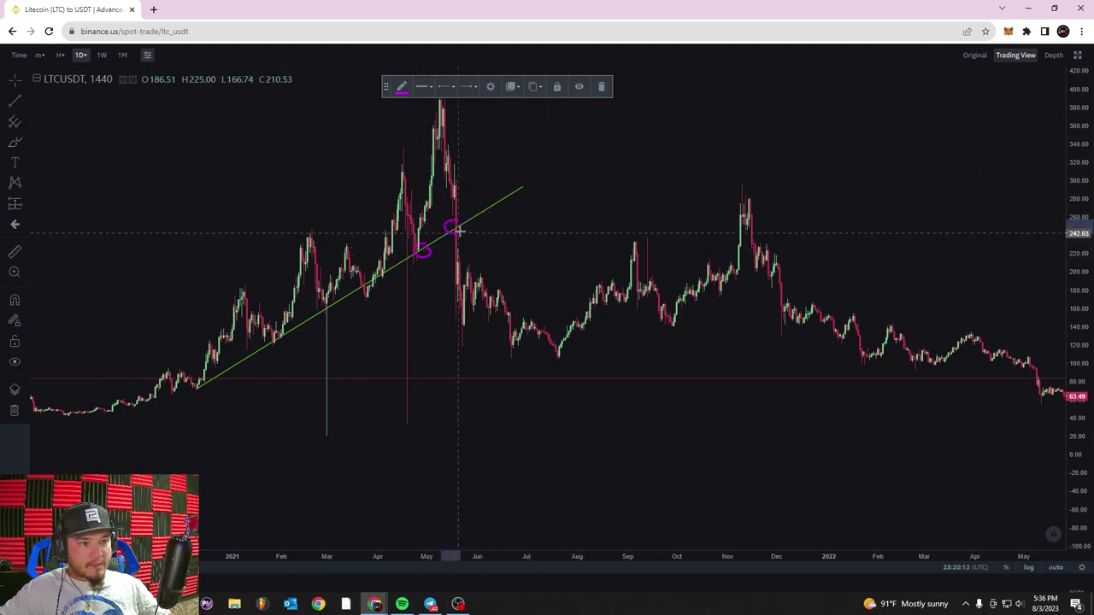
pyautogui.moveTo(471, 200)
pyautogui.mouseDown()
pyautogui.moveTo(513, 381)
pyautogui.moveTo(536, 347)
pyautogui.moveTo(466, 394)
pyautogui.moveTo(626, 388)
pyautogui.mouseUp()
pyautogui.hotkey('ctrl', 'z')
pyautogui.hotkey('ctrl', 'z')
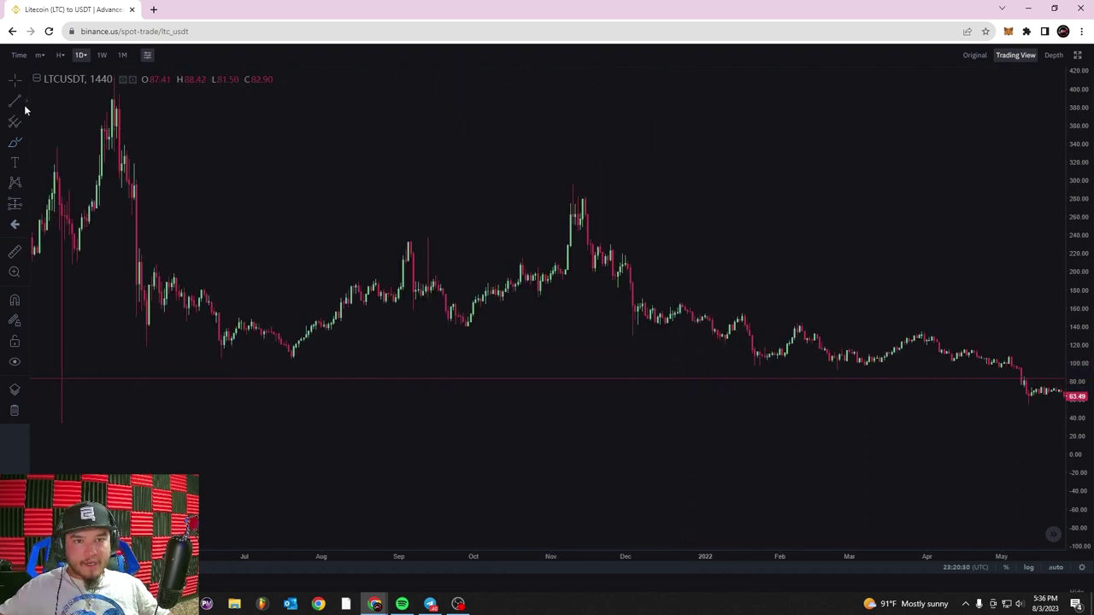
# Place a horizontal line at 233.30 on the September 2021 peak, and brush a purple stroke down from that peak and delete it
pyautogui.click(26, 106)
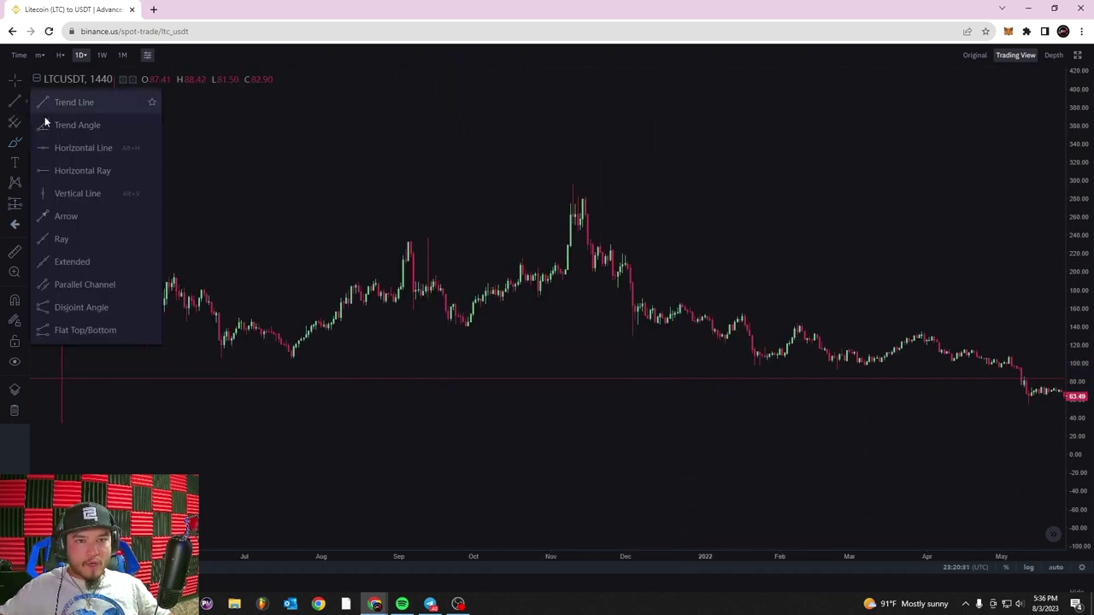
pyautogui.click(108, 152)
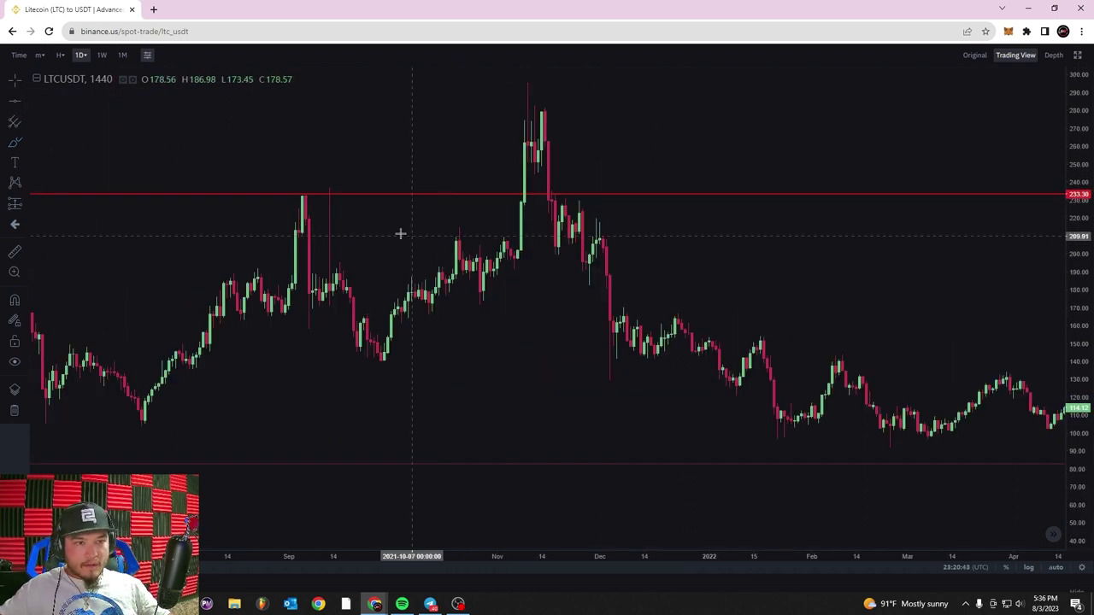
pyautogui.click(13, 144)
pyautogui.moveTo(308, 197); pyautogui.dragTo(326, 261)
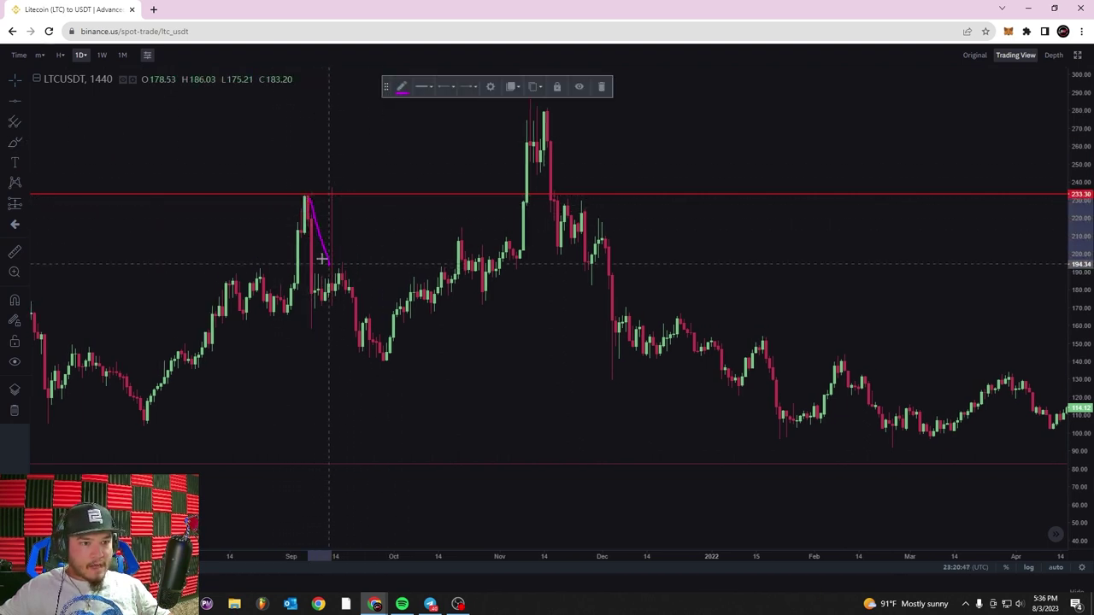
pyautogui.click(602, 86)
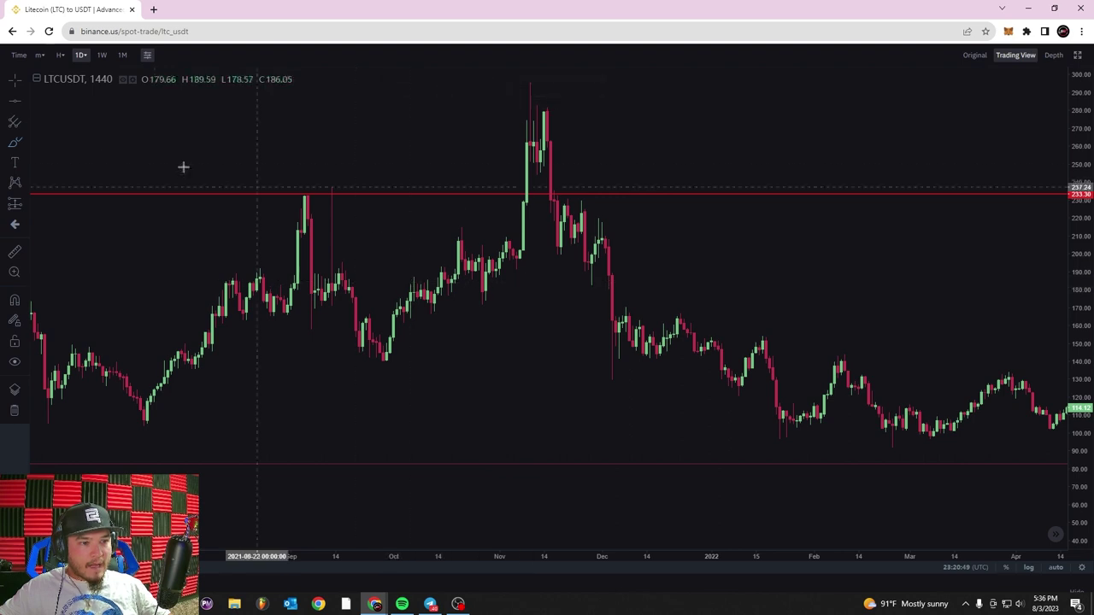
# Draw a trend line from the 30 September 2021 low under the rising lows, extending beyond the red horizontal level
pyautogui.click(17, 100)
pyautogui.click(81, 122)
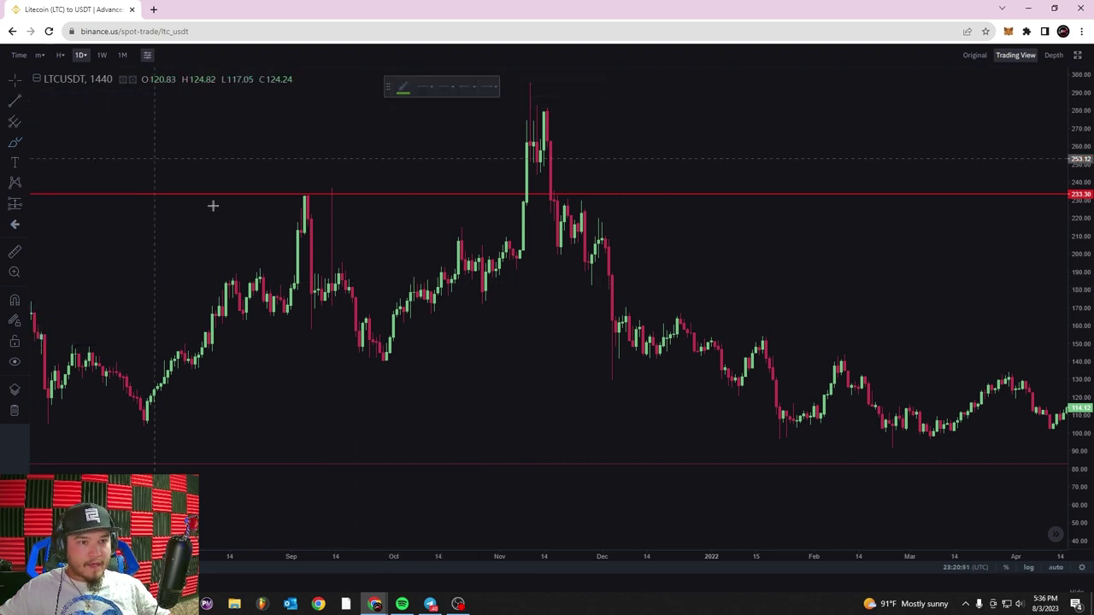
pyautogui.click(388, 359)
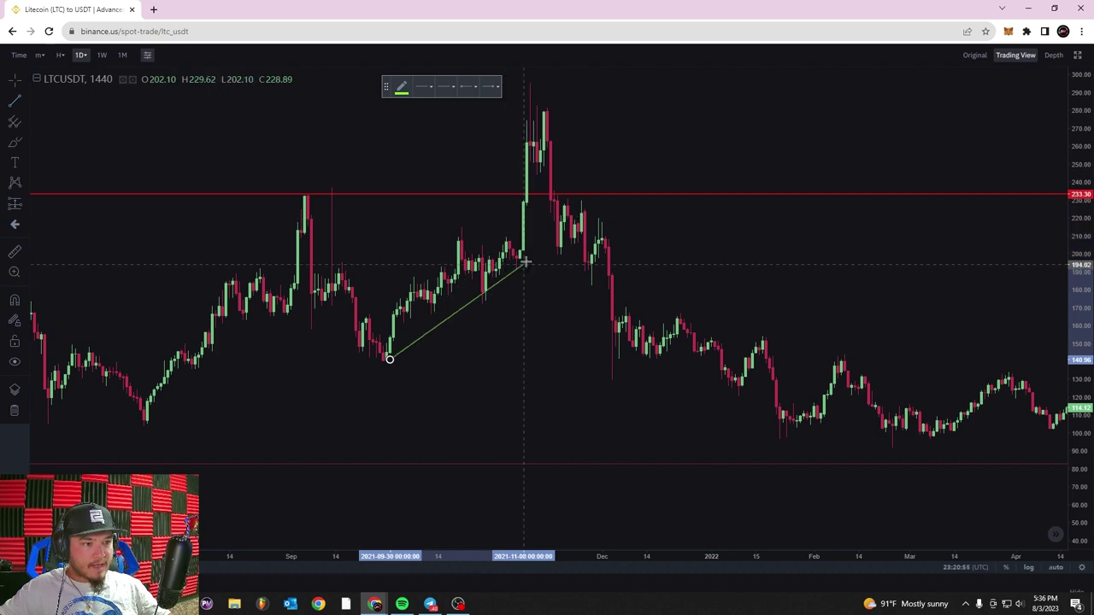
pyautogui.click(624, 175)
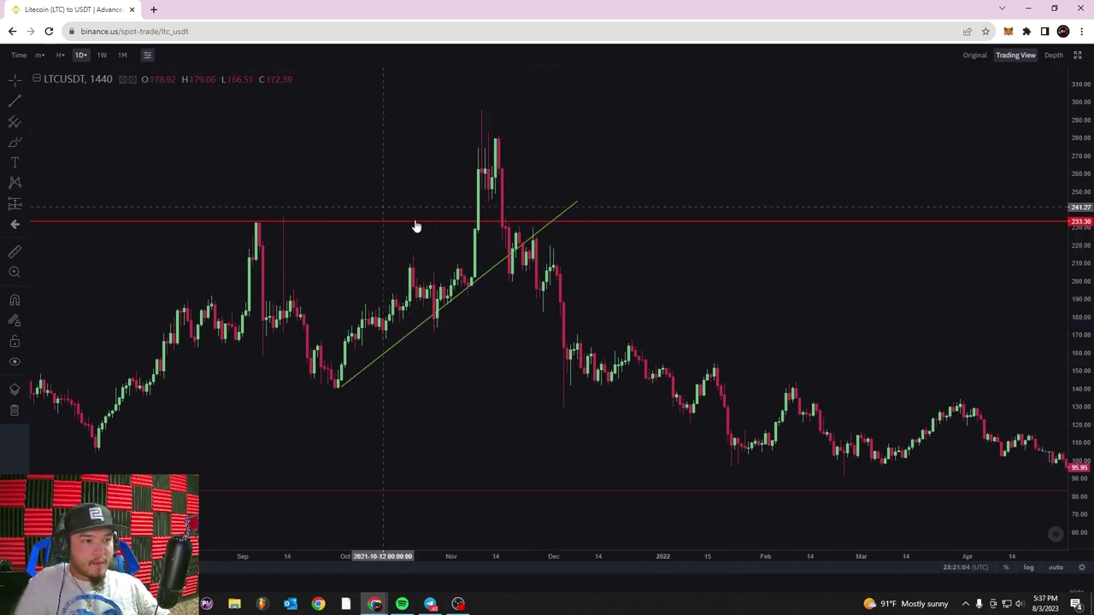
# Brush purple marks on the November 2021 breakout, circling the crossing of the red level and tracing the rise, and delete them all
pyautogui.click(15, 143)
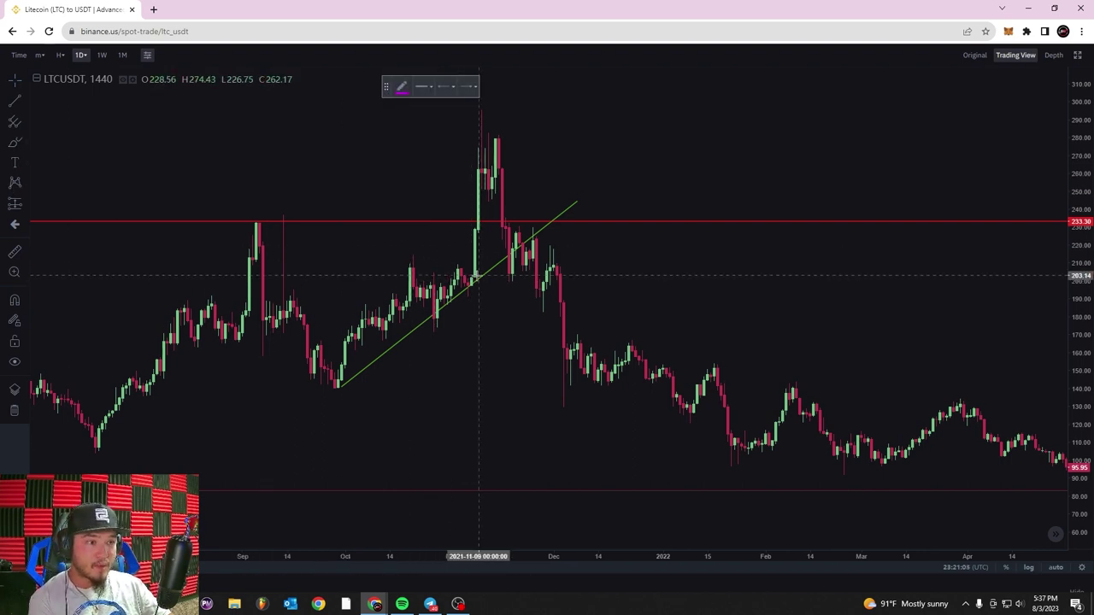
pyautogui.moveTo(481, 262)
pyautogui.mouseDown()
pyautogui.moveTo(514, 255)
pyautogui.moveTo(481, 224)
pyautogui.moveTo(473, 230)
pyautogui.mouseUp()
pyautogui.click(602, 87)
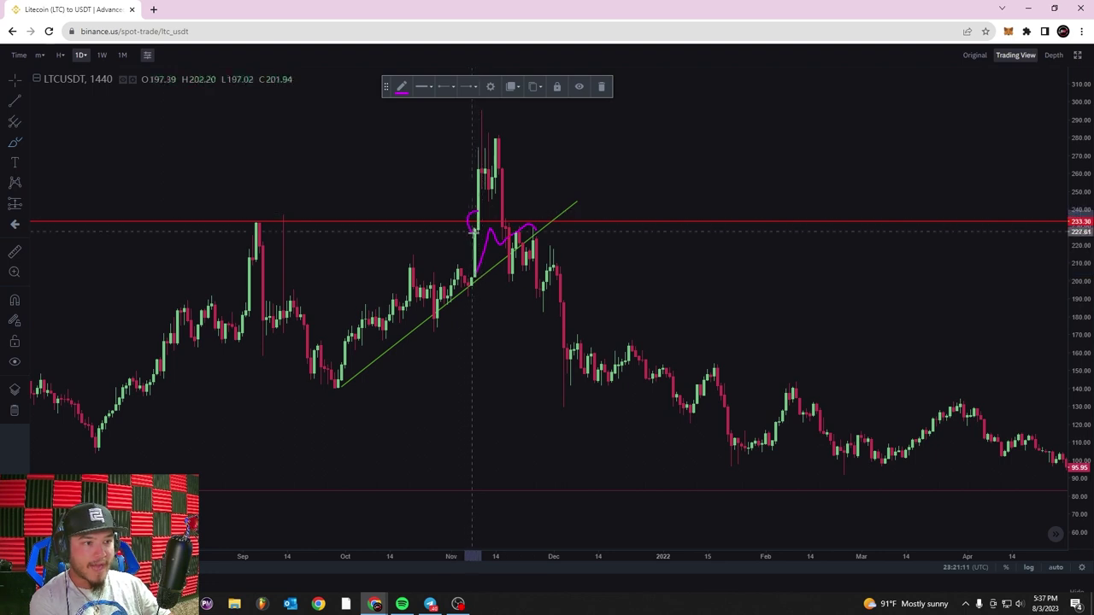
pyautogui.press('Escape')
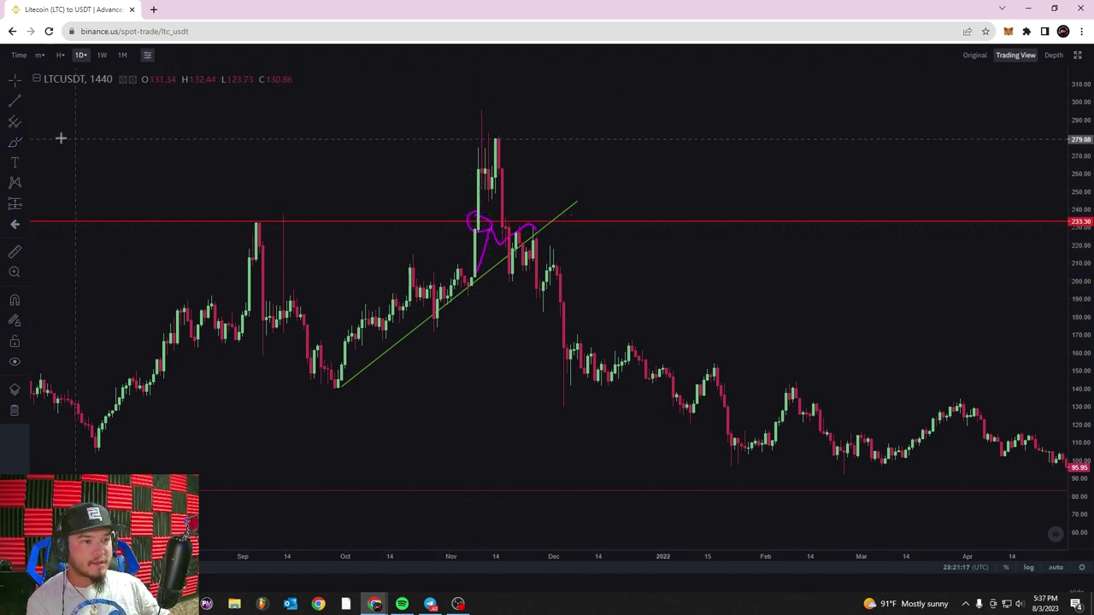
pyautogui.click(15, 145)
pyautogui.moveTo(468, 254)
pyautogui.mouseDown()
pyautogui.moveTo(477, 153)
pyautogui.moveTo(487, 150)
pyautogui.mouseUp()
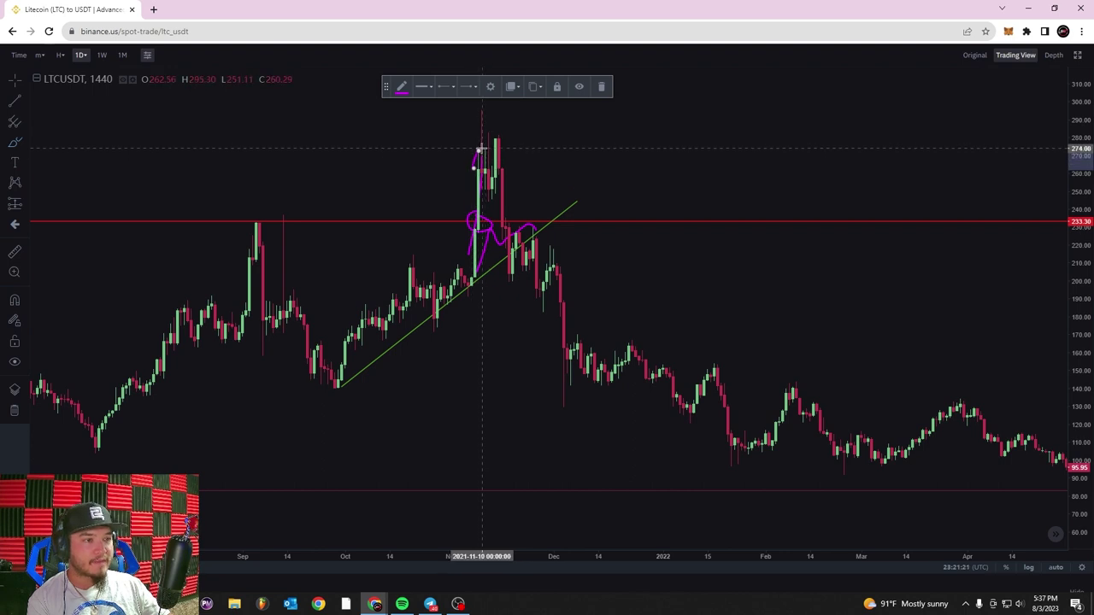
pyautogui.click(603, 90)
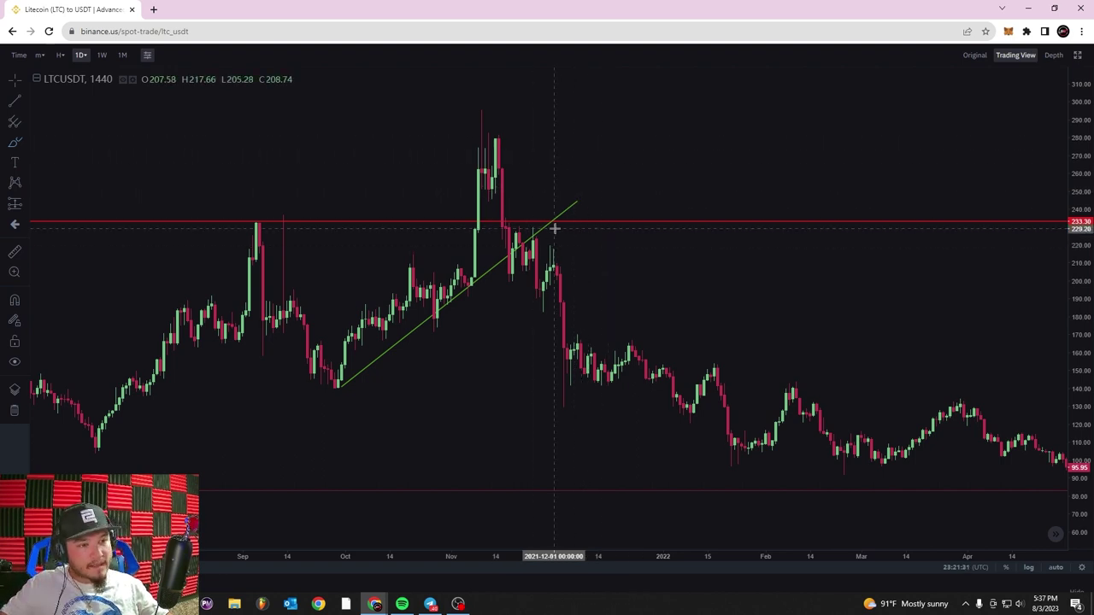
pyautogui.scroll(-3, 554, 228)
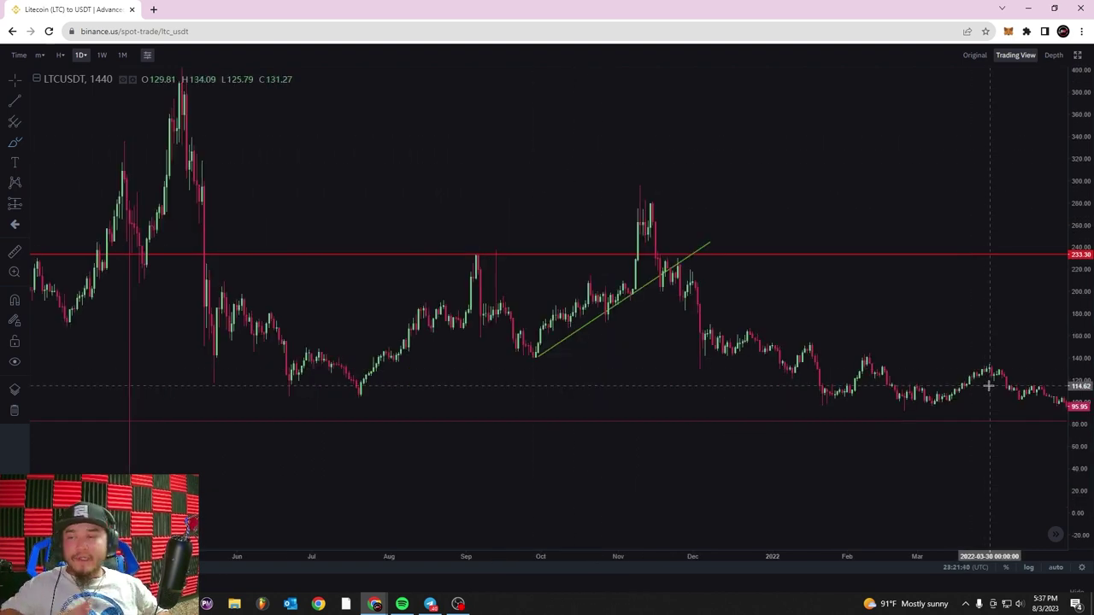